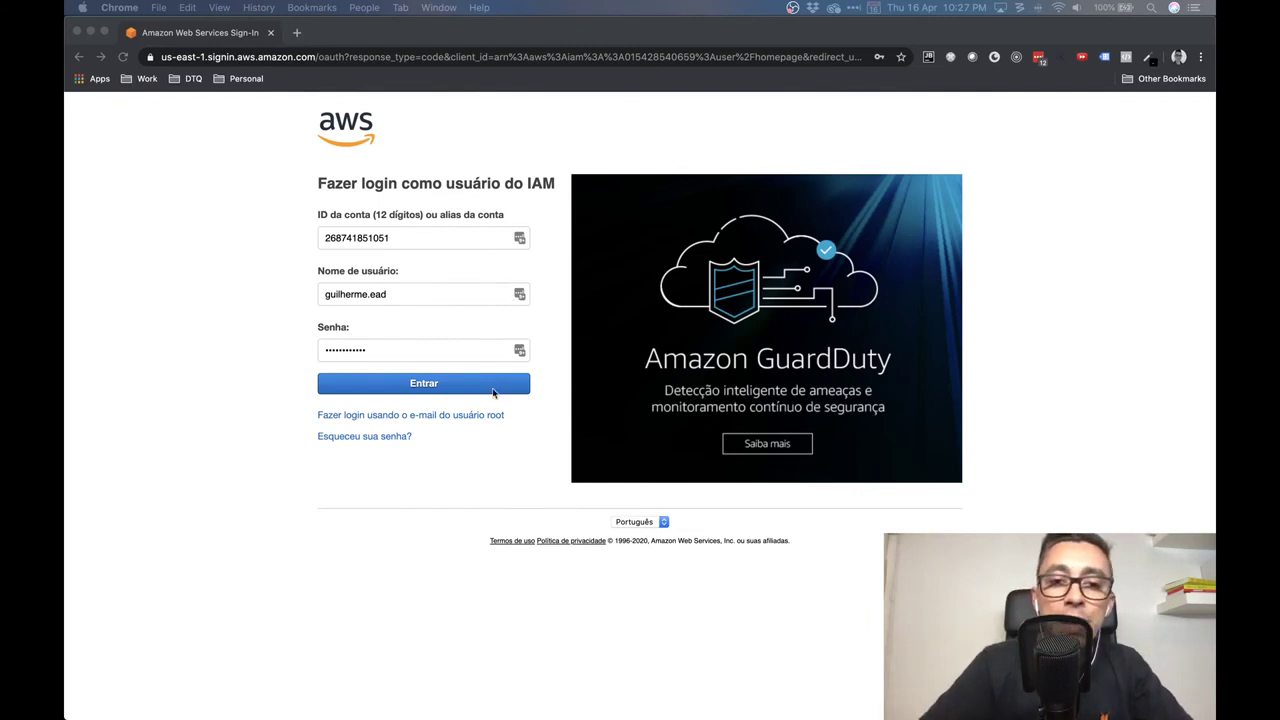
- Submit the IAM sign-in details, then enter the six-digit MFA code to finish signing in
click(390, 387)
click(424, 387)
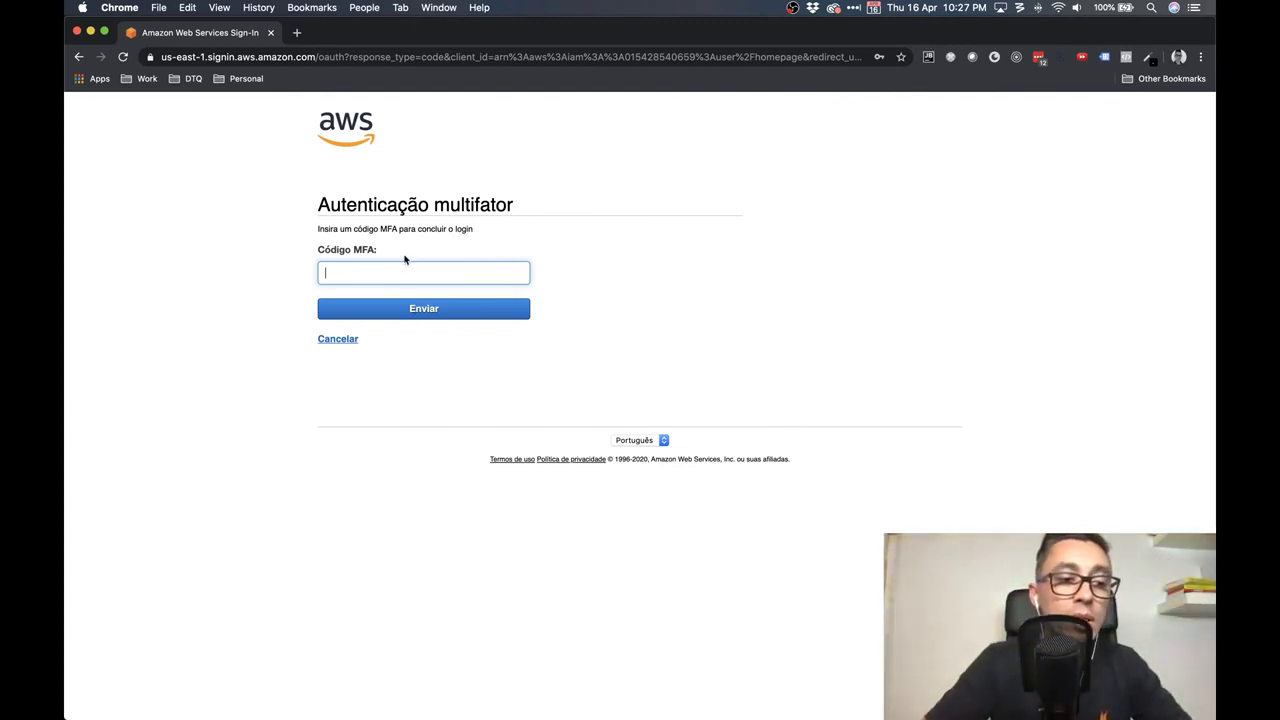
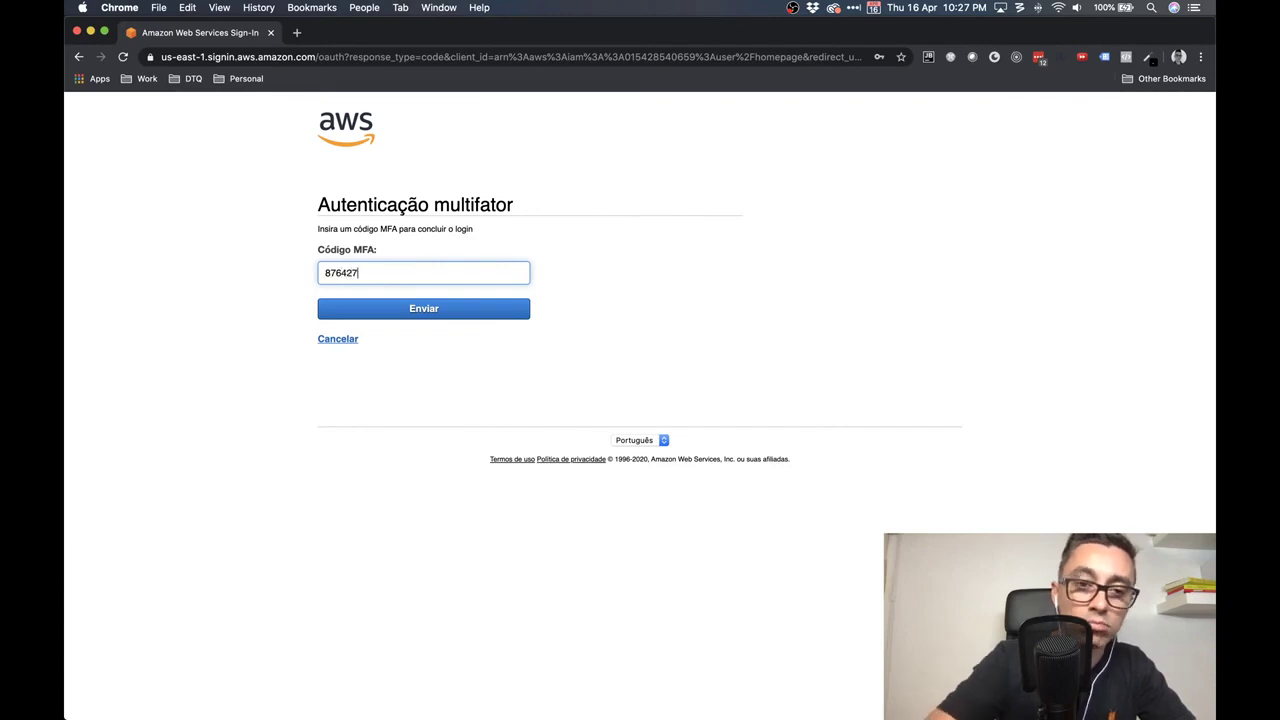
click(396, 316)
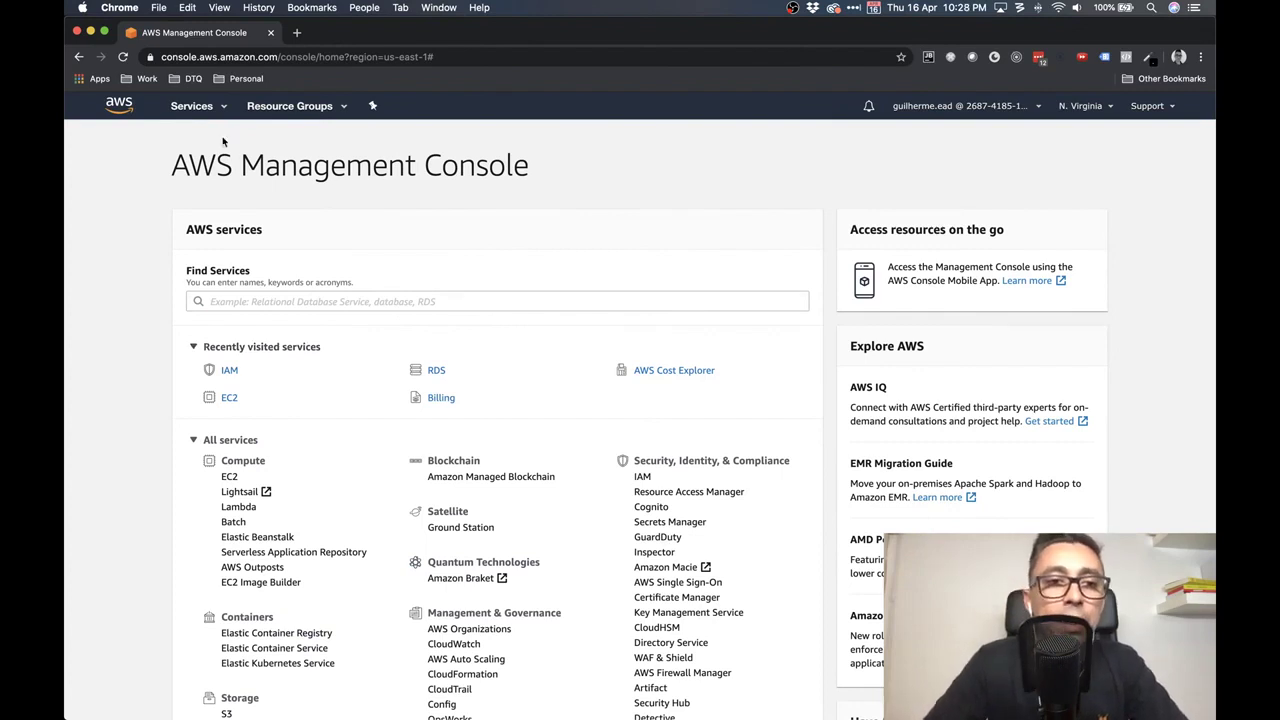
- Open IAM from the Services list under Security, Identity, & Compliance
click(225, 107)
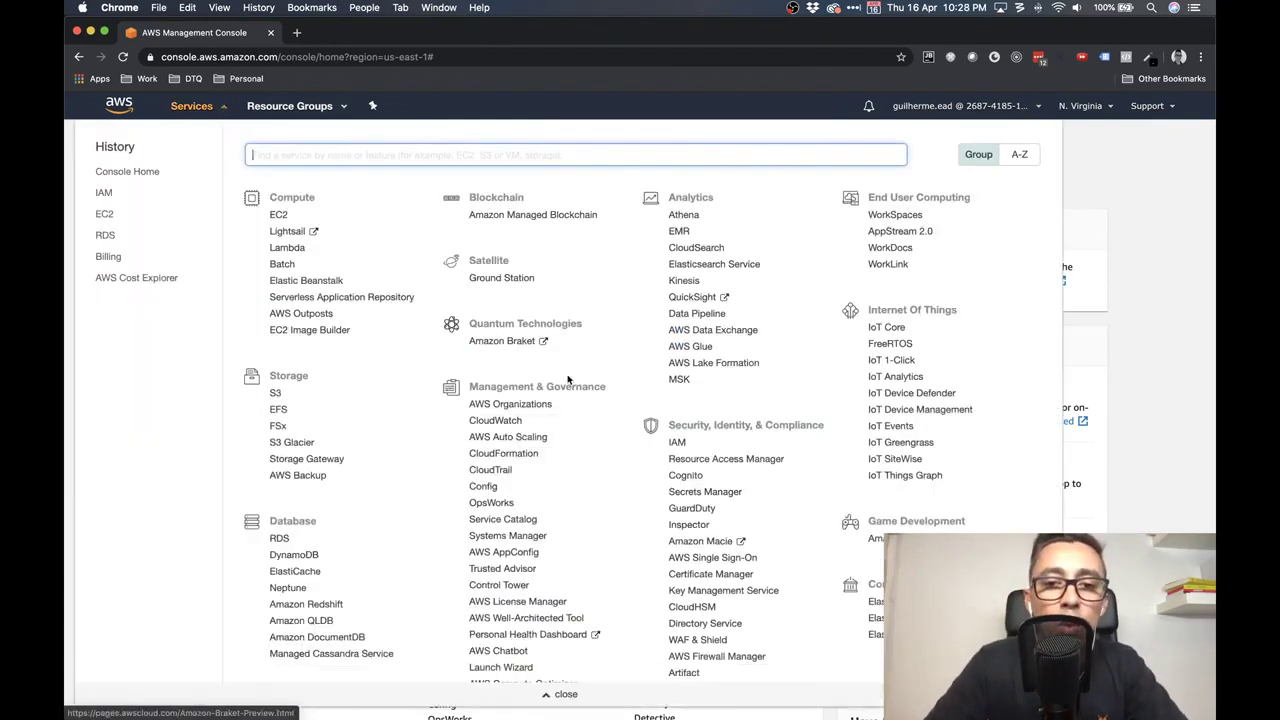
drag(668, 425, 824, 427)
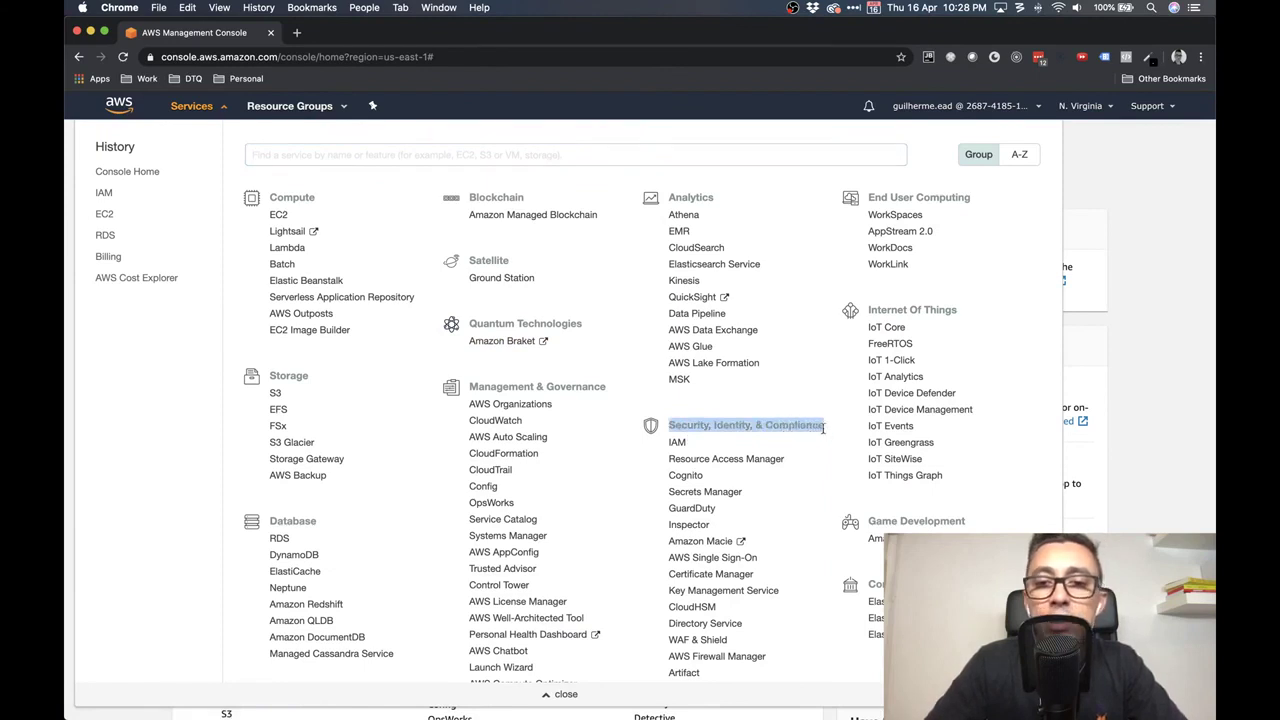
click(680, 444)
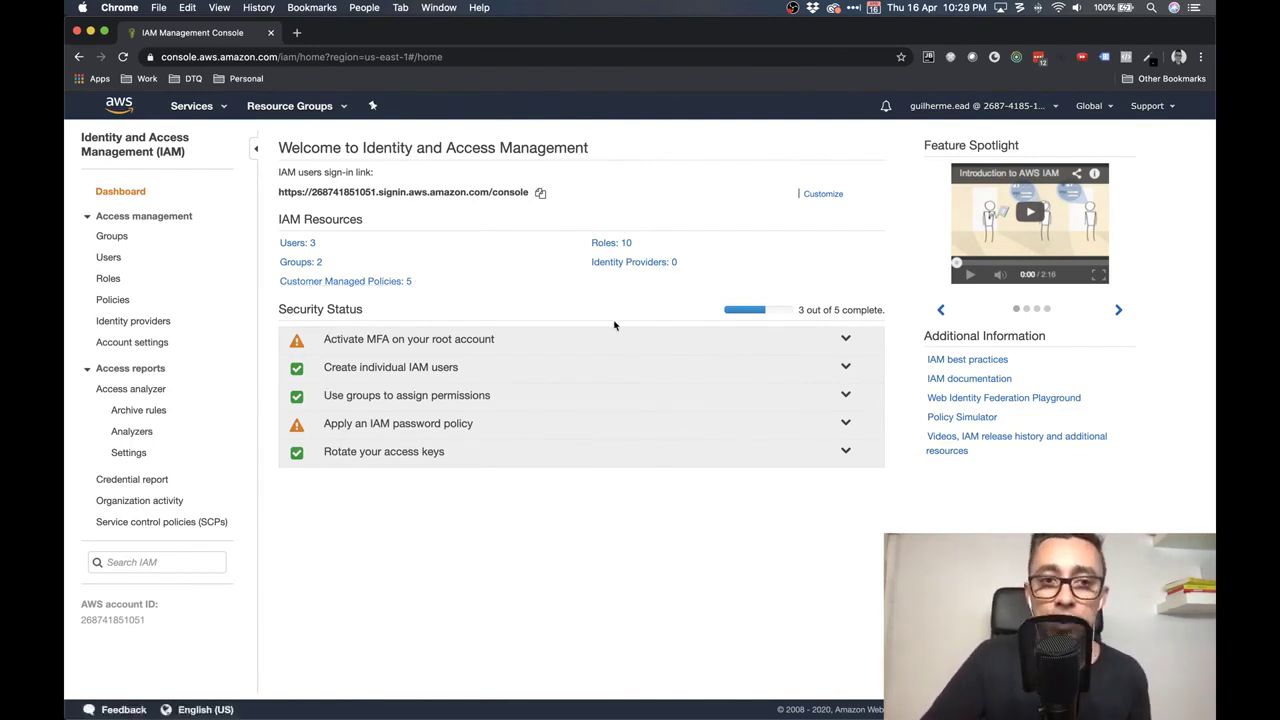
- Look at the IAM users list, then return to the dashboard and check the account sign-in link
click(291, 242)
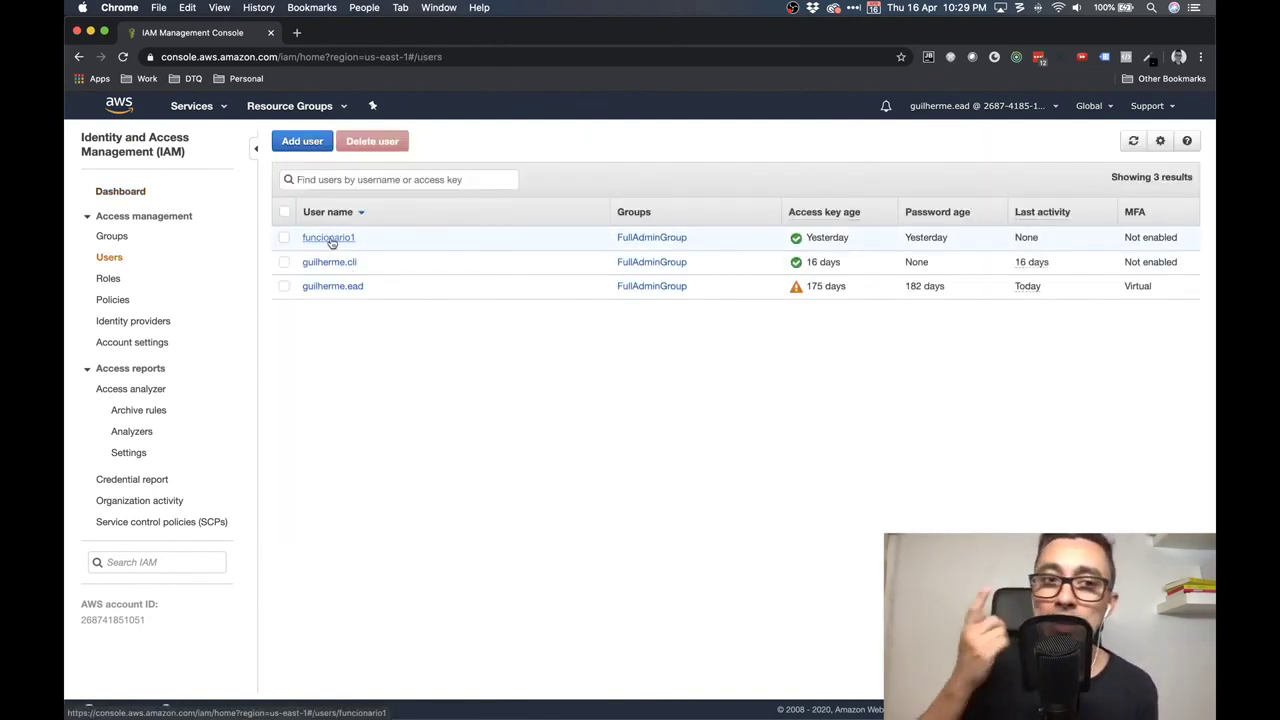
click(122, 192)
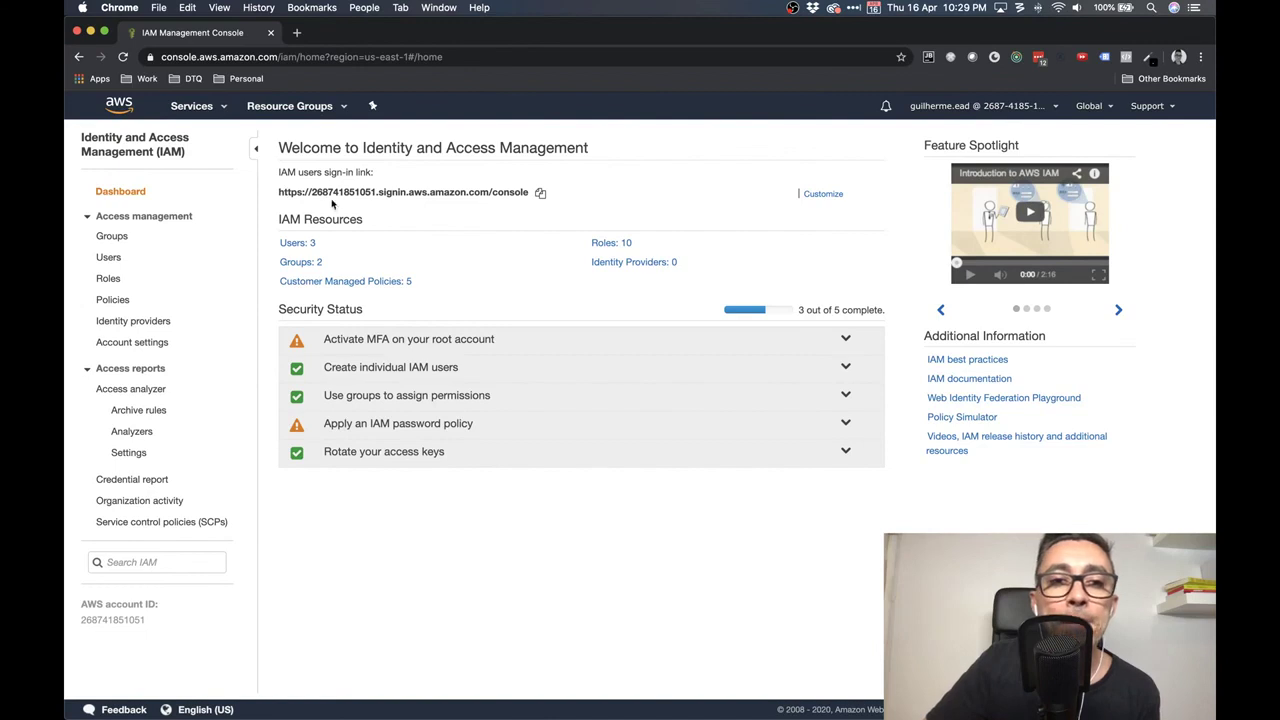
drag(278, 192, 372, 193)
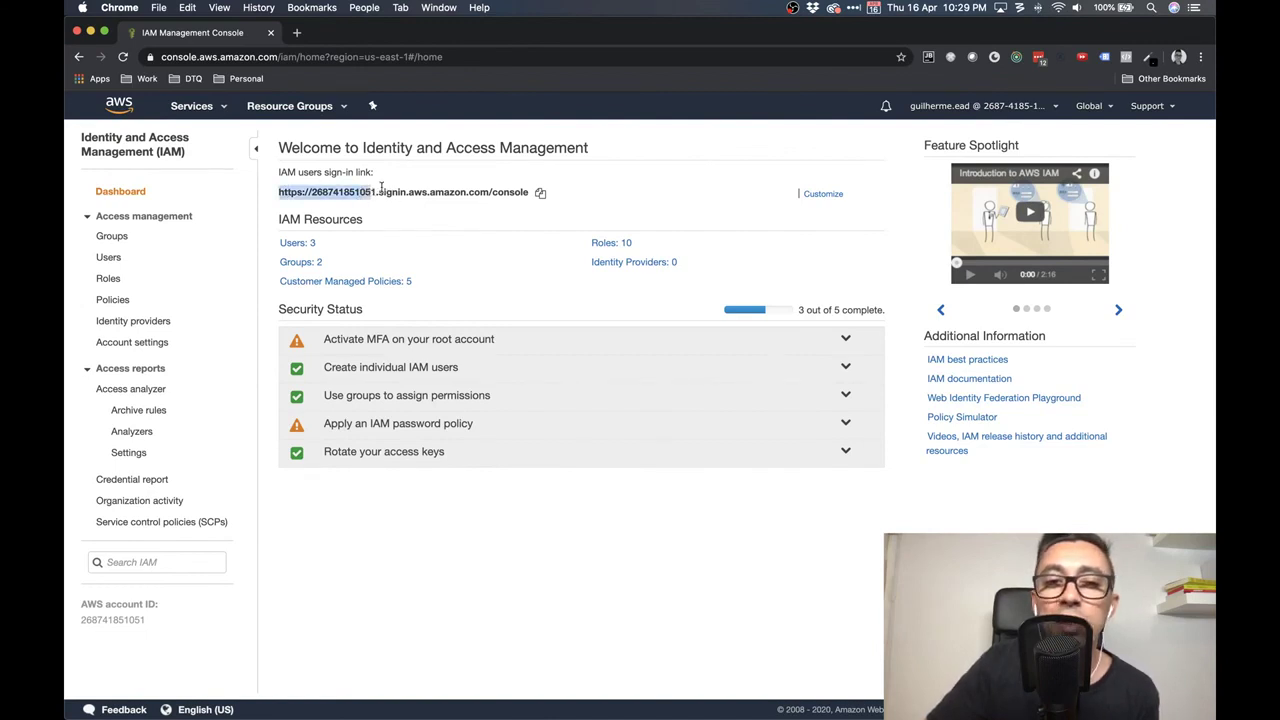
click(371, 189)
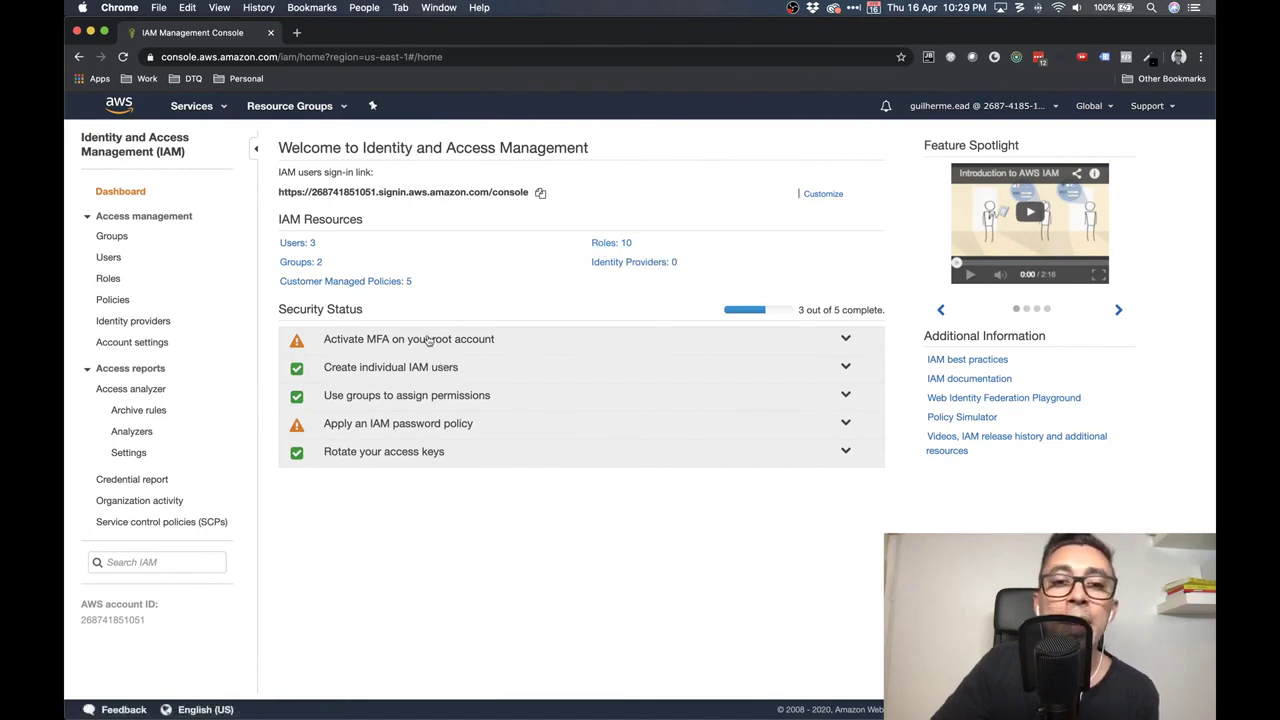
- Expand the root MFA, individual users, groups and password policy security recommendations in turn
click(525, 340)
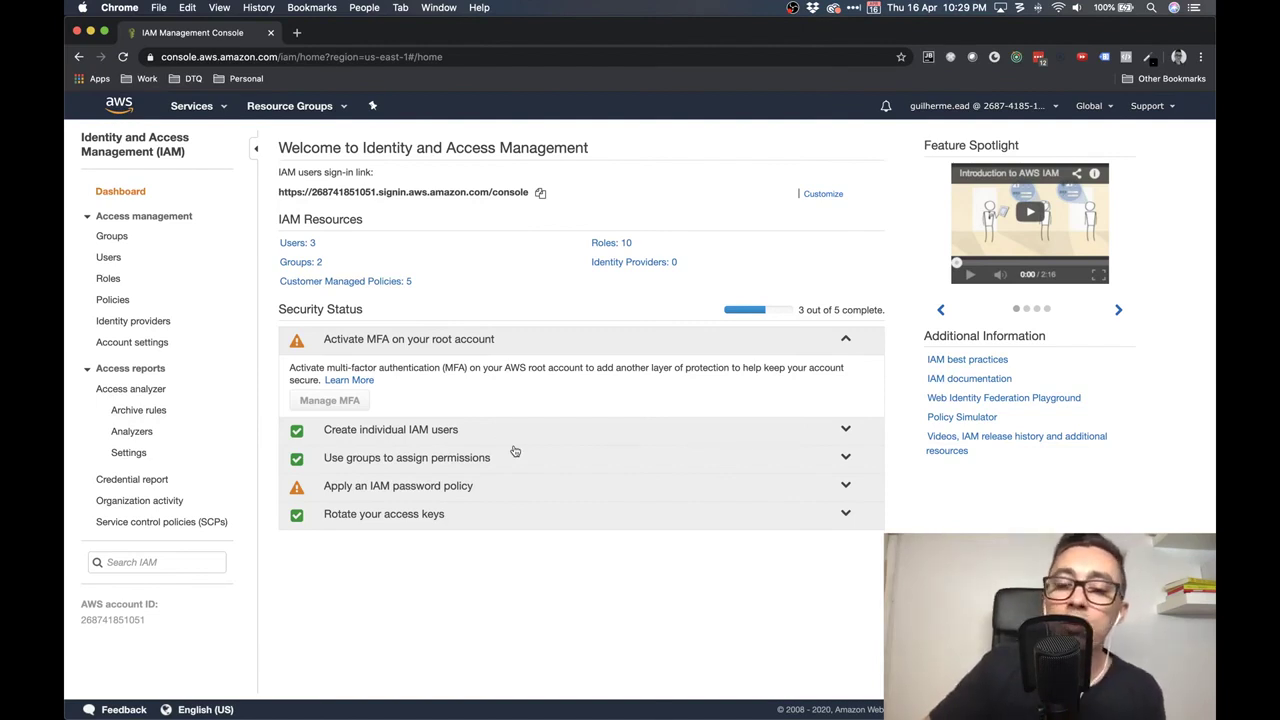
click(474, 437)
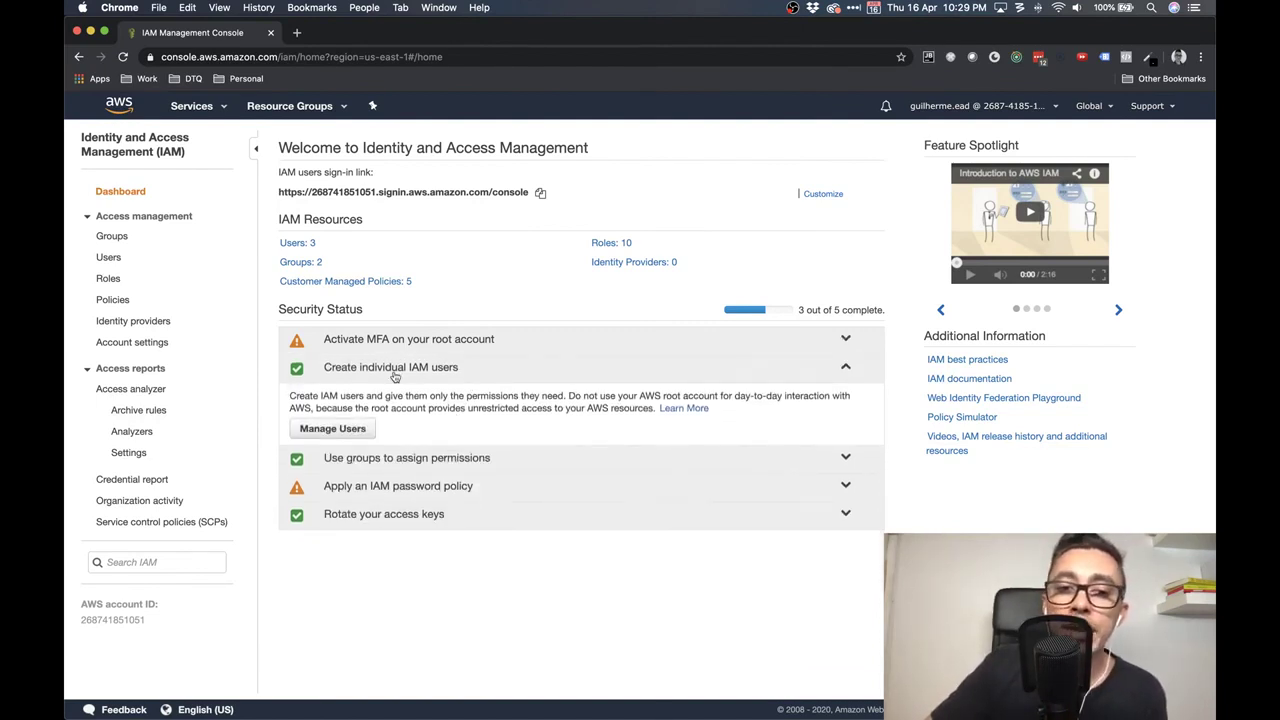
click(414, 462)
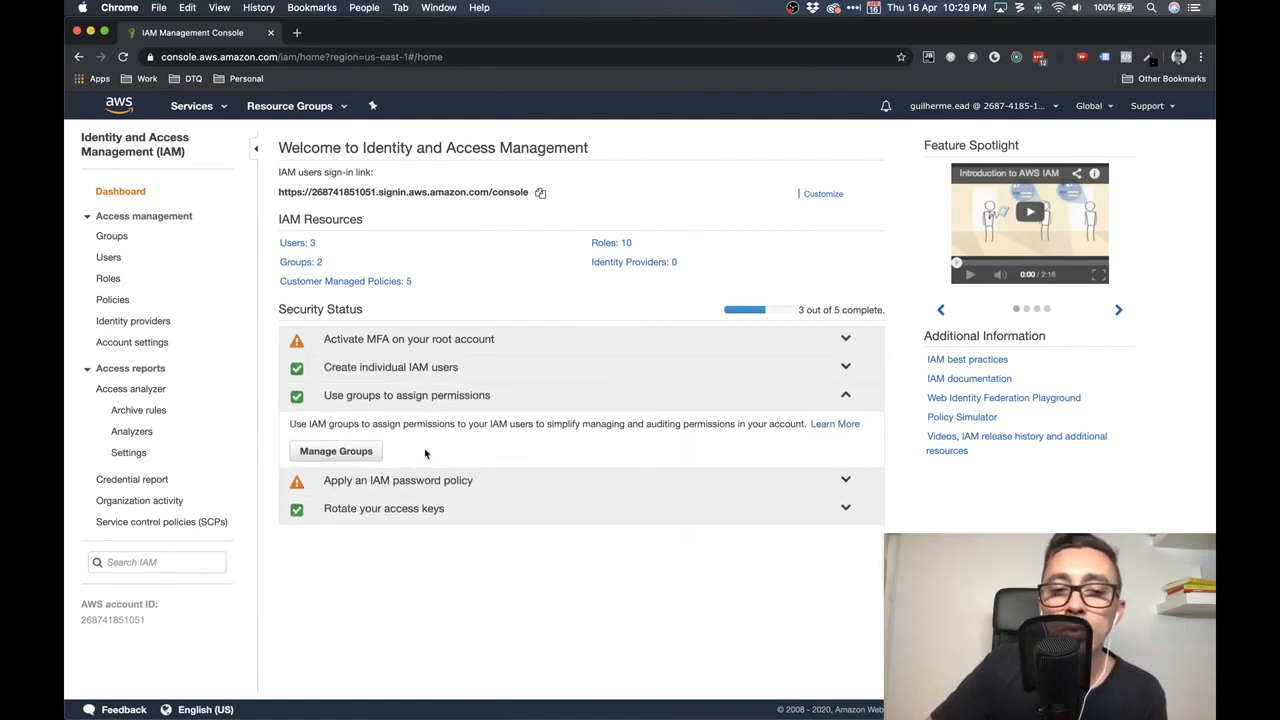
click(408, 479)
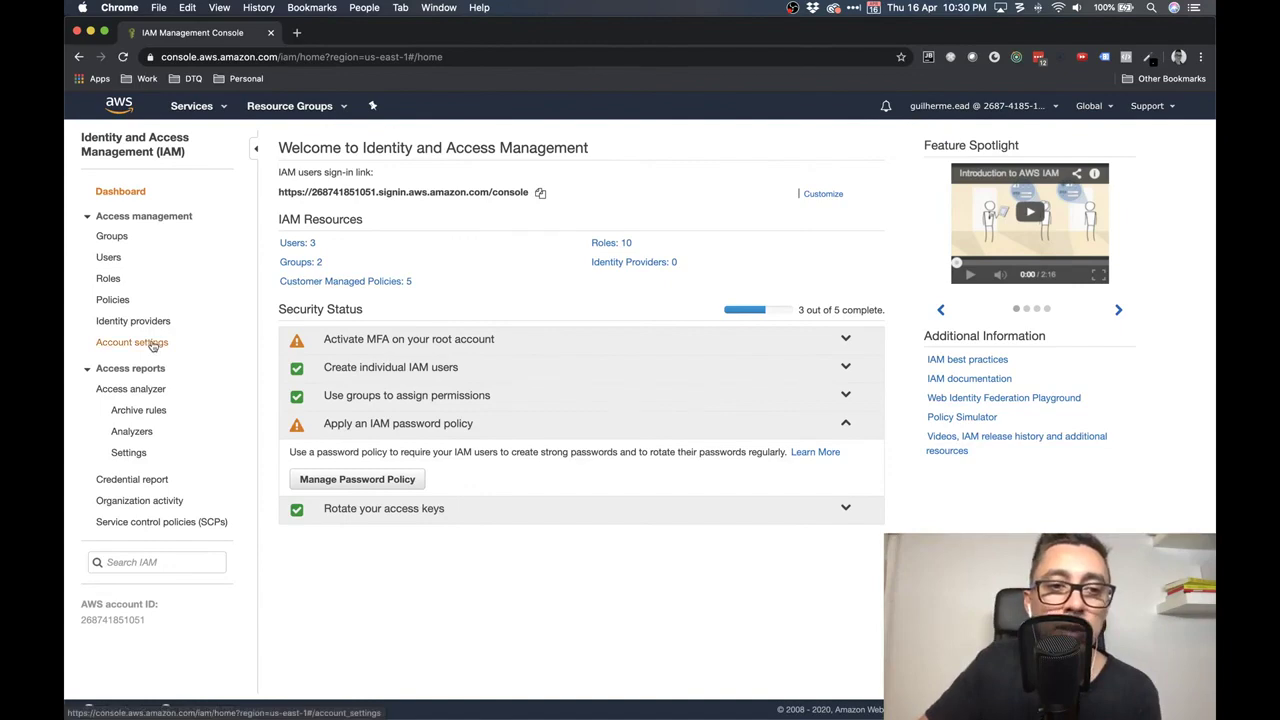
- Open the IAM Account settings page with the browser zoomed to 125%
click(152, 344)
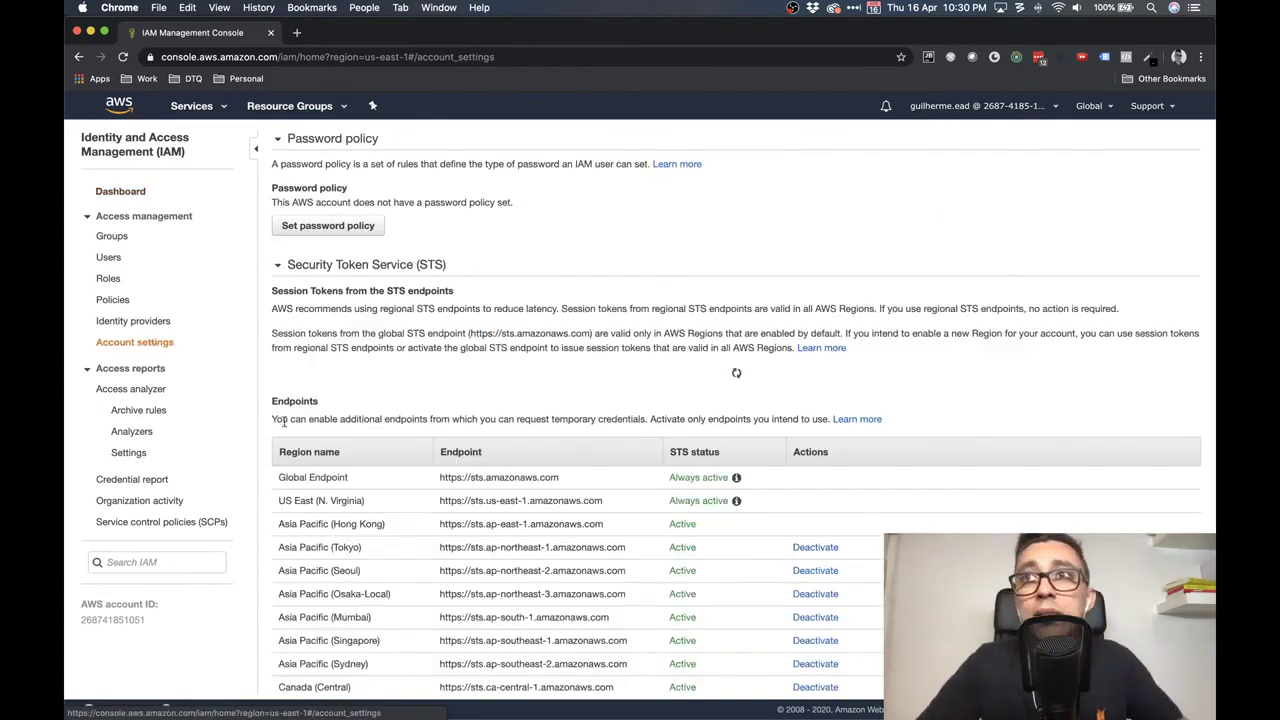
key(super+equal)
key(super+equal)
key(super+equal)
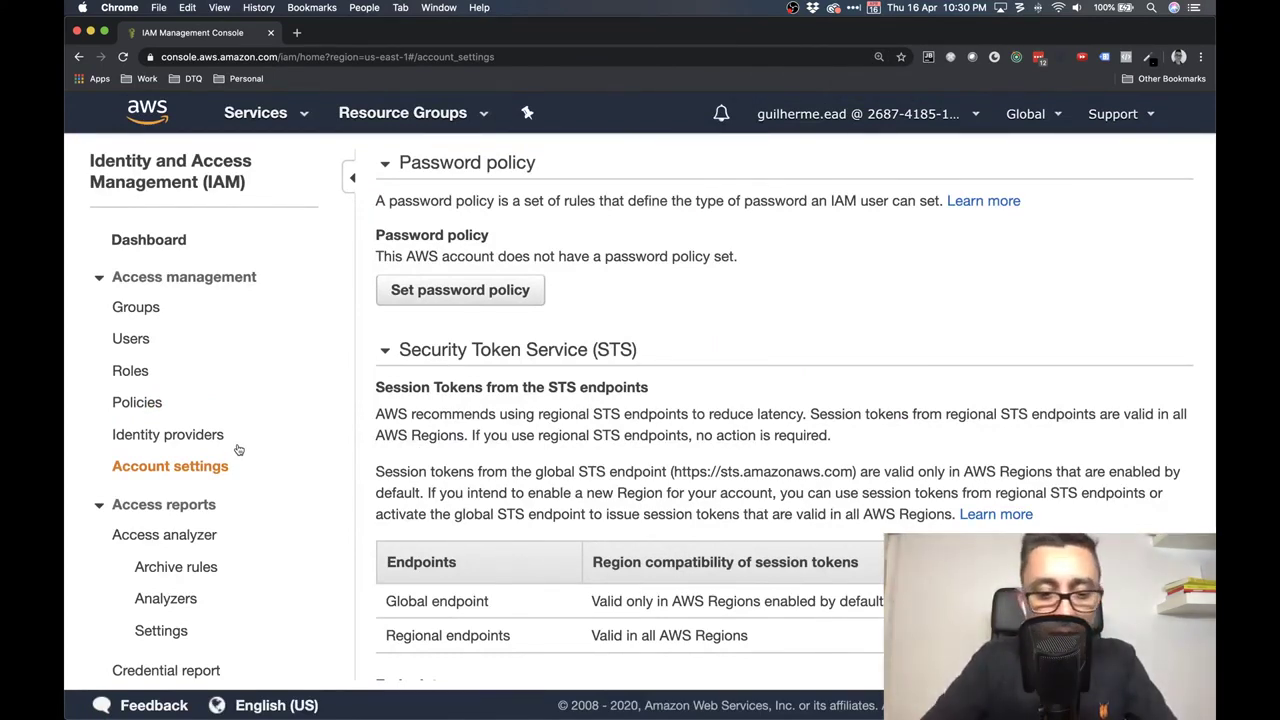
key(super+minus)
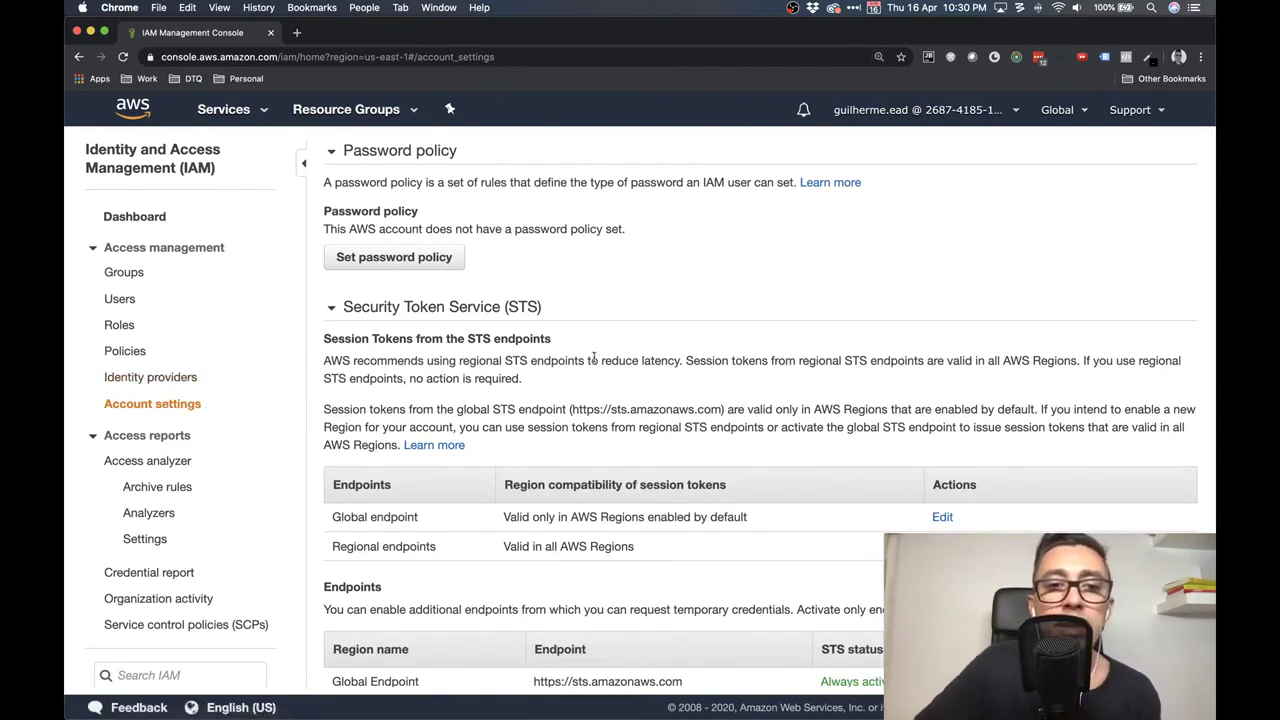
- Review the password policy options, including minimum length, then cancel without saving a policy
click(398, 256)
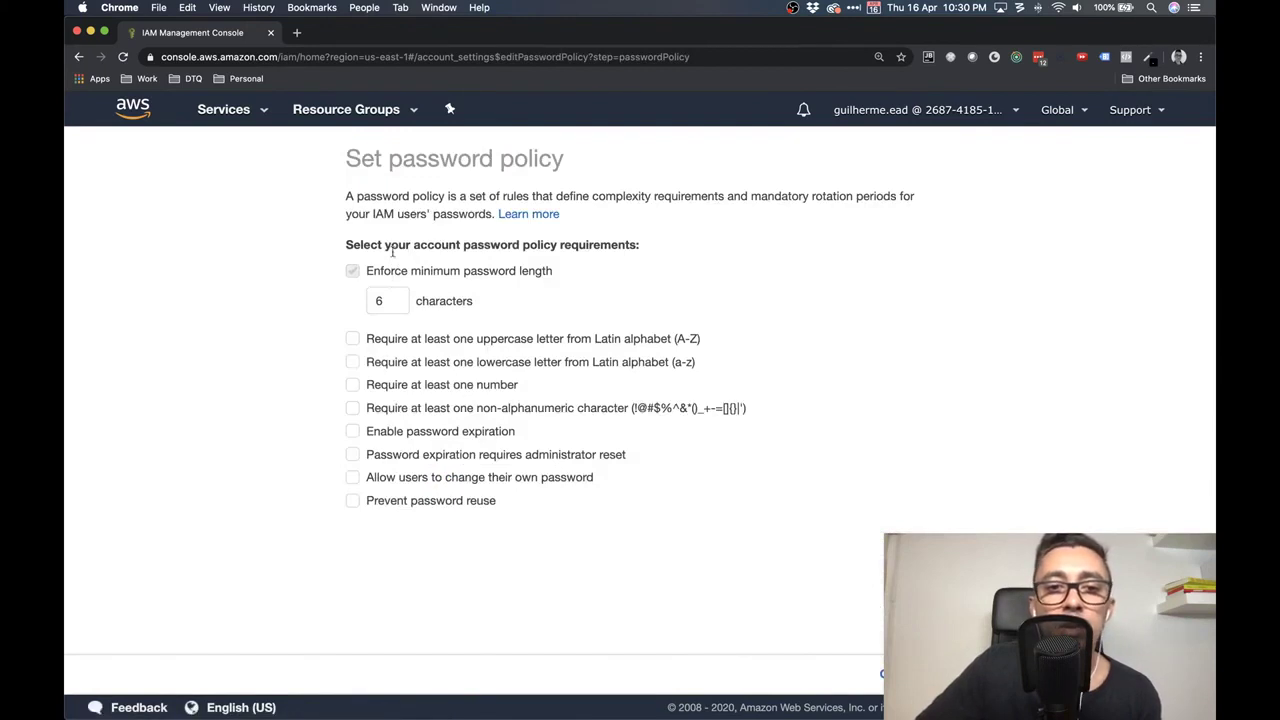
click(389, 304)
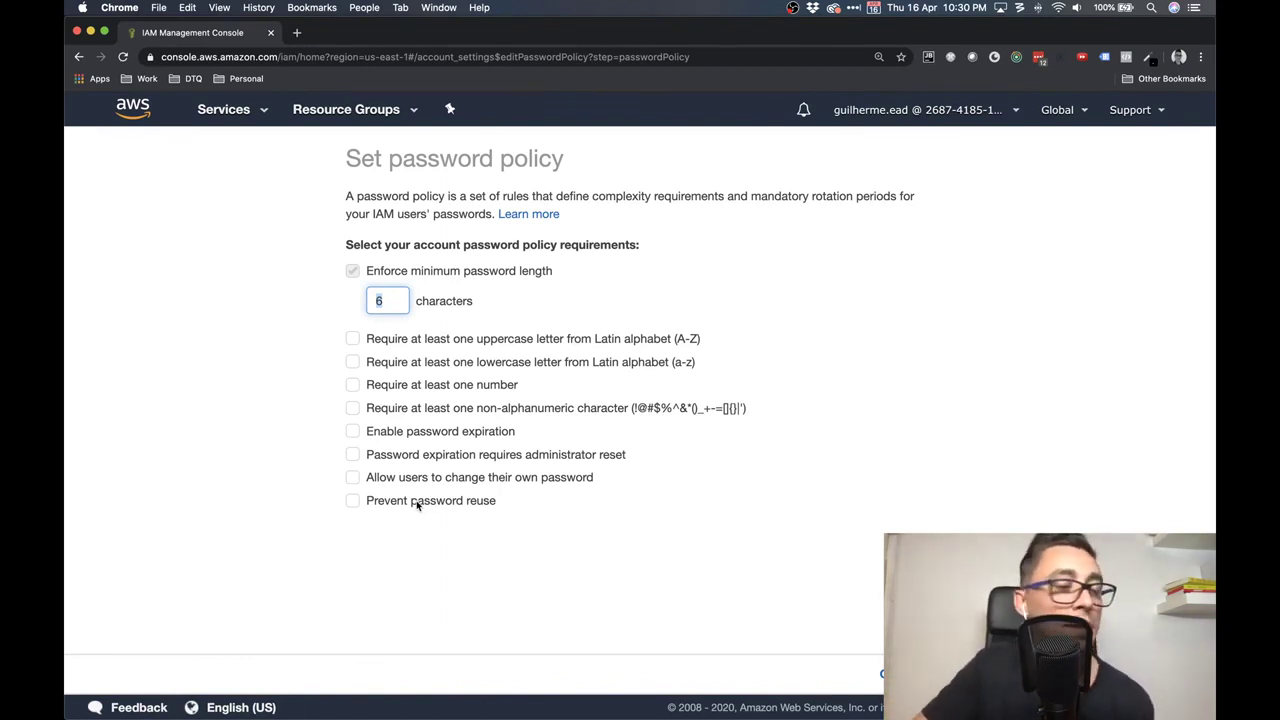
click(895, 673)
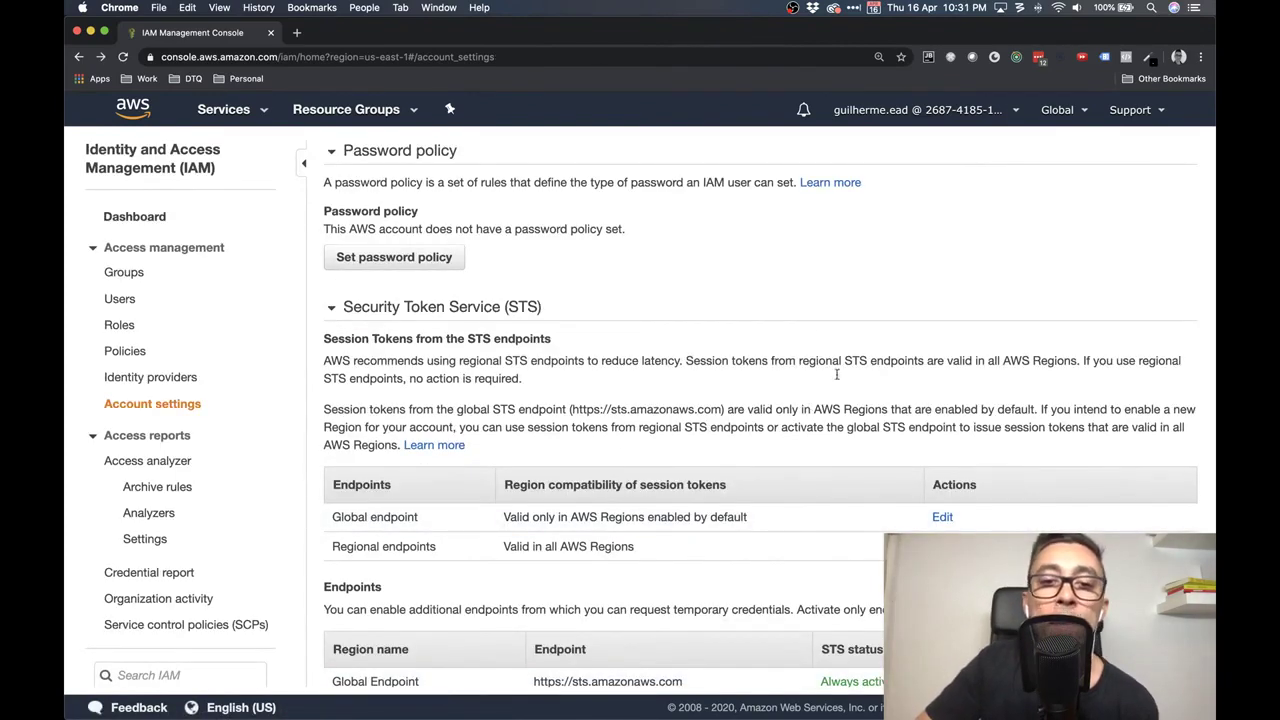
scroll(837, 375, down, 7)
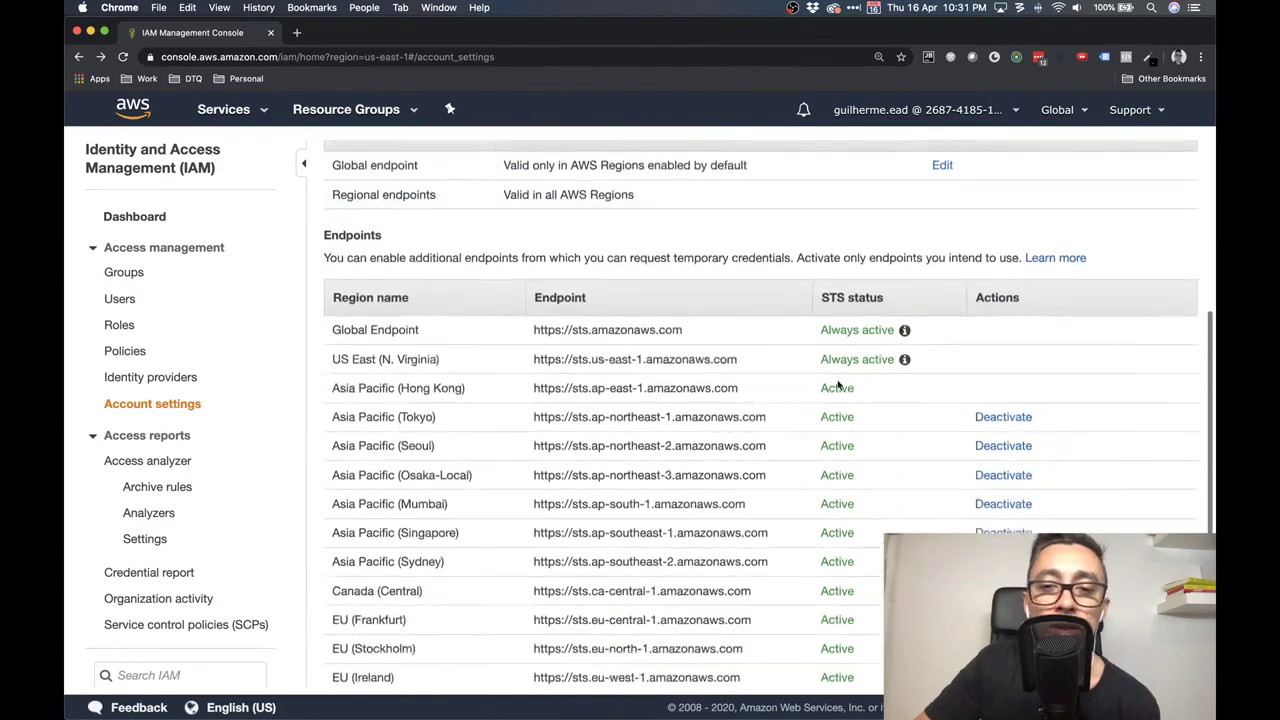
scroll(838, 386, down, 5)
scroll(838, 386, up, 12)
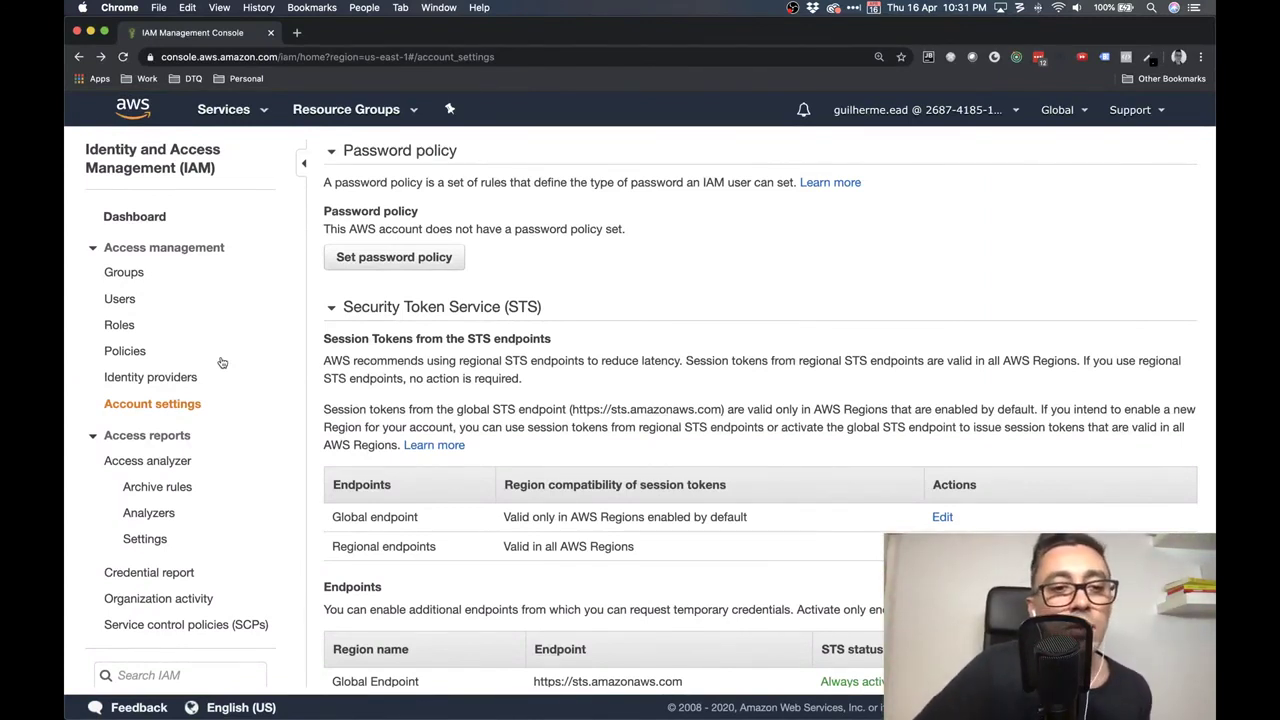
- Open the FullAdminGroup details from the IAM groups list
click(122, 301)
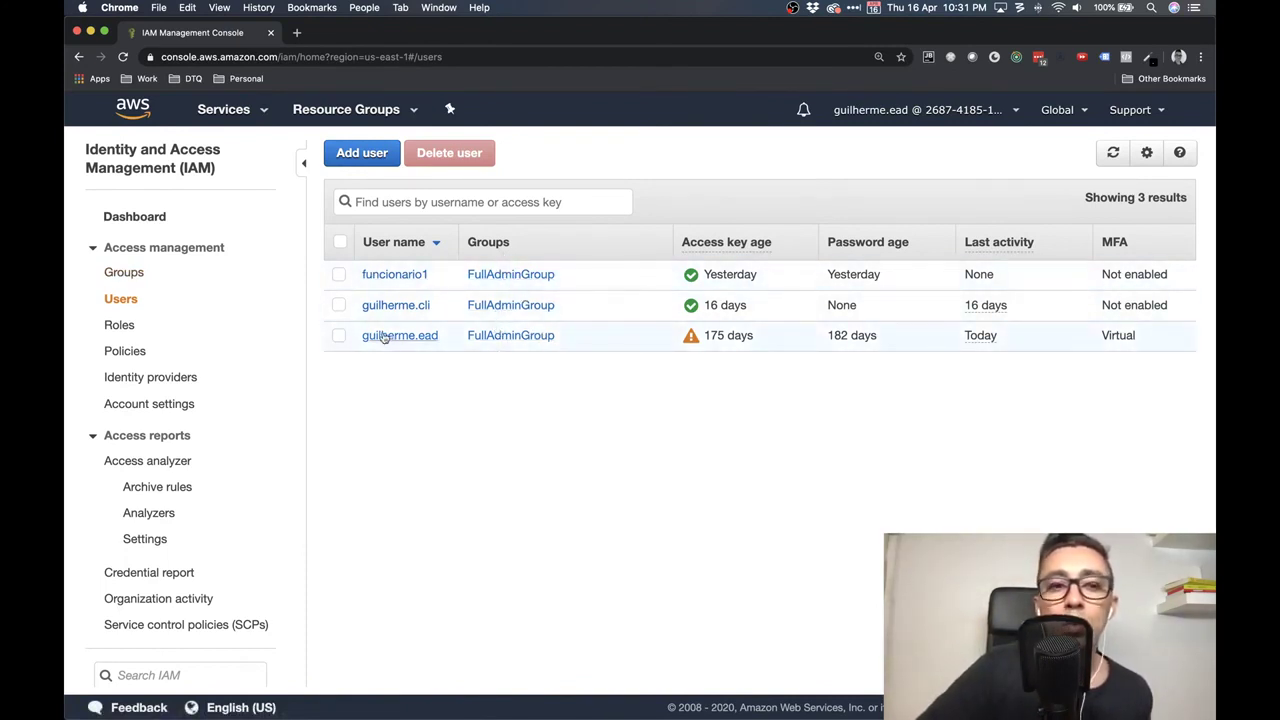
click(125, 272)
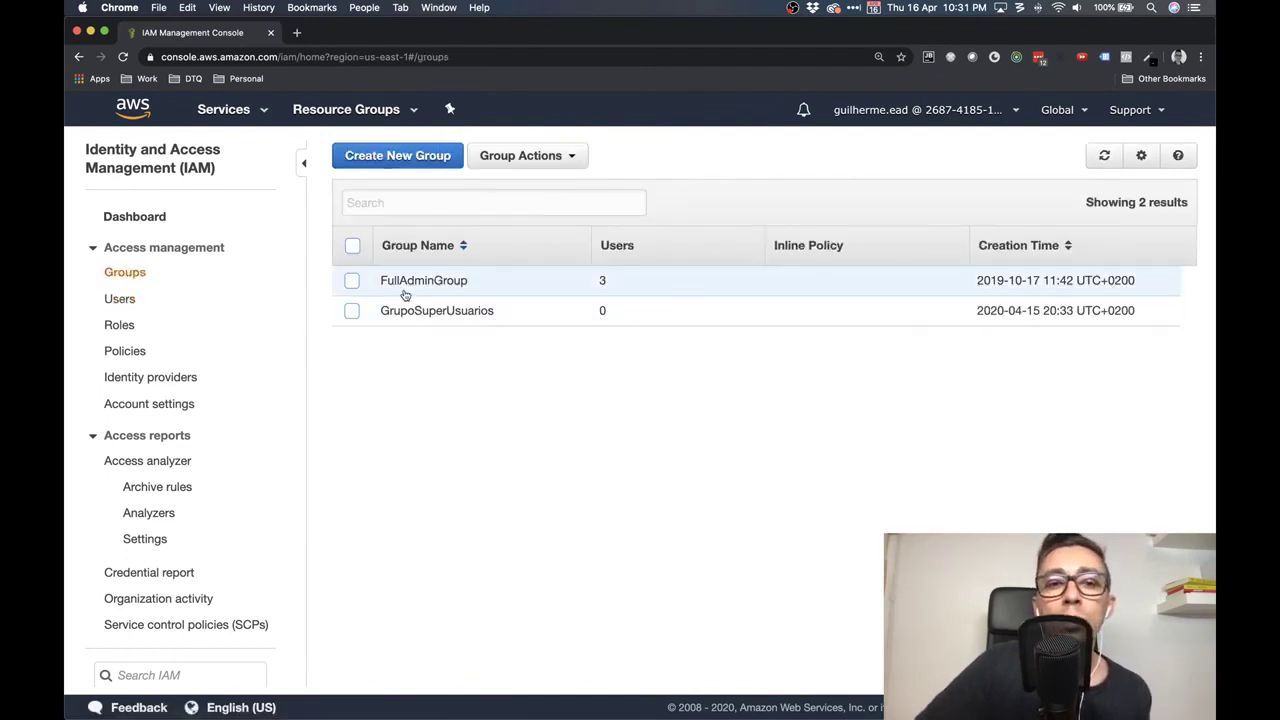
click(440, 282)
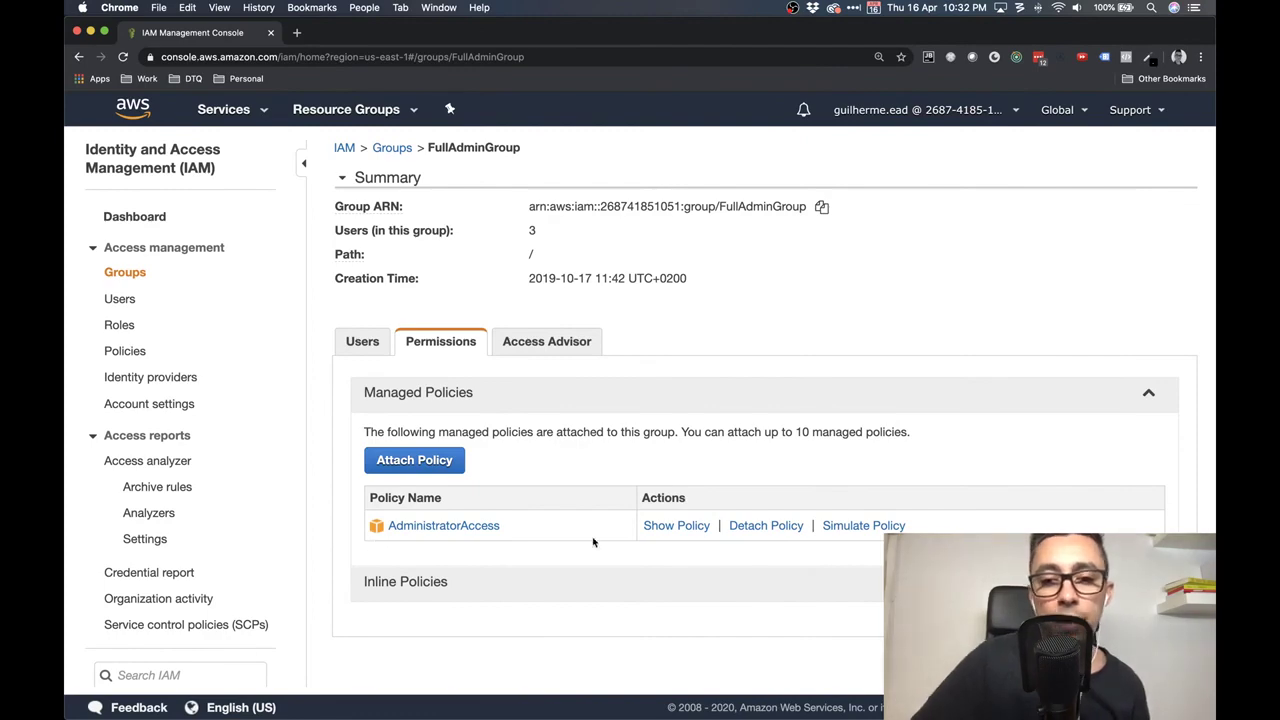
- View the AdministratorAccess policy JSON, inspecting its Version 2012 and Statement, then close it
click(690, 528)
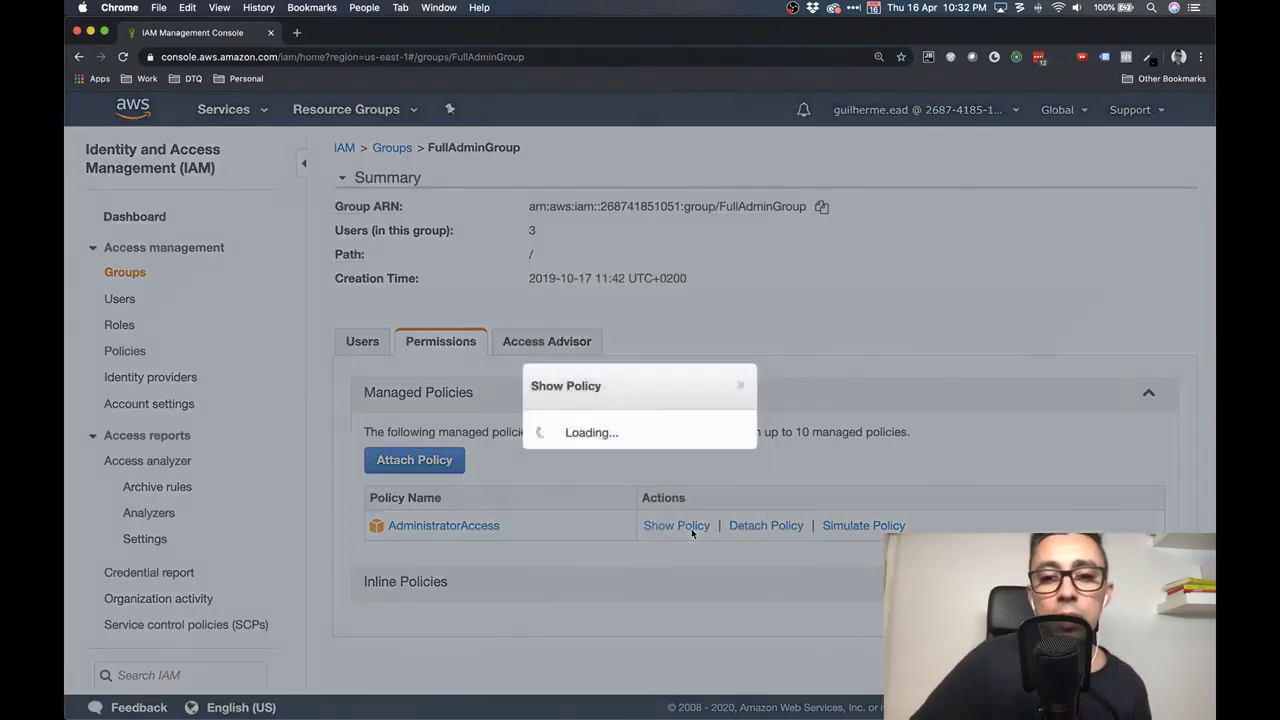
drag(592, 330, 588, 327)
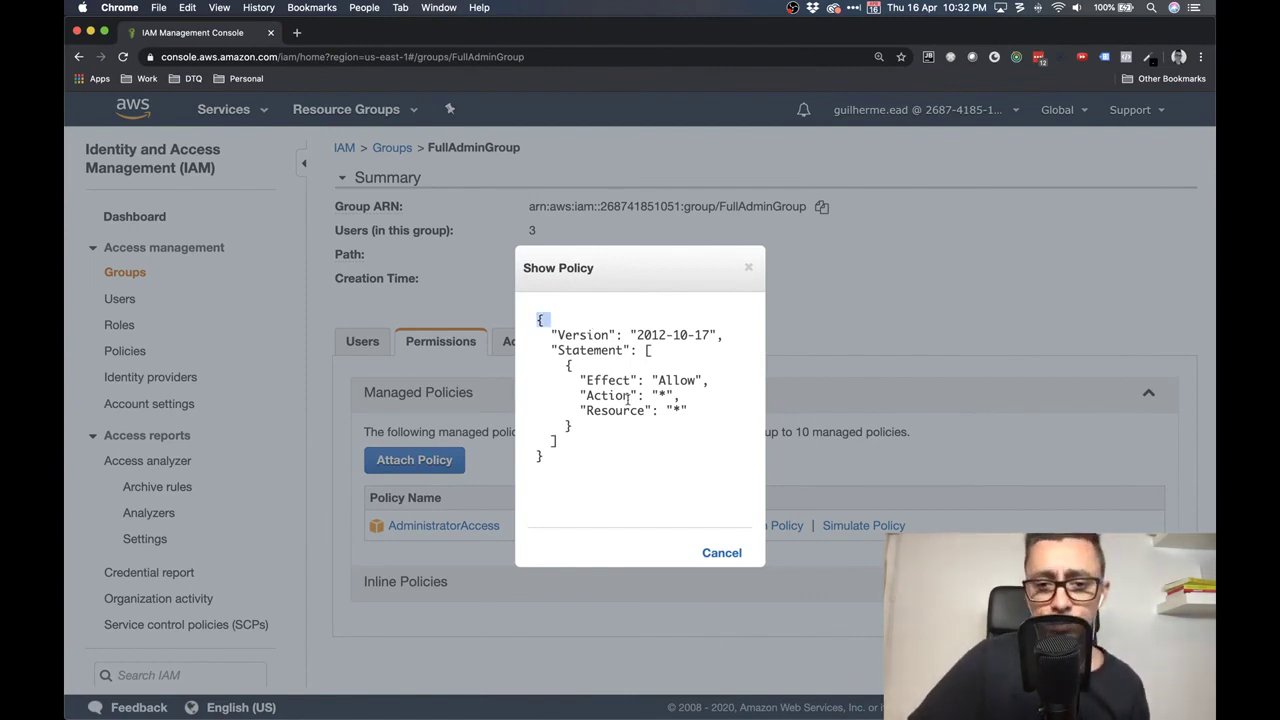
double_click(588, 335)
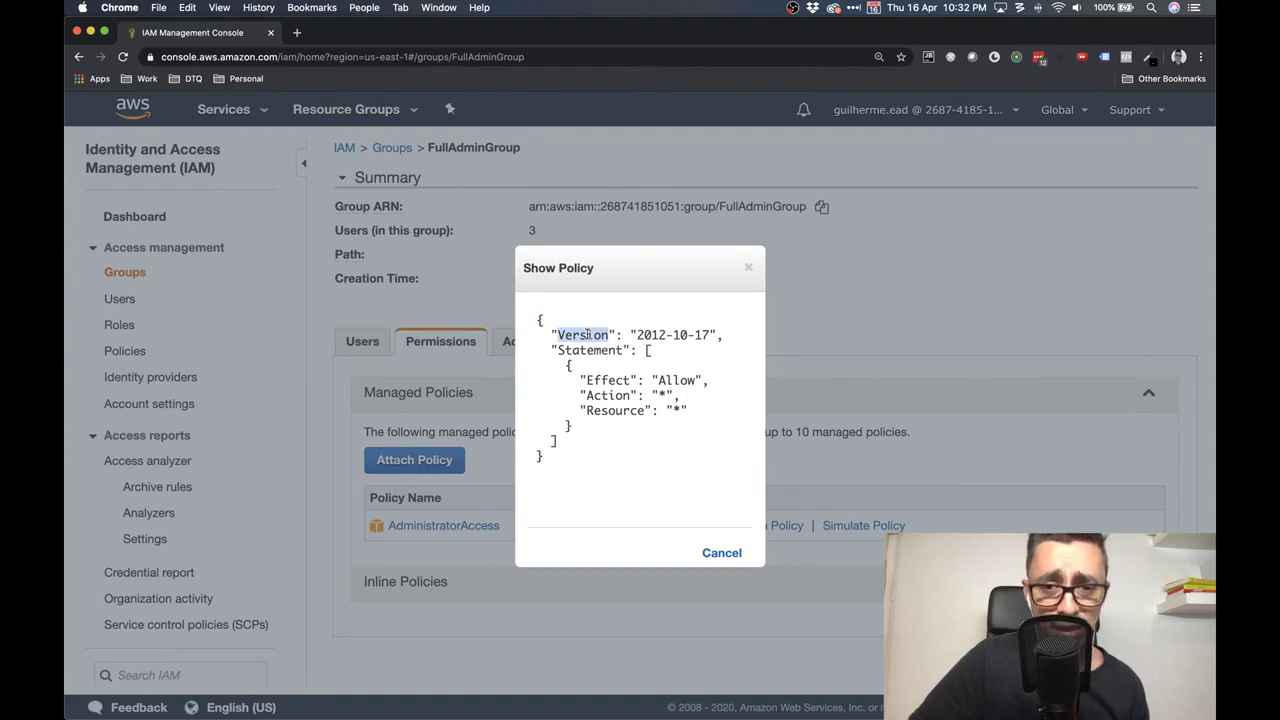
click(679, 335)
click(710, 335)
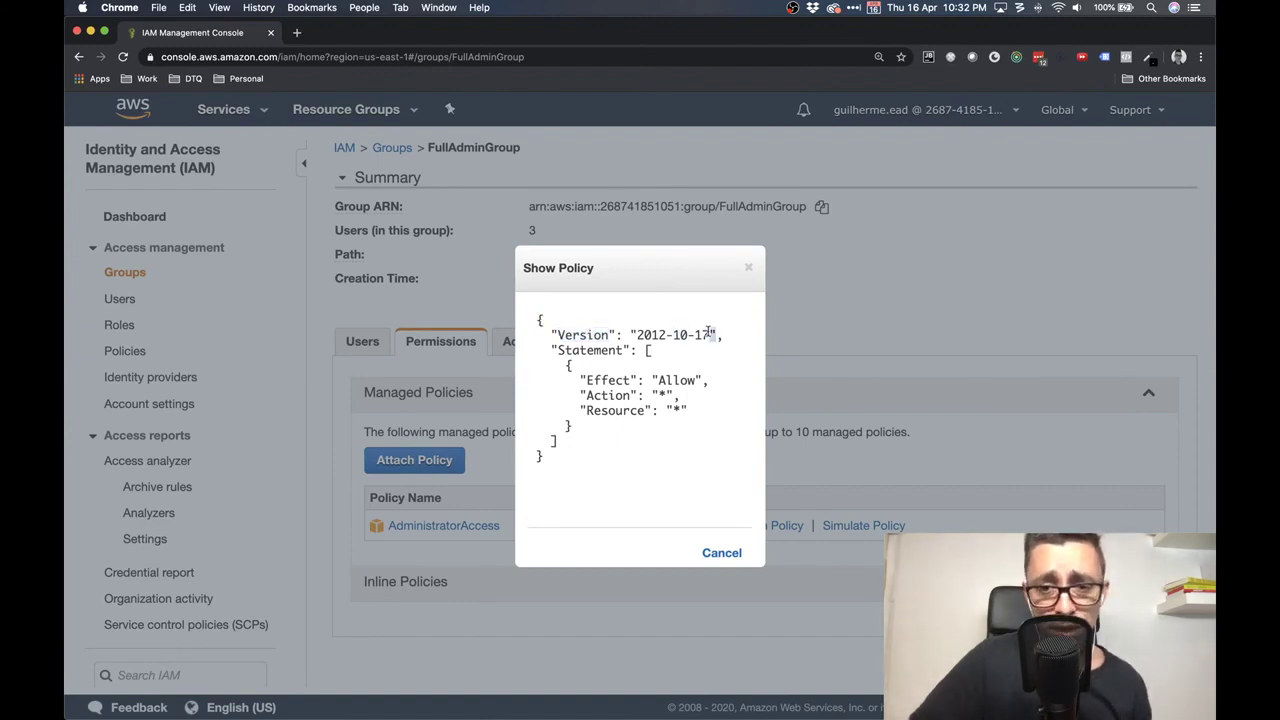
double_click(651, 335)
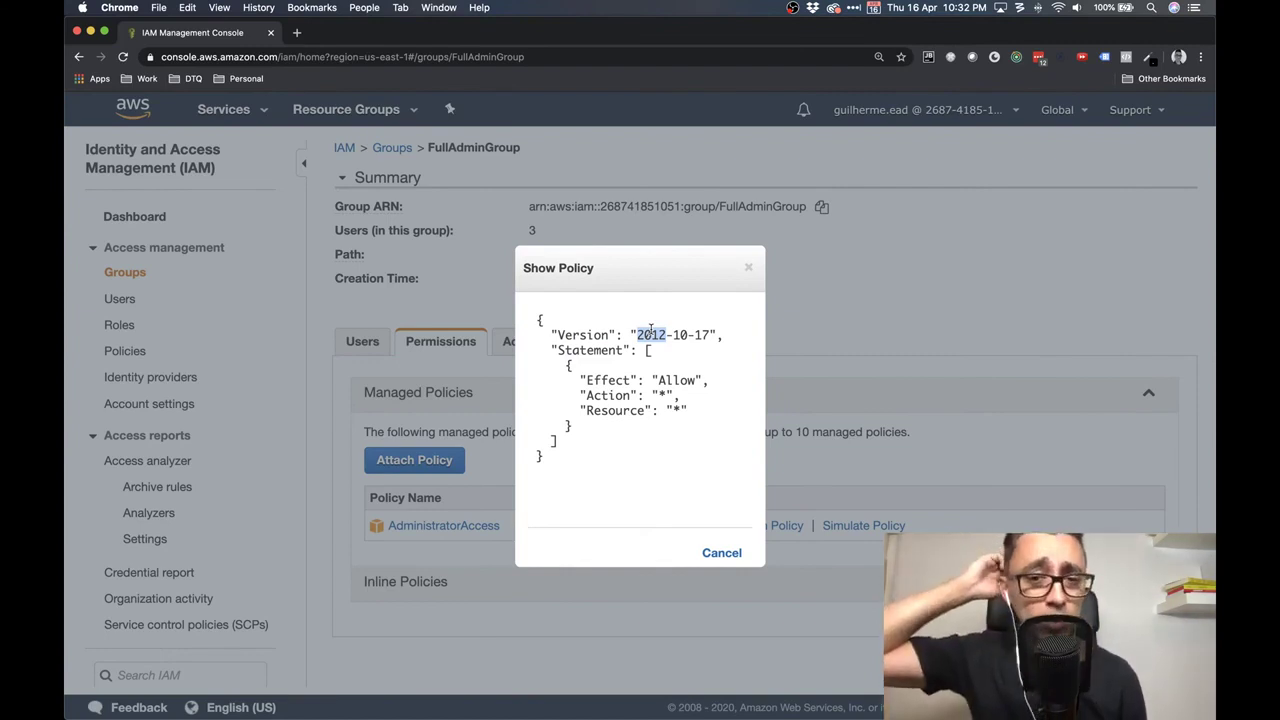
double_click(596, 350)
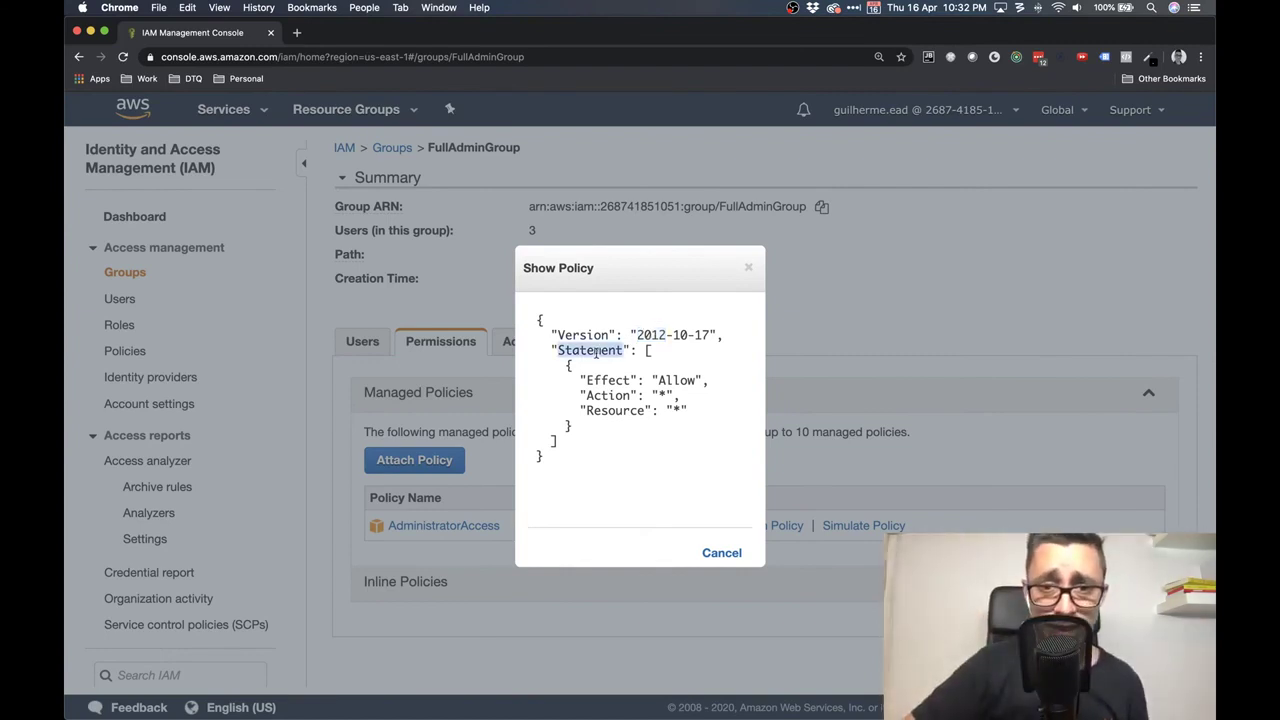
click(638, 383)
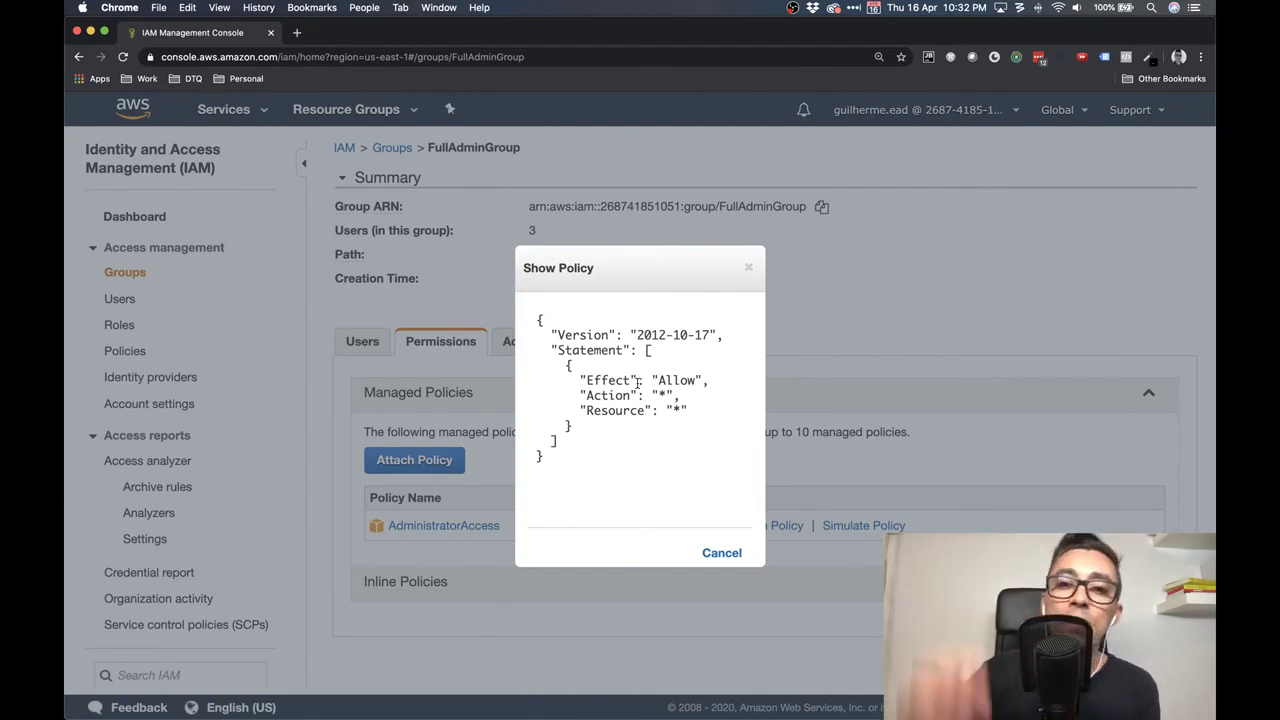
click(720, 553)
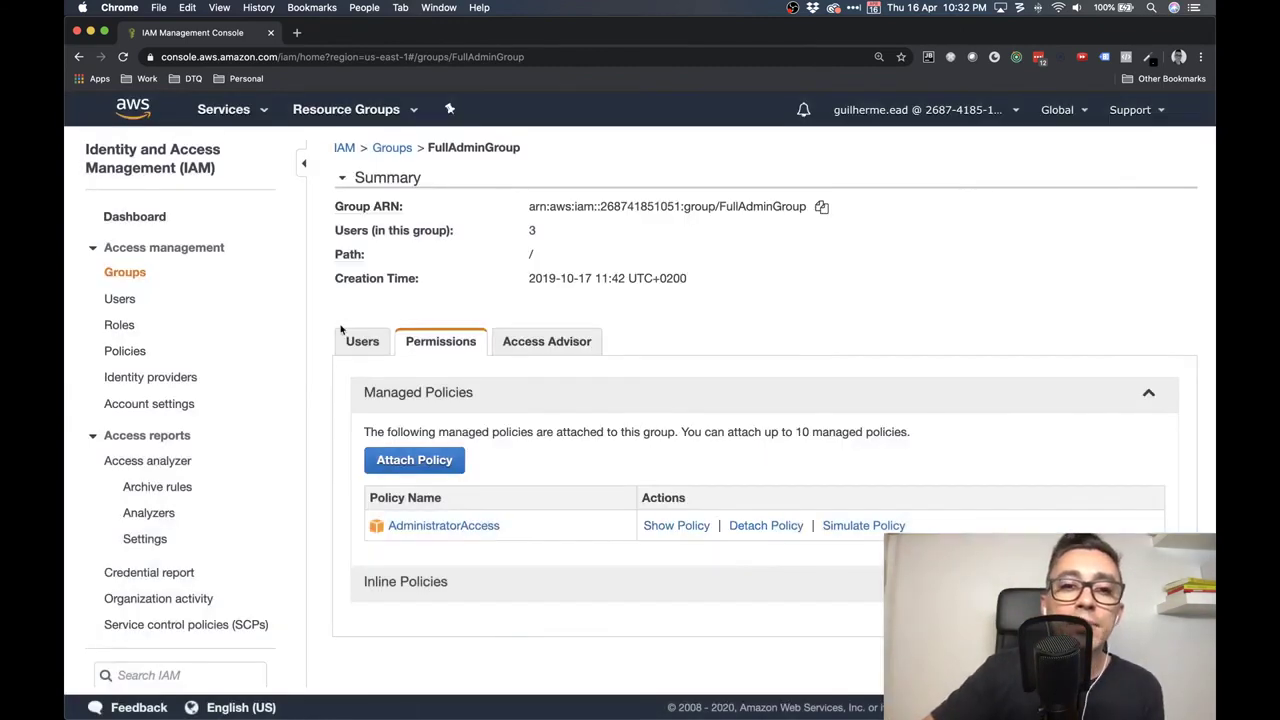
- Start a new IAM group named 'Gerentes' from the Groups list
click(138, 274)
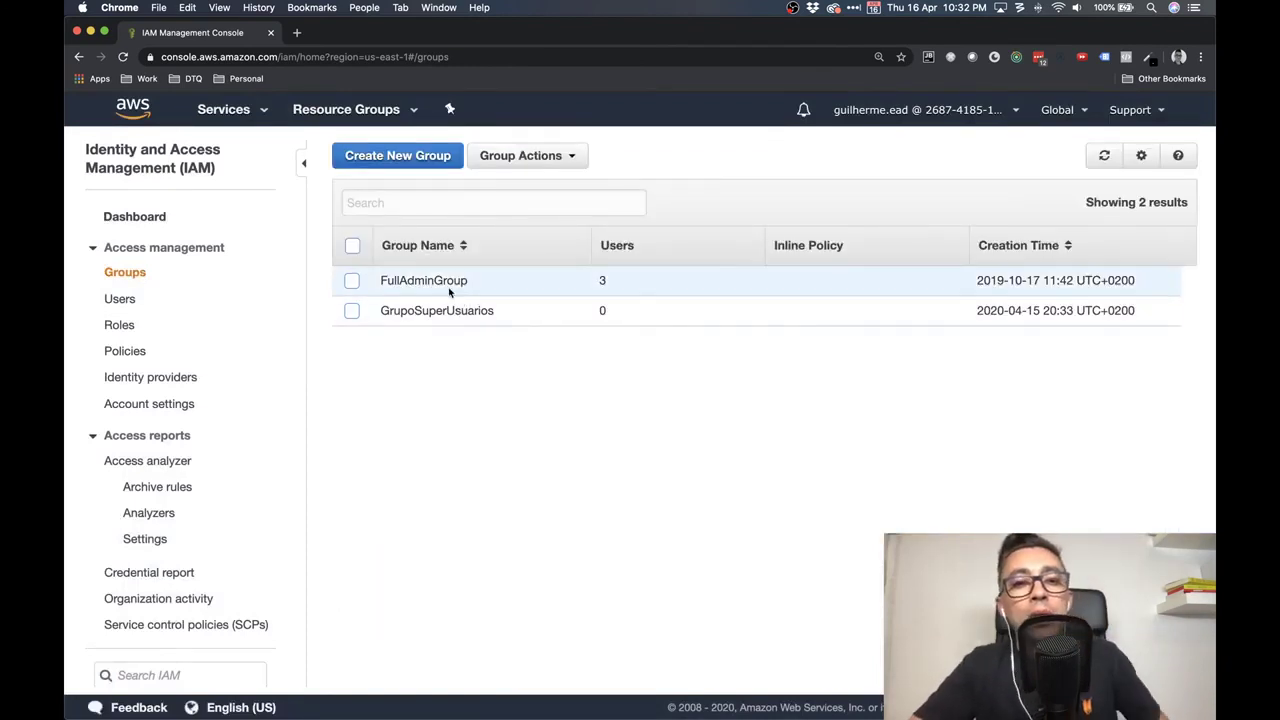
click(416, 160)
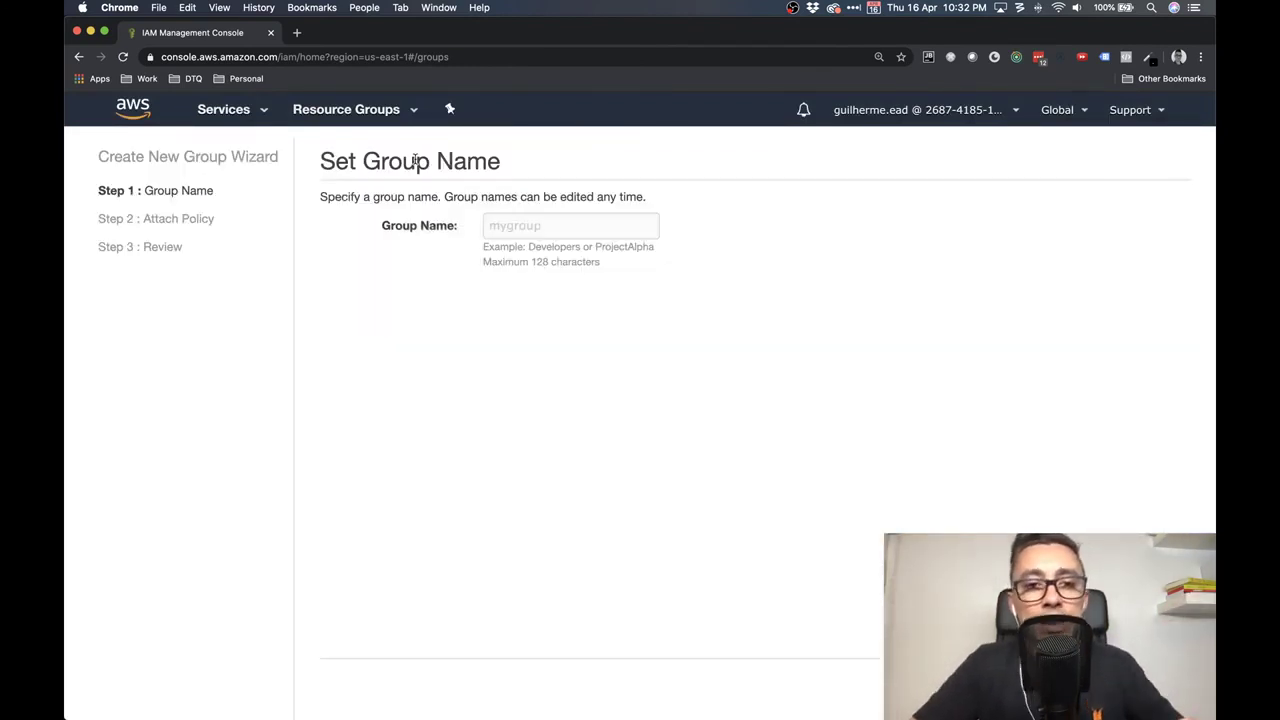
click(532, 224)
text(GE)
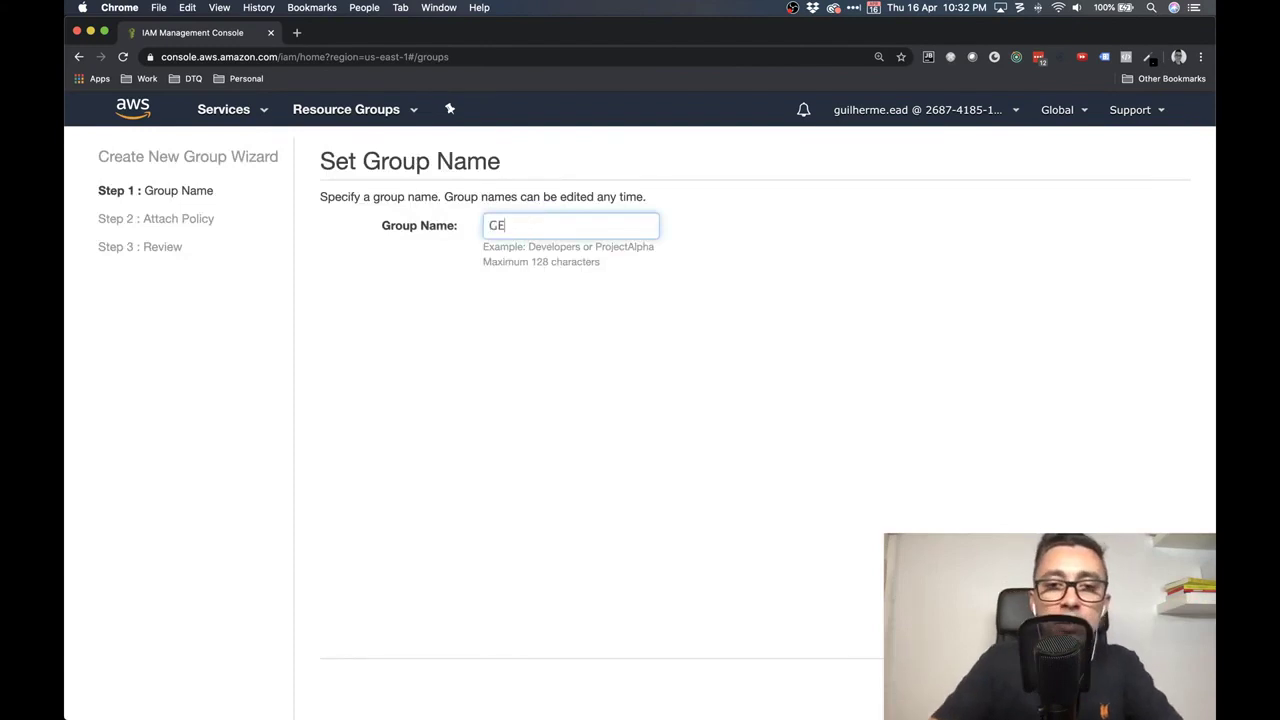
text(rentes)
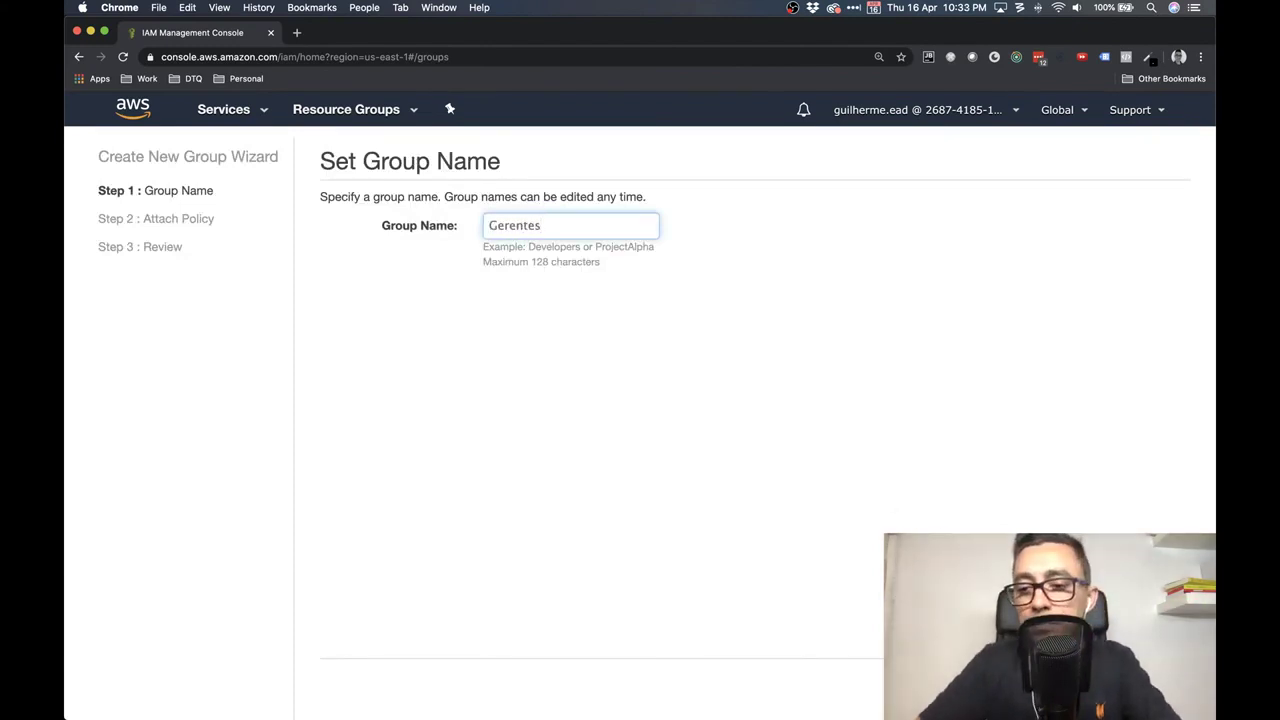
key(Return)
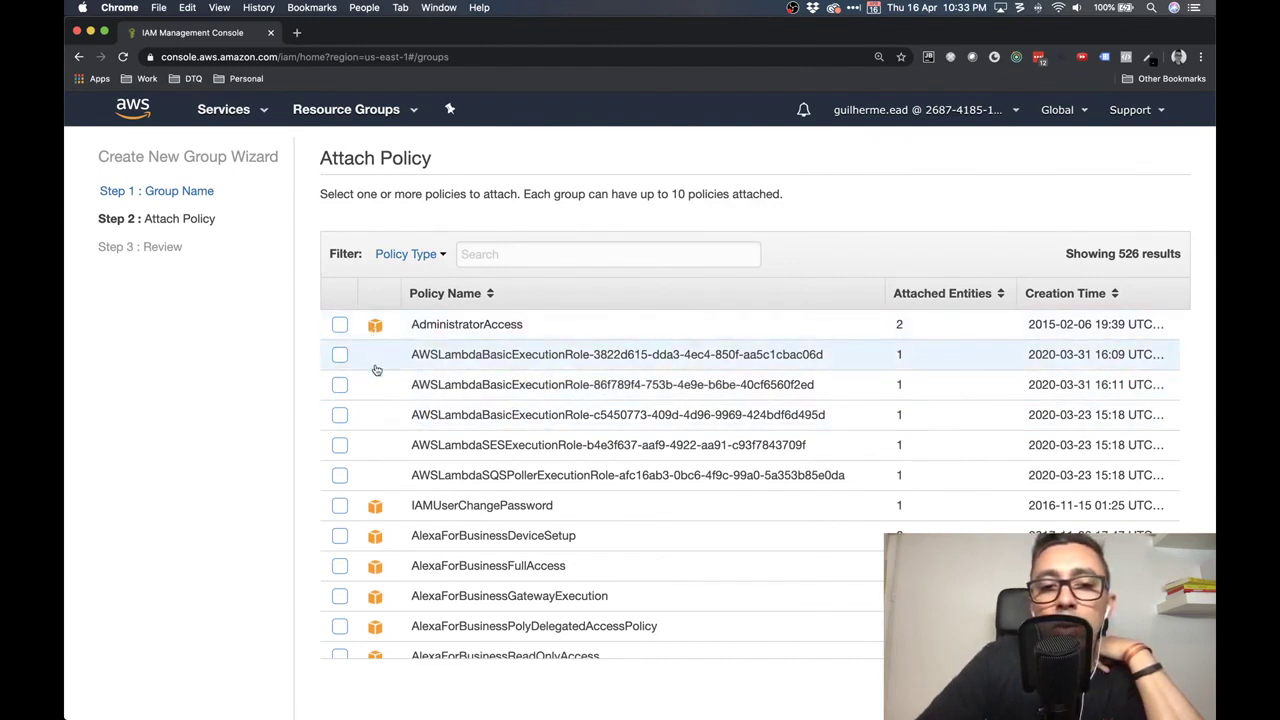
- Filter policies by 'readonly', attach AmazonCognitoReadOnly, and create the group
click(550, 251)
text(read)
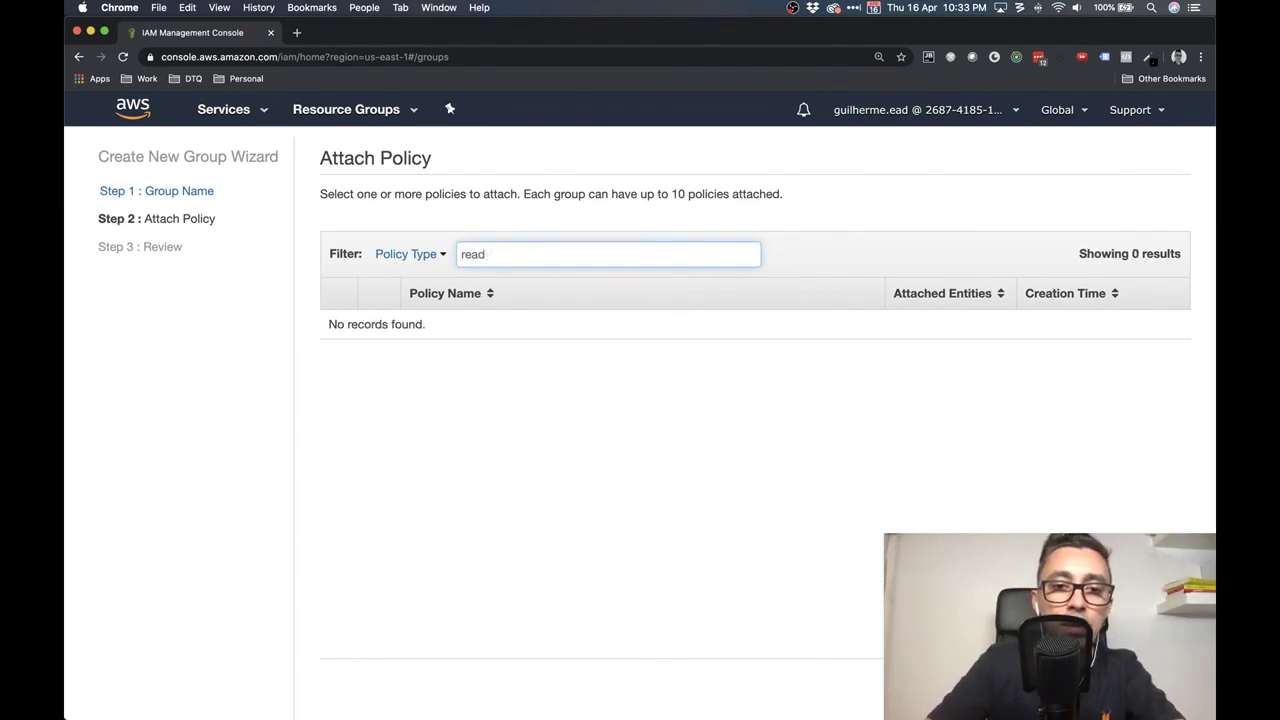
text(only)
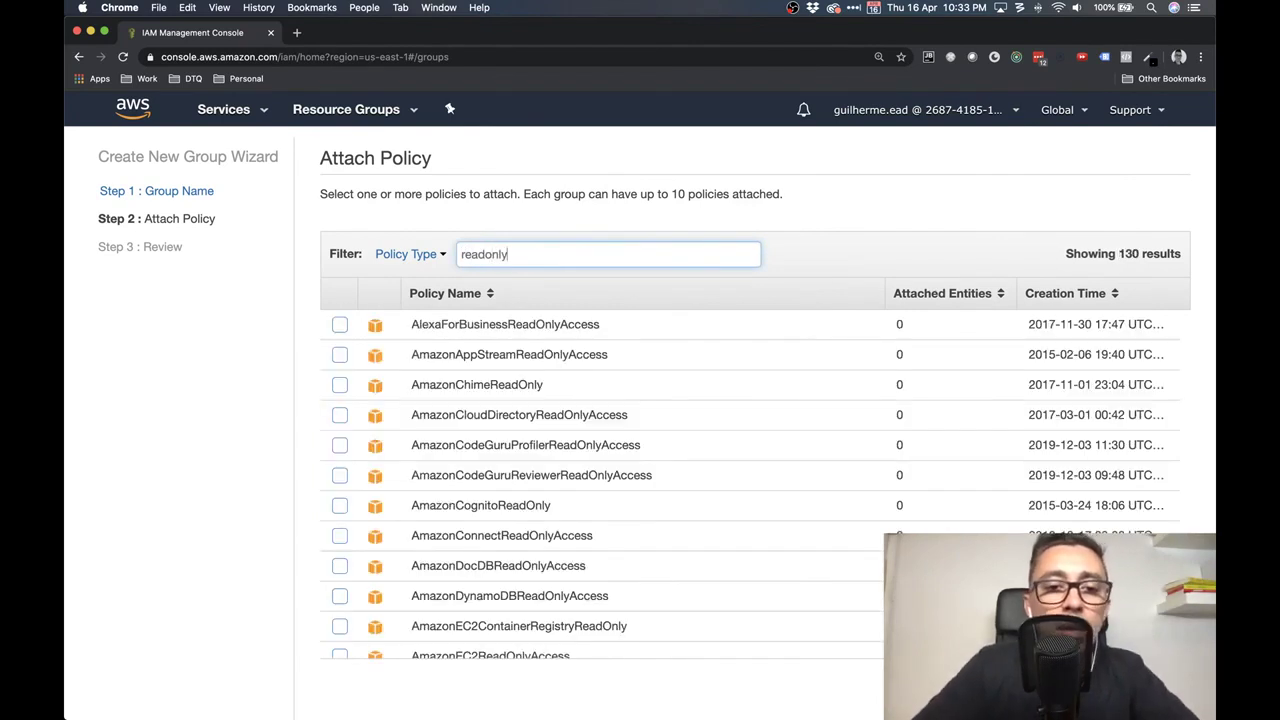
scroll(584, 528, down, 2)
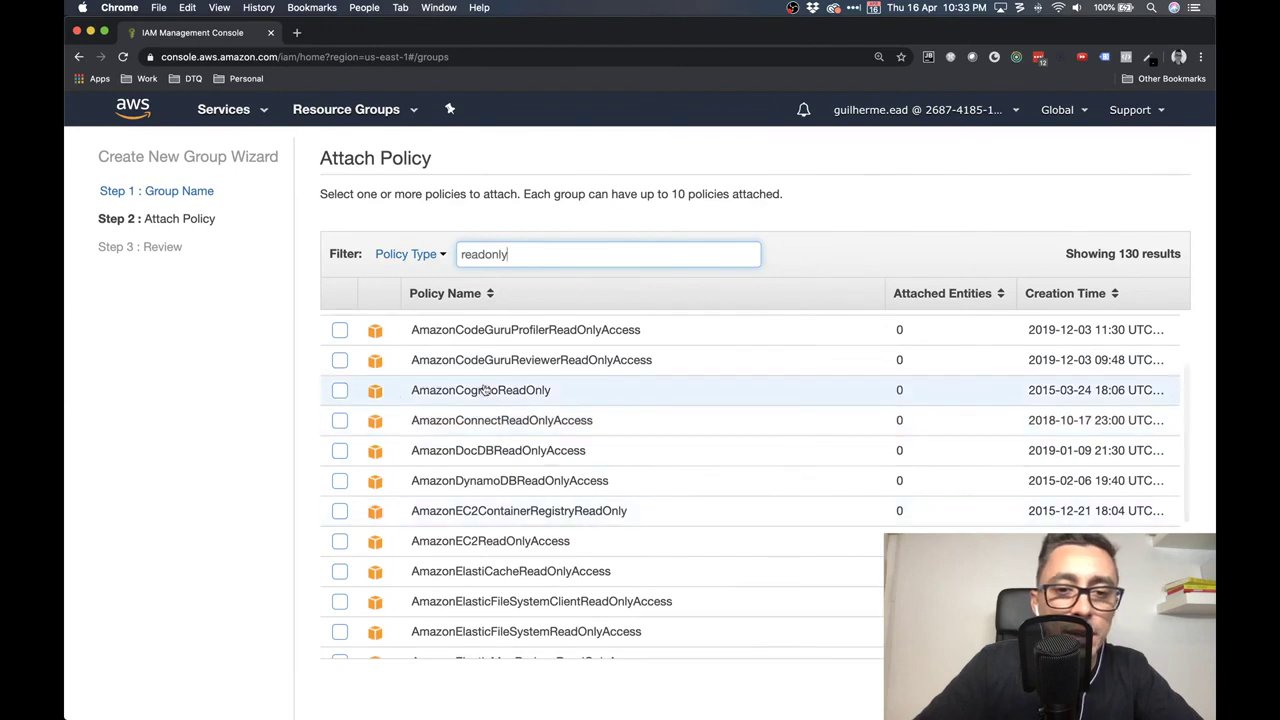
click(340, 391)
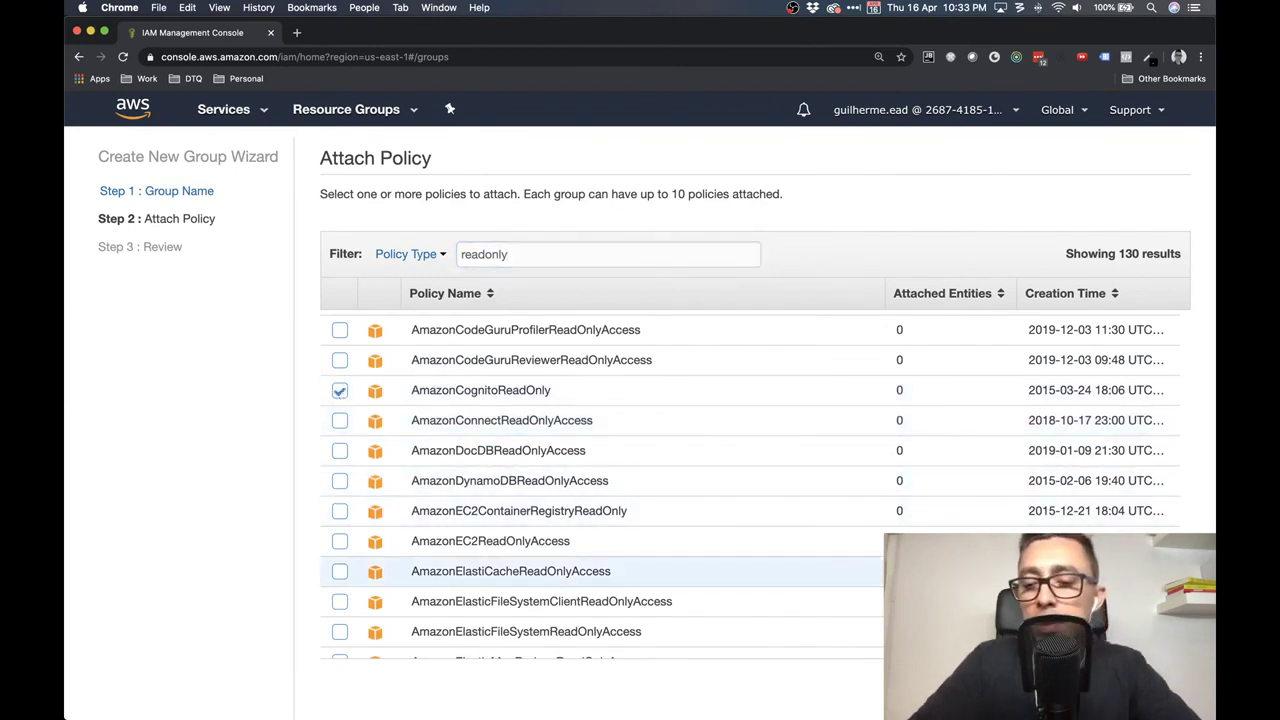
click(1035, 690)
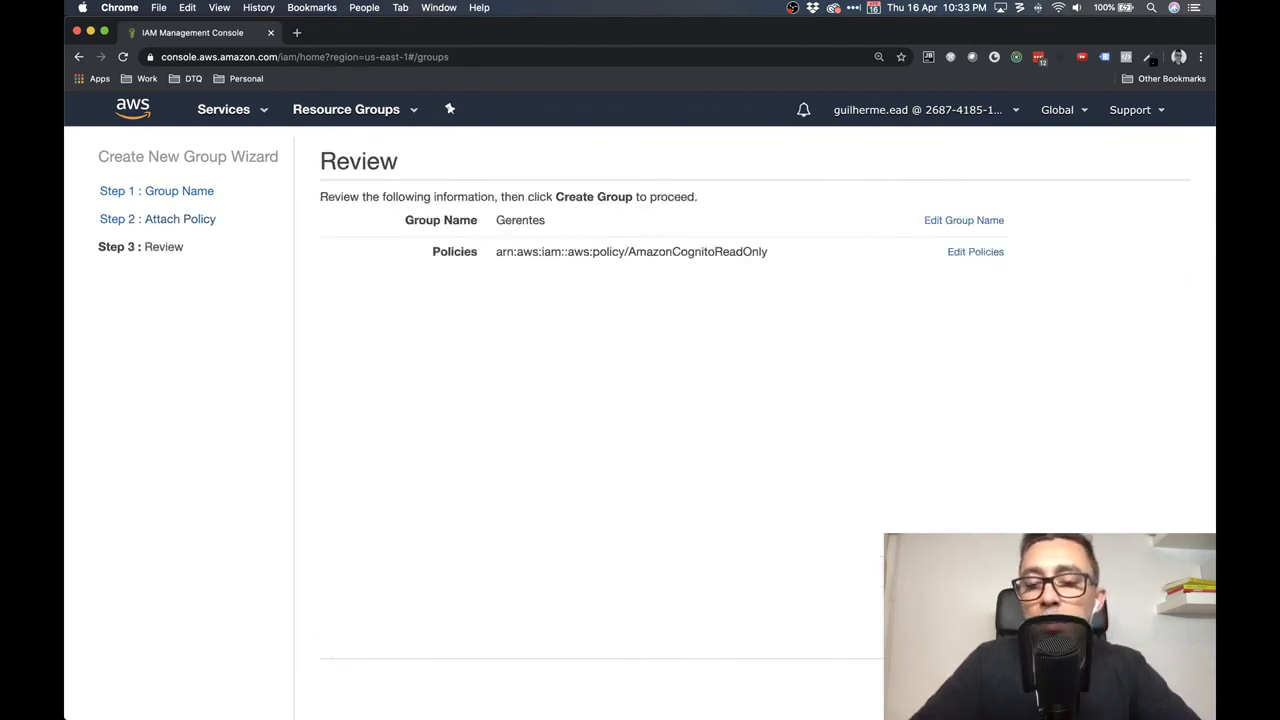
click(1040, 690)
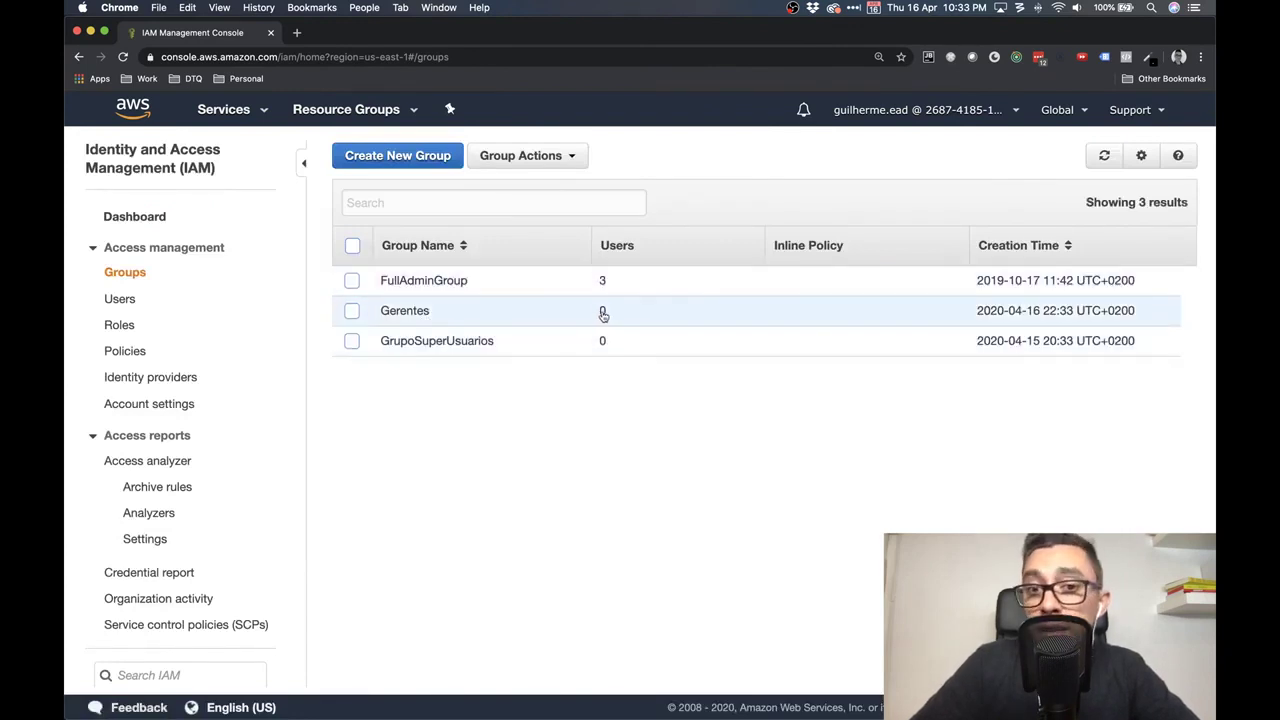
- Open Gerentes and view the AmazonCognitoReadOnly JSON, examining Effect Allow and the first cognito-identity action
click(414, 312)
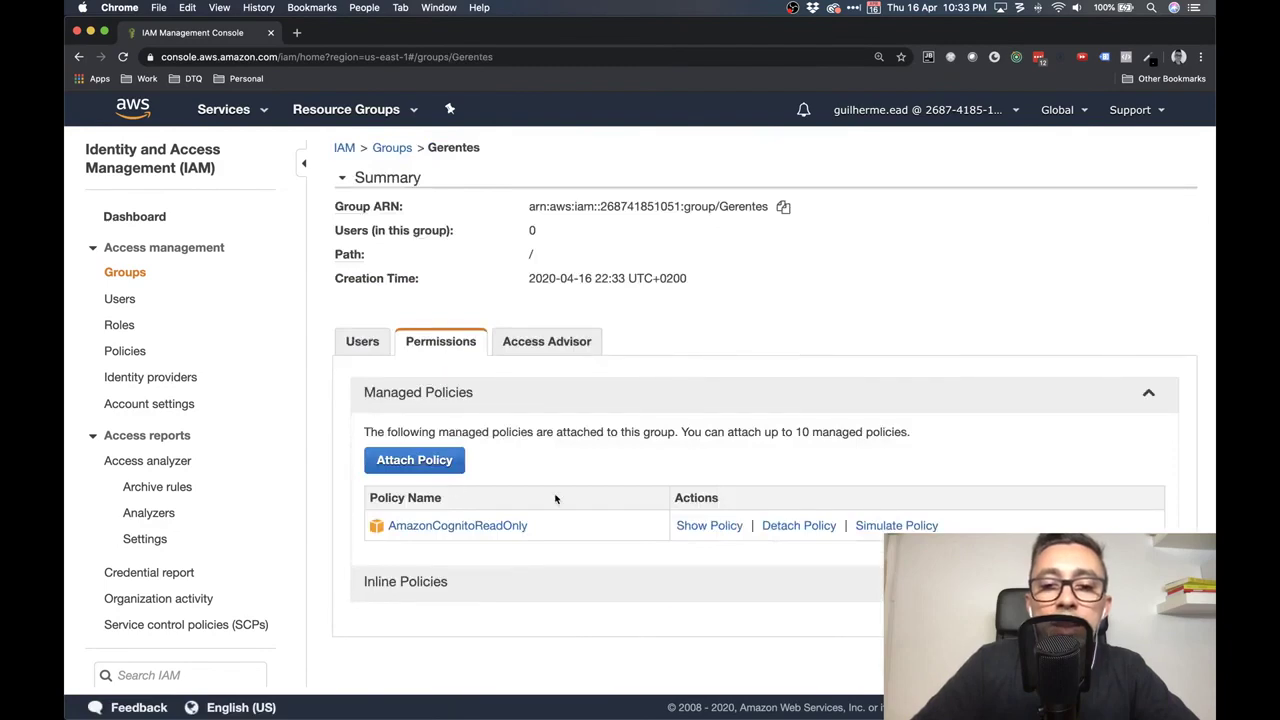
click(709, 526)
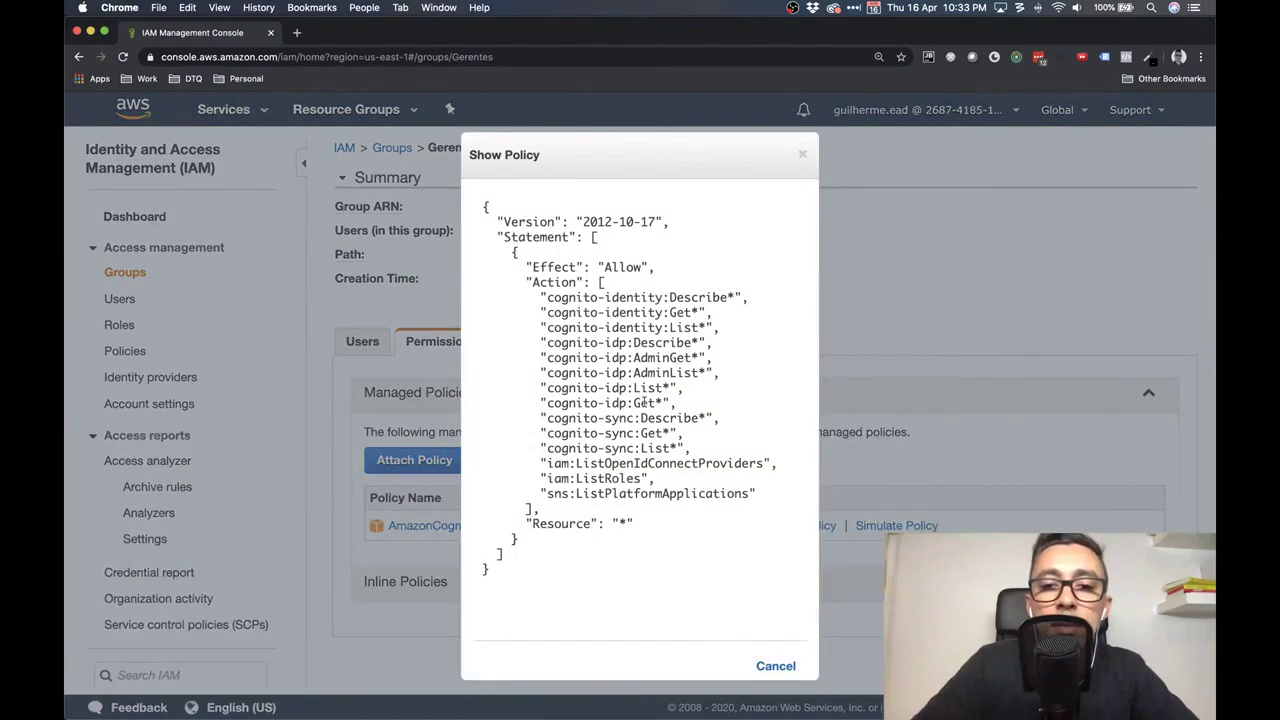
double_click(568, 267)
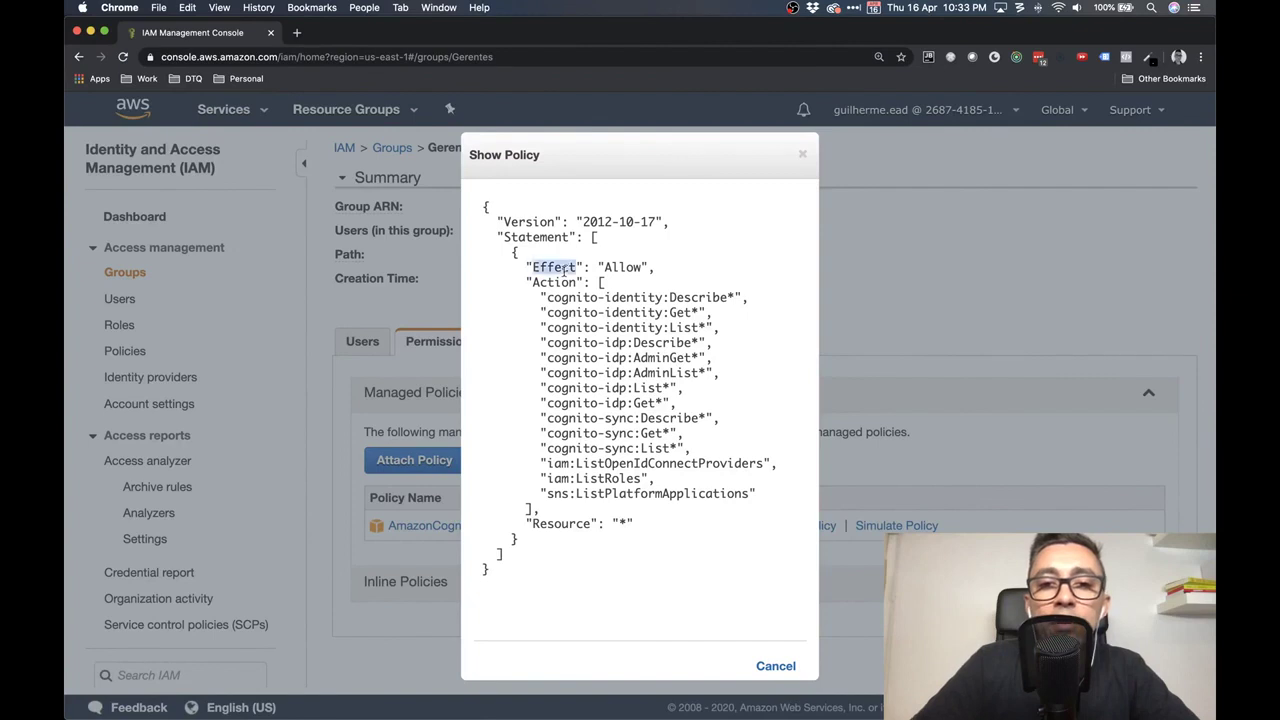
double_click(624, 266)
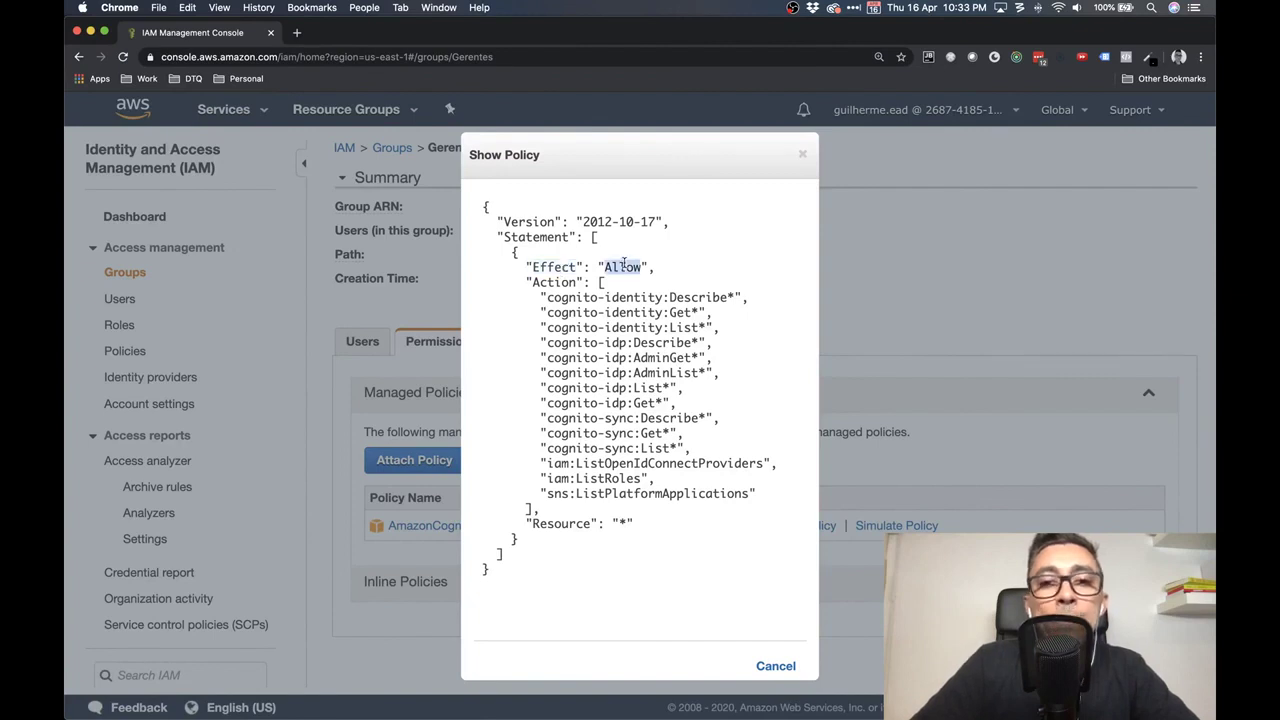
double_click(549, 293)
double_click(640, 293)
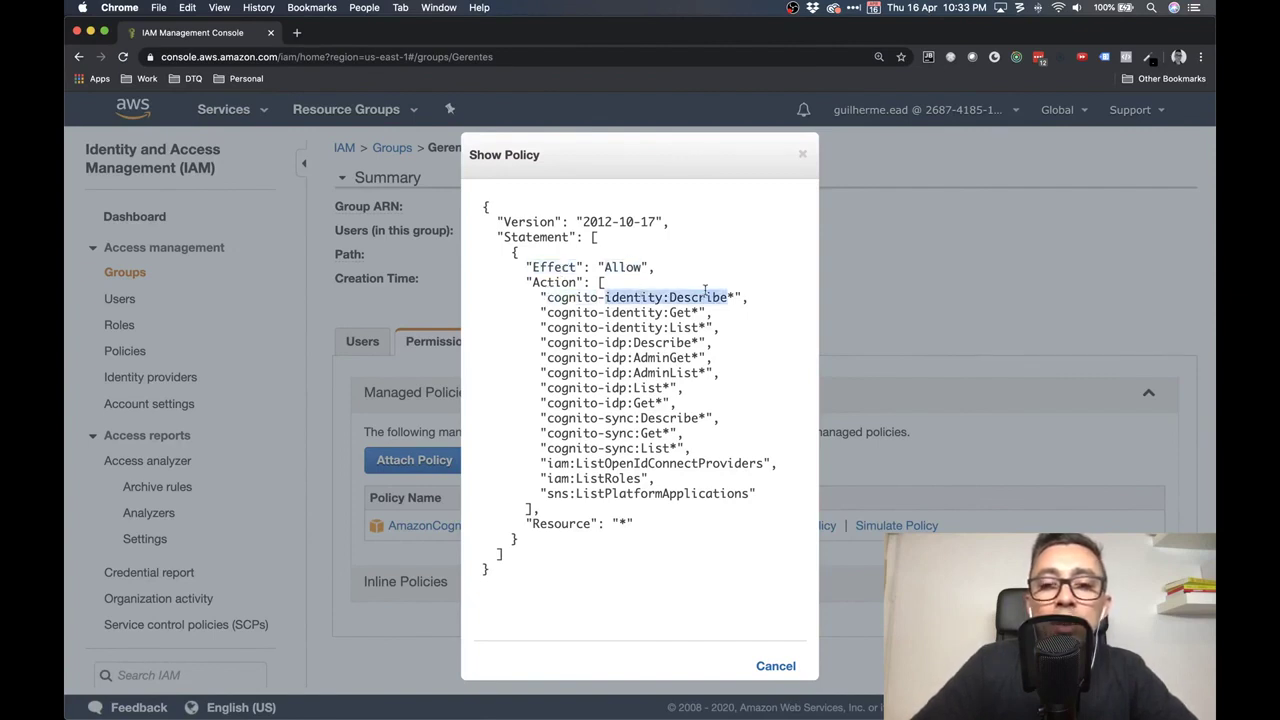
click(672, 297)
- Examine the cognito-identity Describe/Get, cognito-sync and Resource wildcard lines, then close the policy view
drag(660, 297, 541, 297)
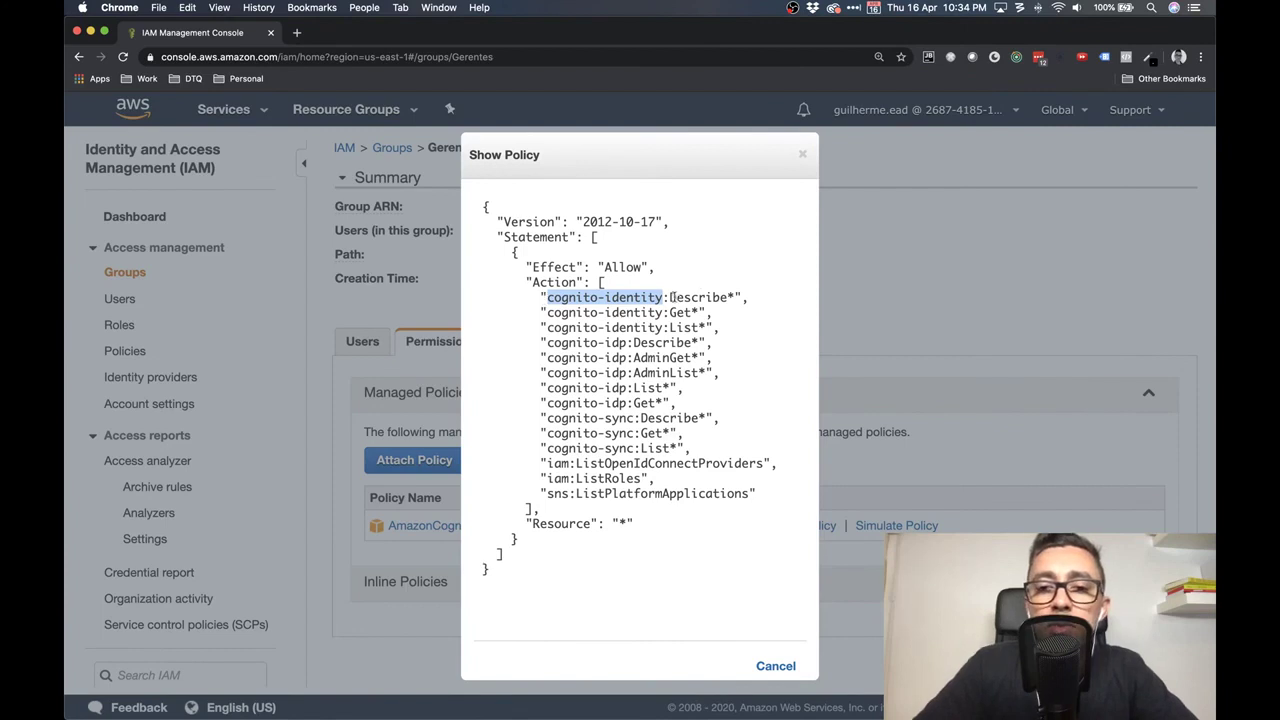
drag(669, 297, 724, 297)
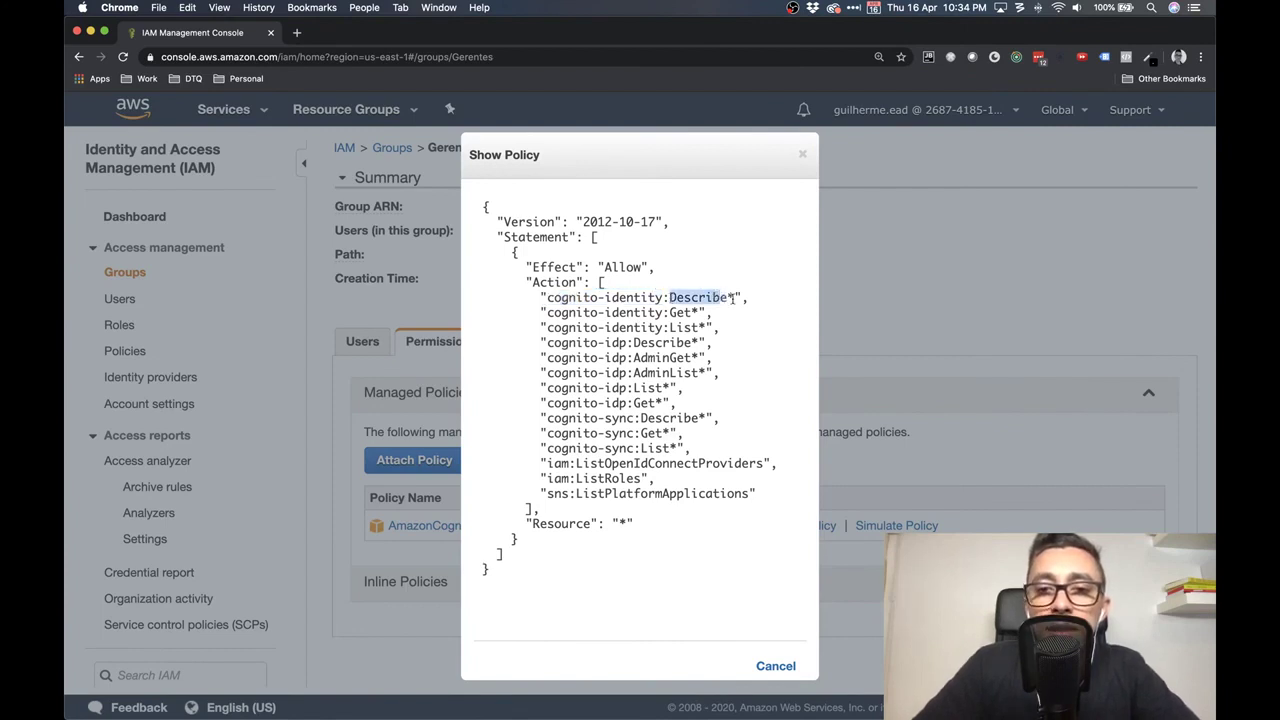
double_click(680, 313)
click(681, 320)
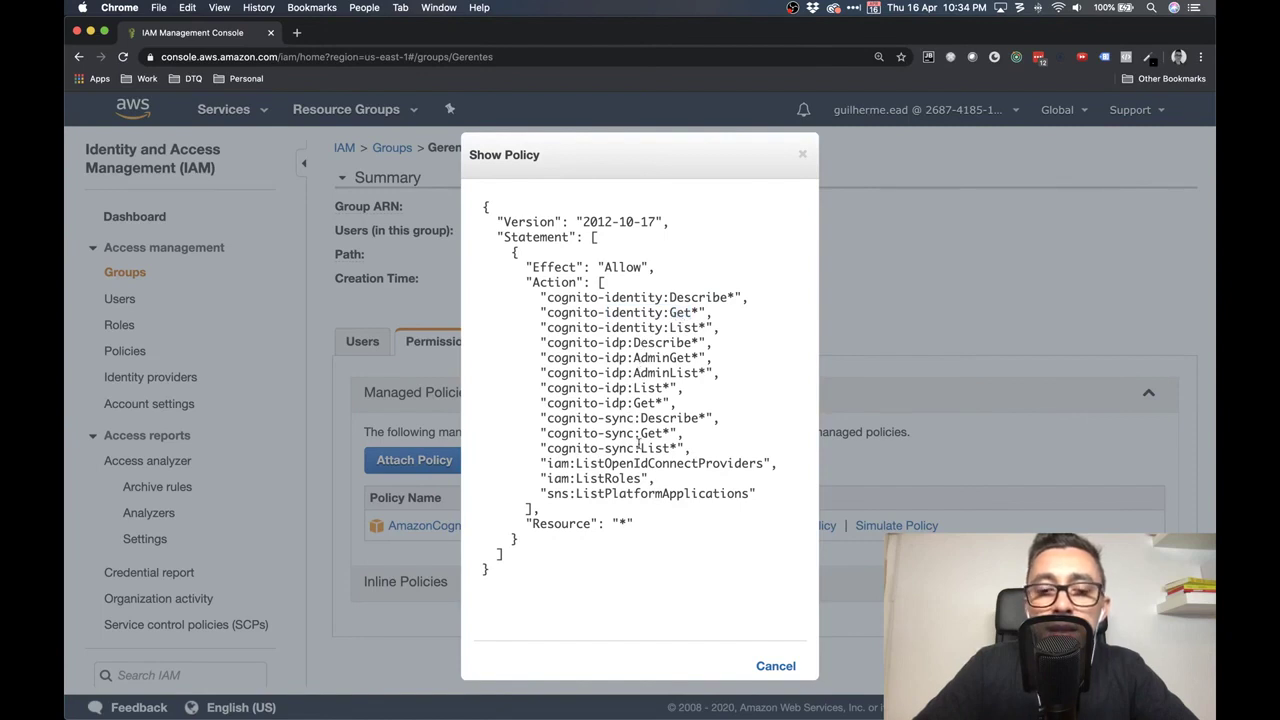
drag(634, 450, 574, 451)
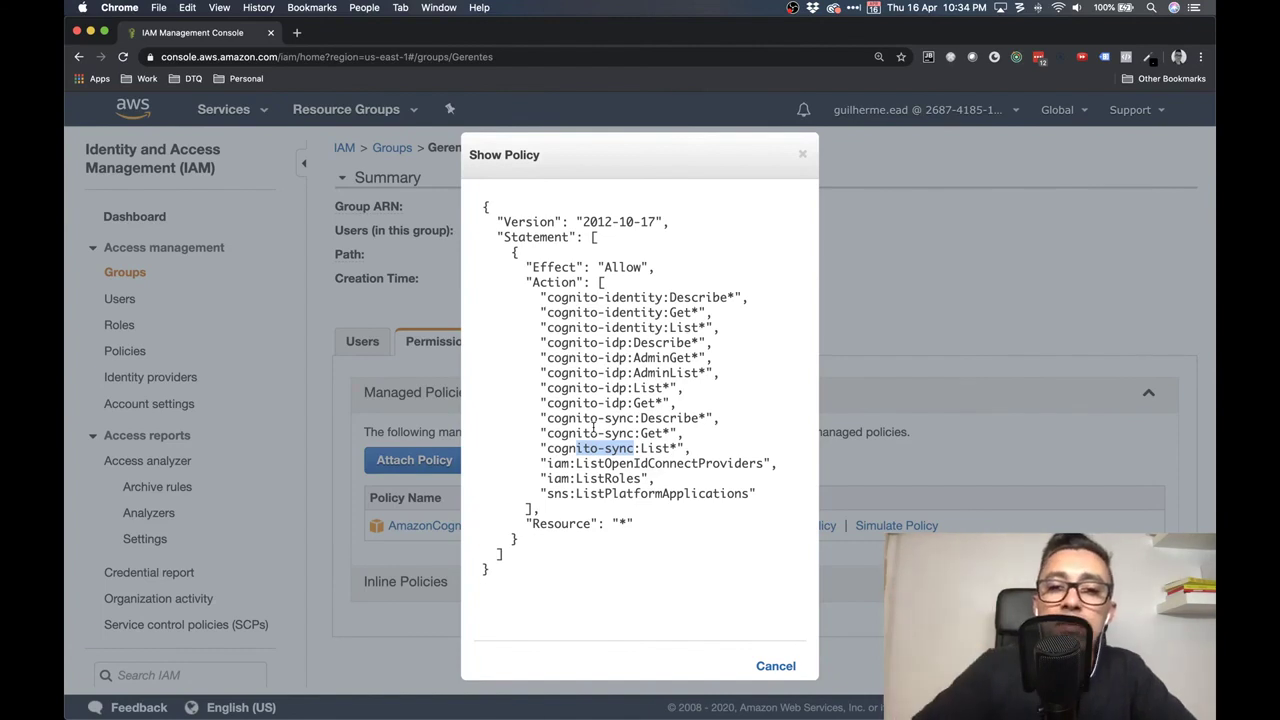
click(606, 483)
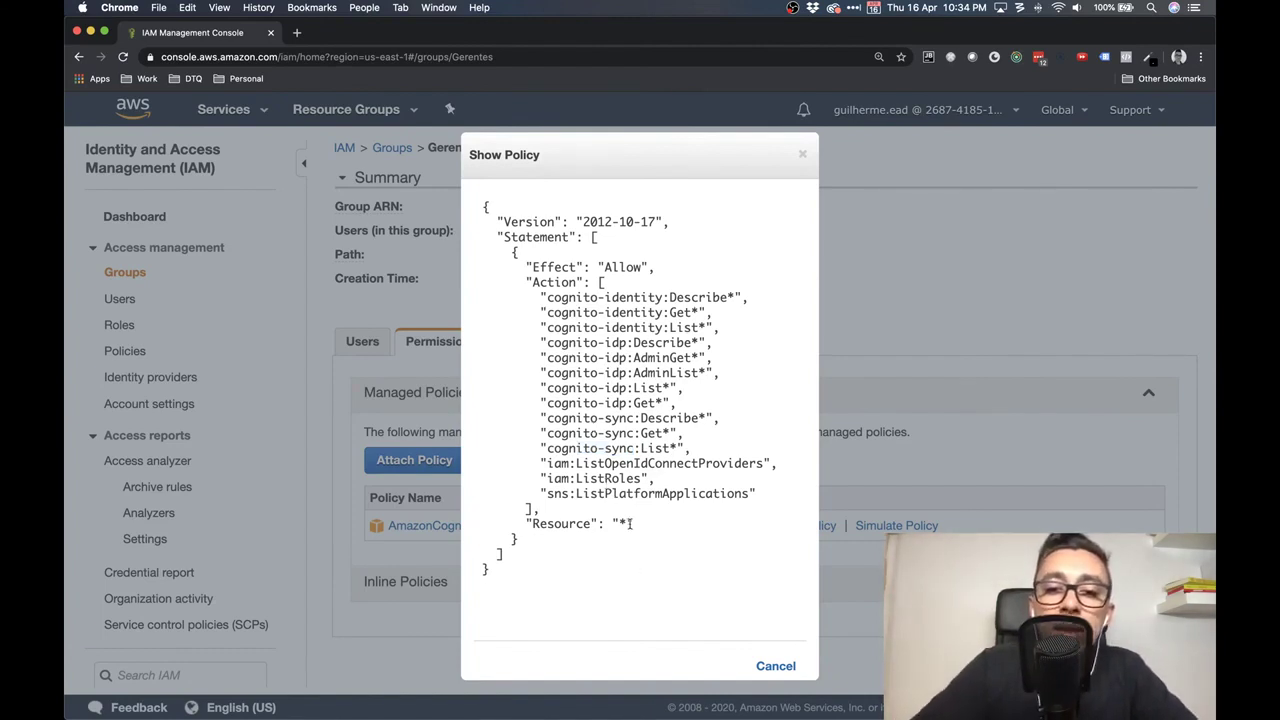
drag(630, 523, 535, 524)
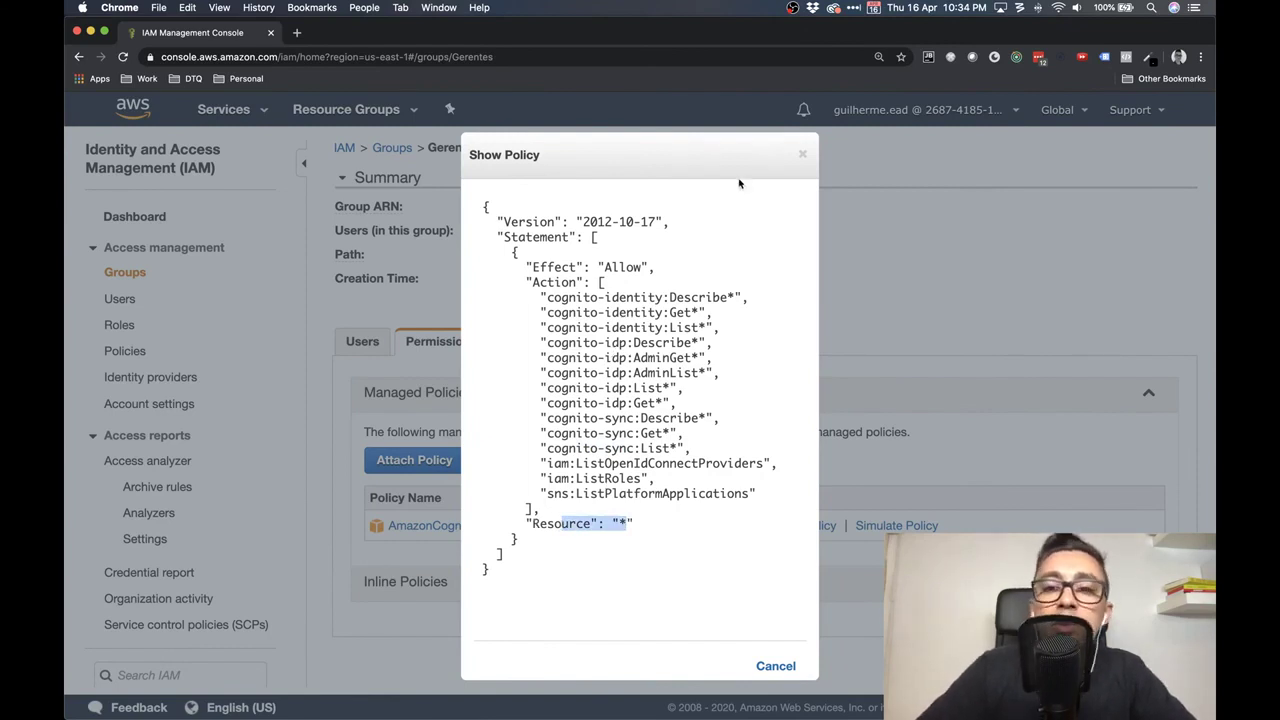
click(801, 154)
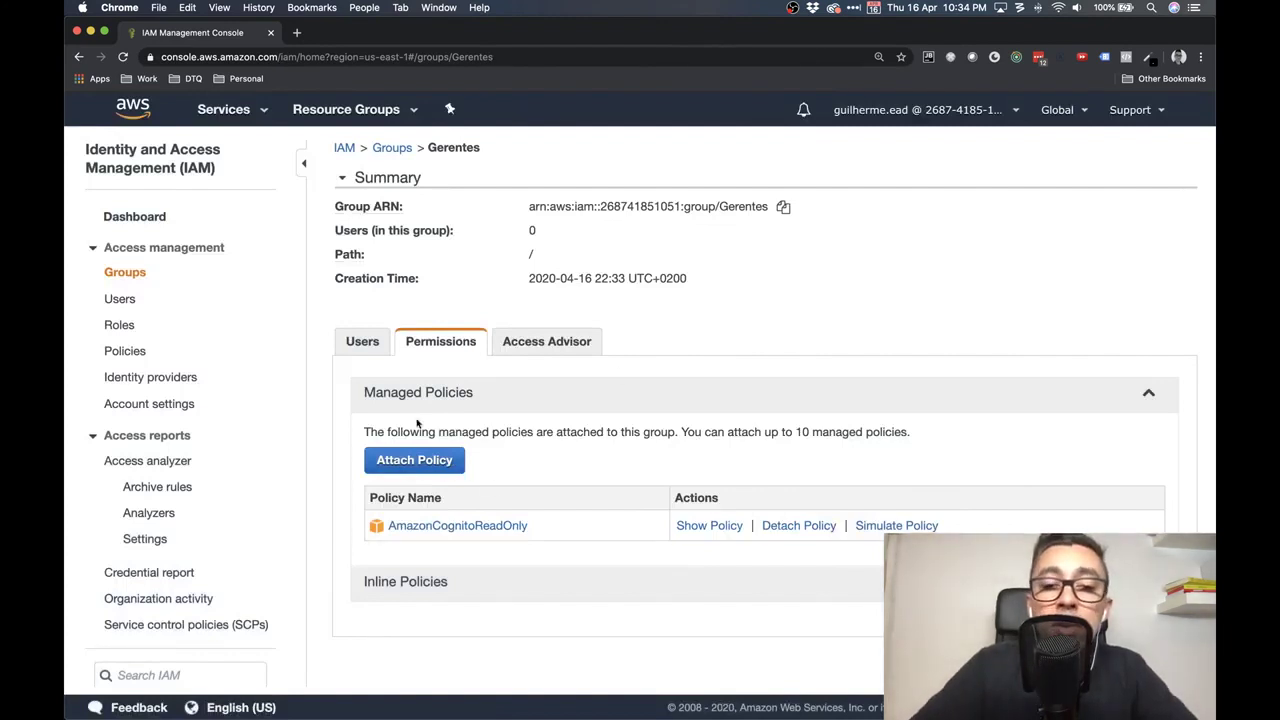
- Attach AWSXrayWriteOnlyAccess to Gerentes, found by filtering policies for 'write'
click(416, 462)
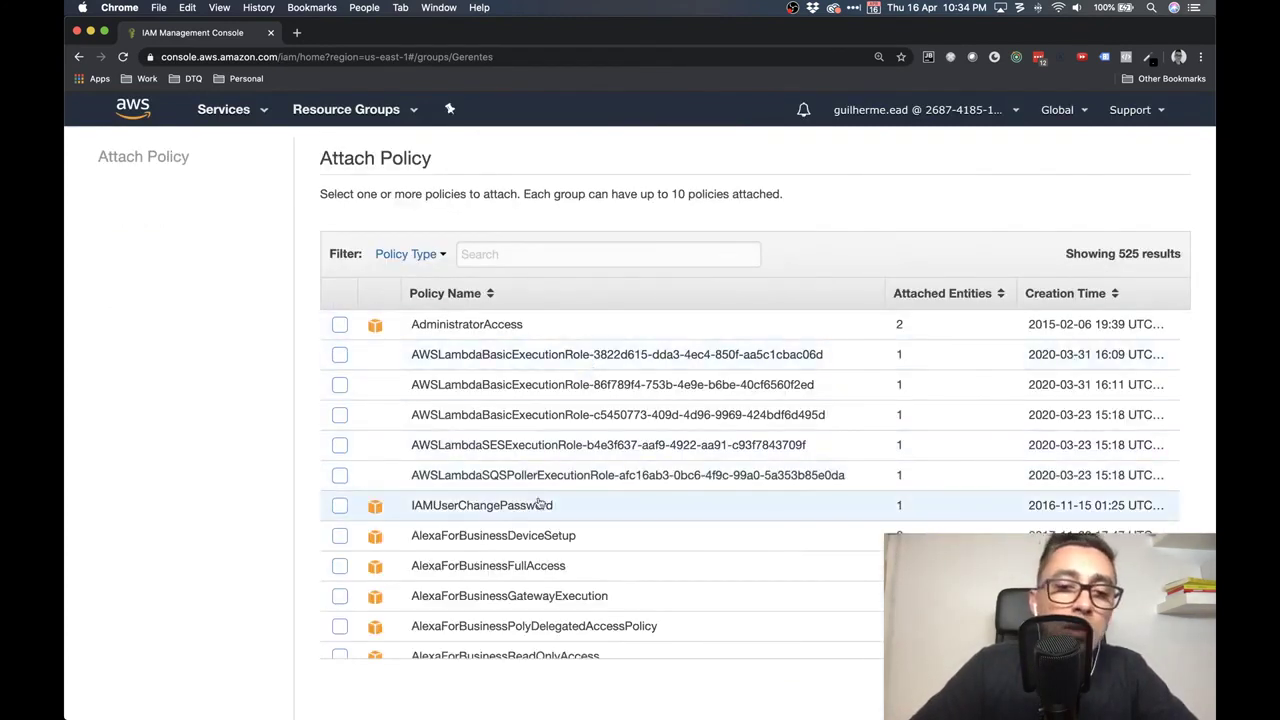
click(587, 254)
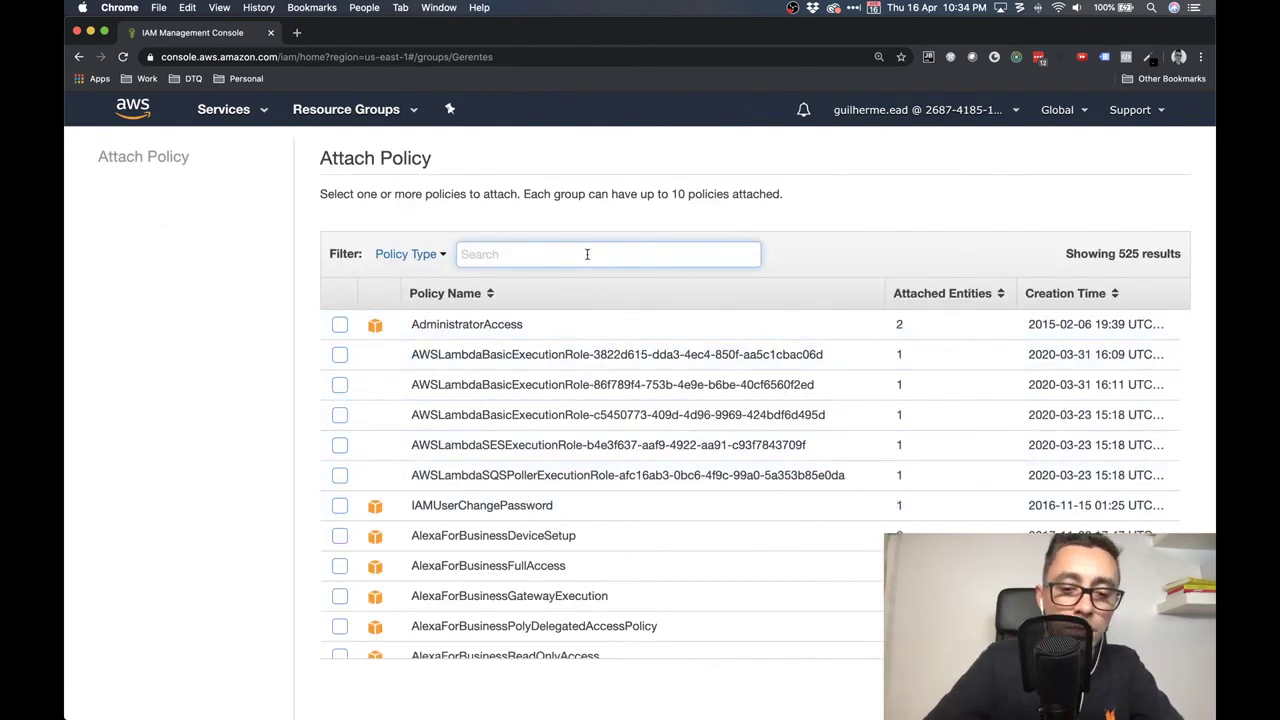
text(write)
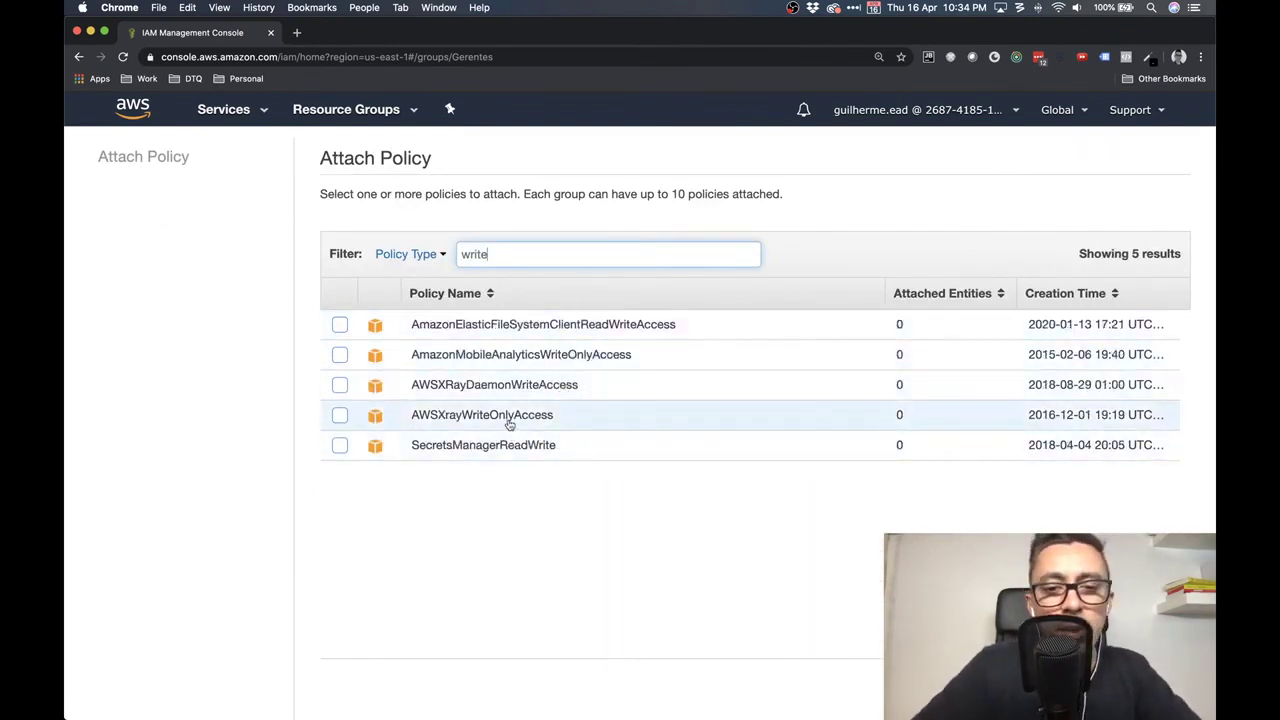
click(899, 487)
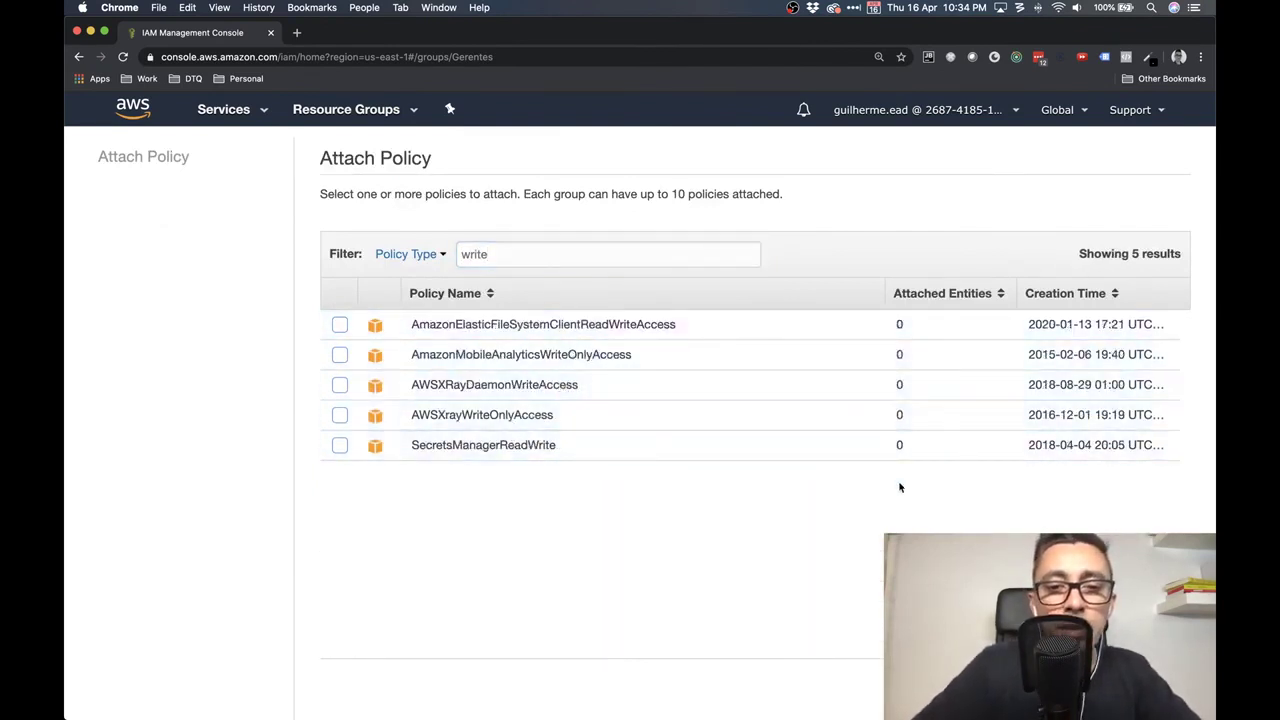
click(340, 415)
click(1140, 688)
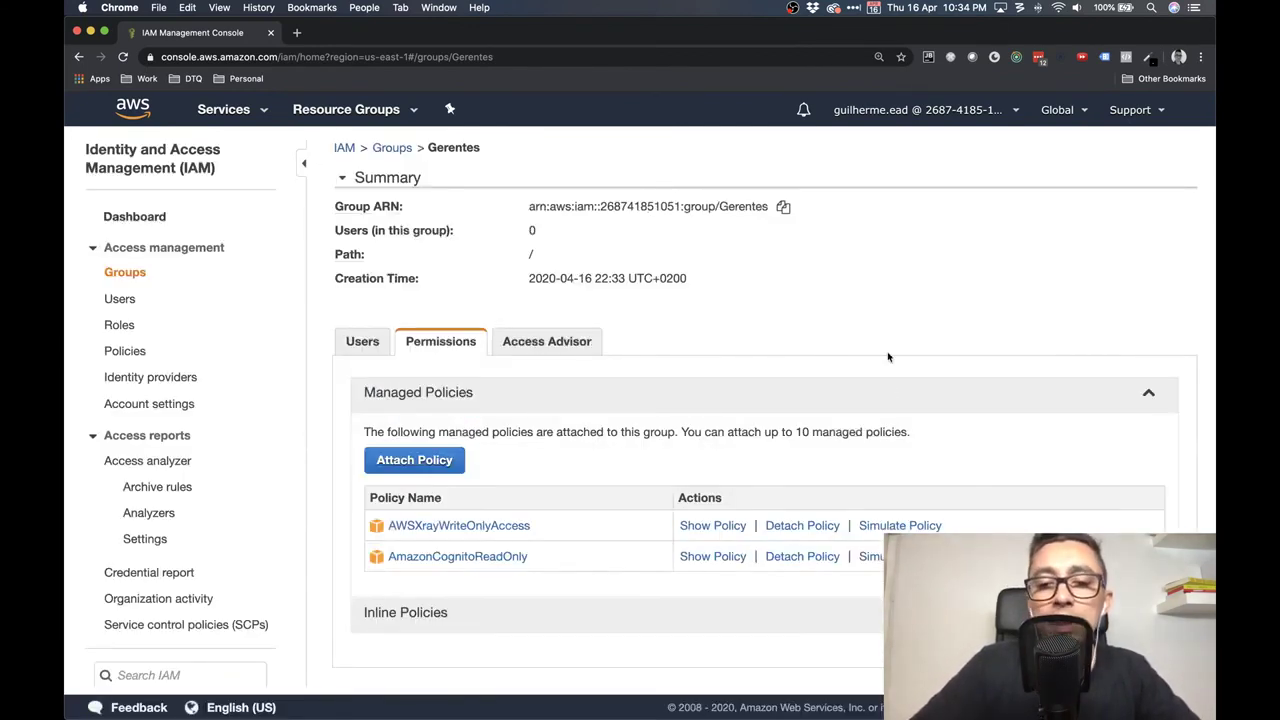
- Review the xray:PutTraceSegments and xray:PutTelemetryRecords actions in its policy JSON, then close it
click(714, 526)
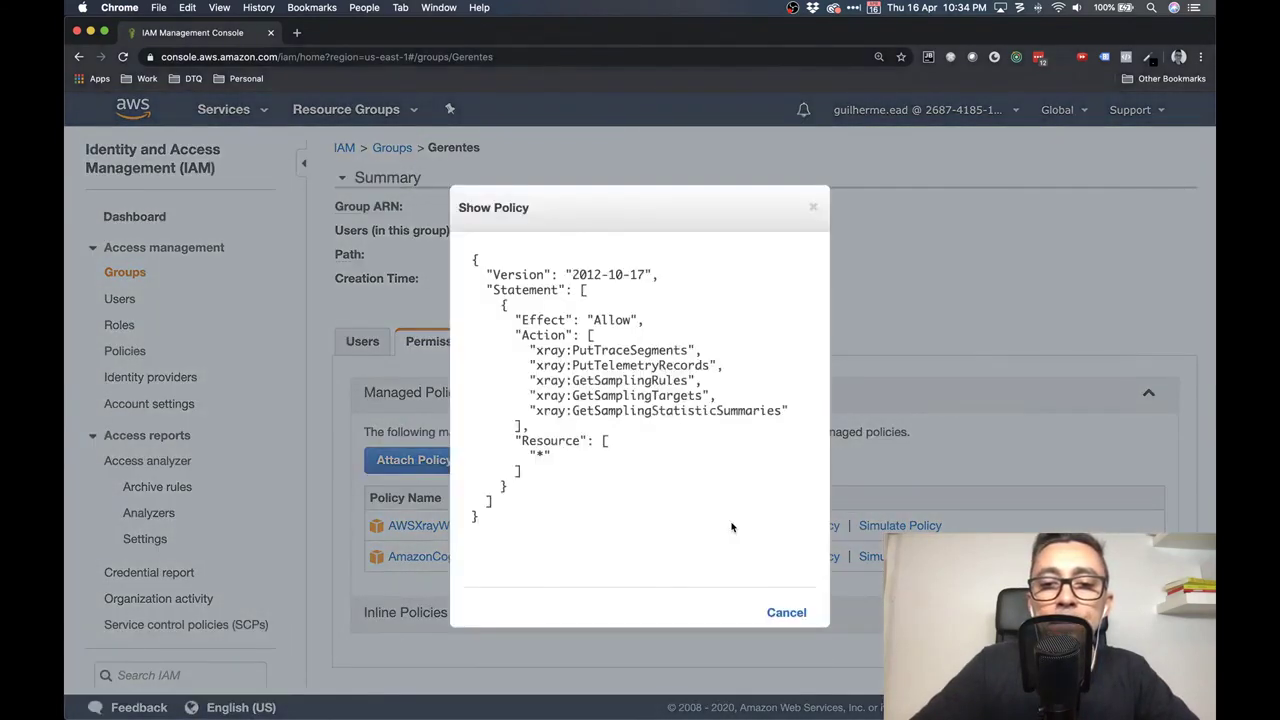
double_click(541, 350)
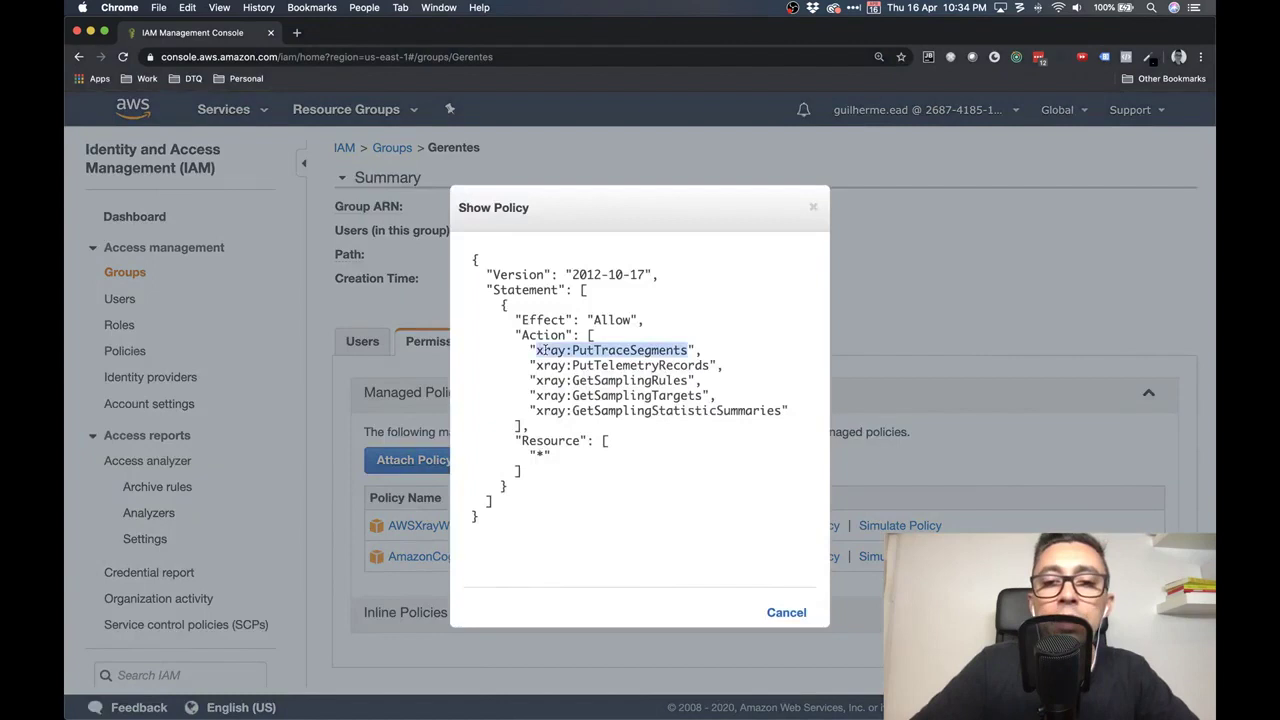
double_click(611, 366)
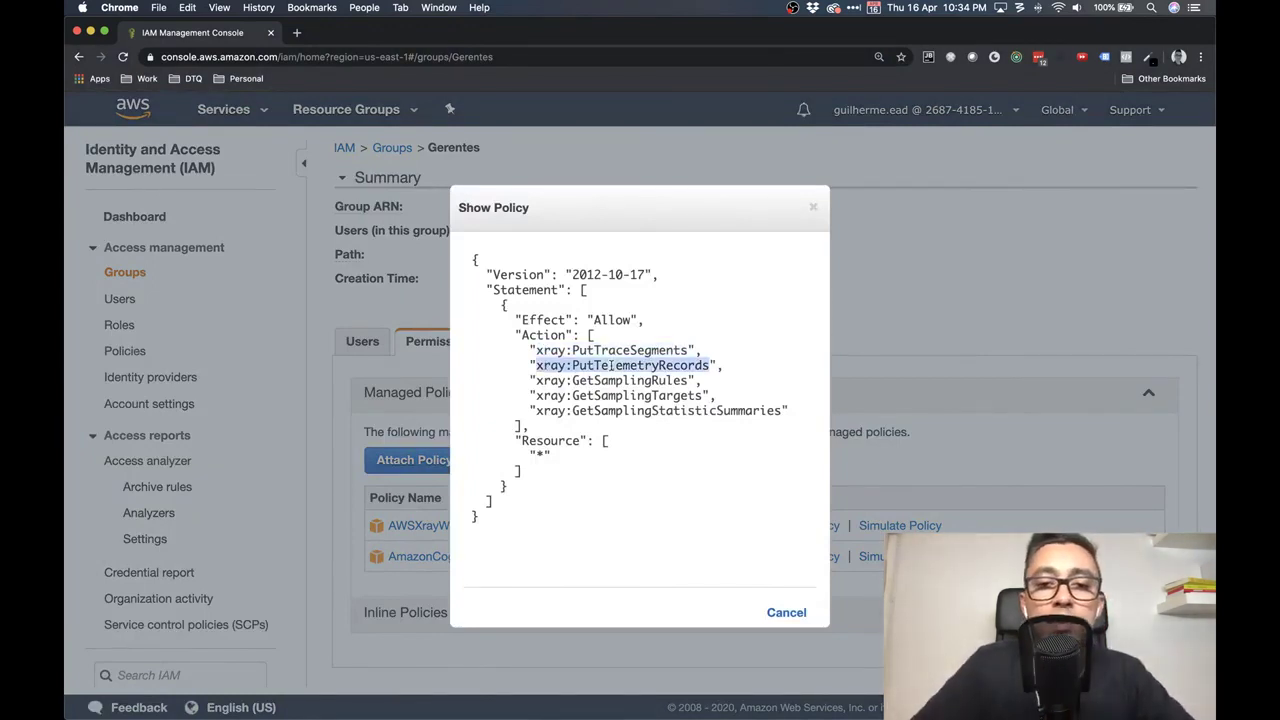
click(631, 313)
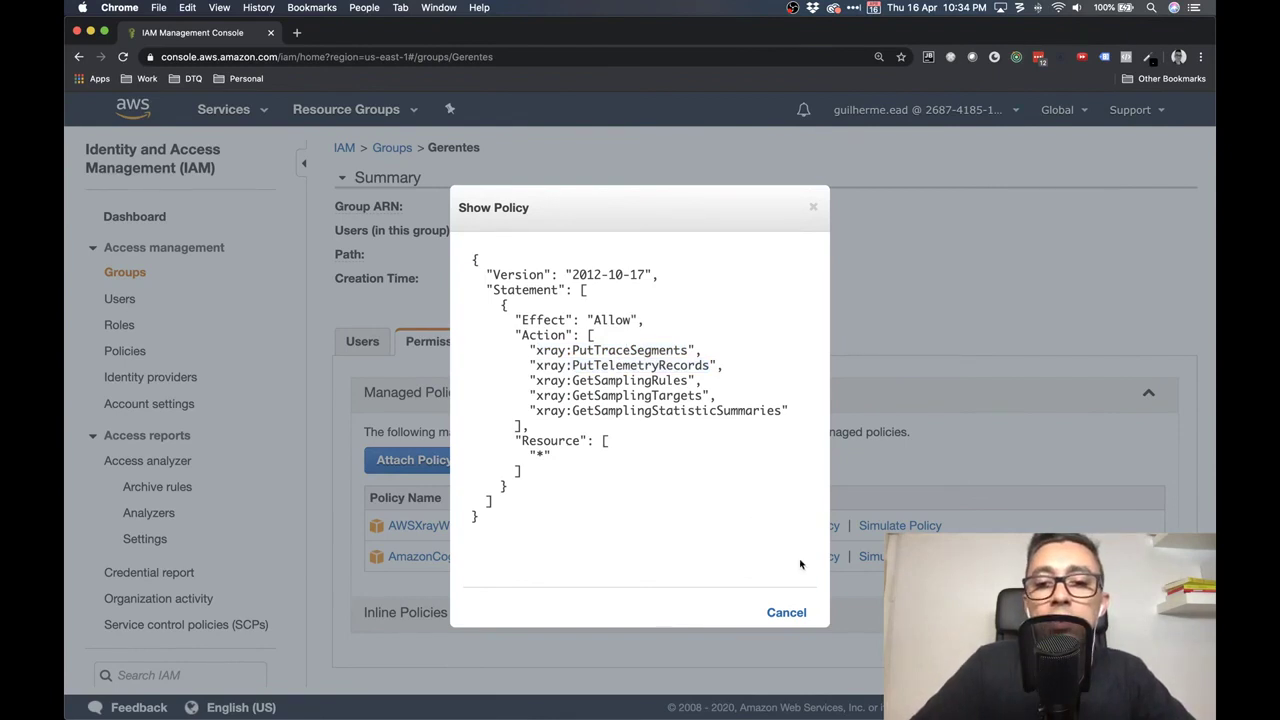
click(789, 612)
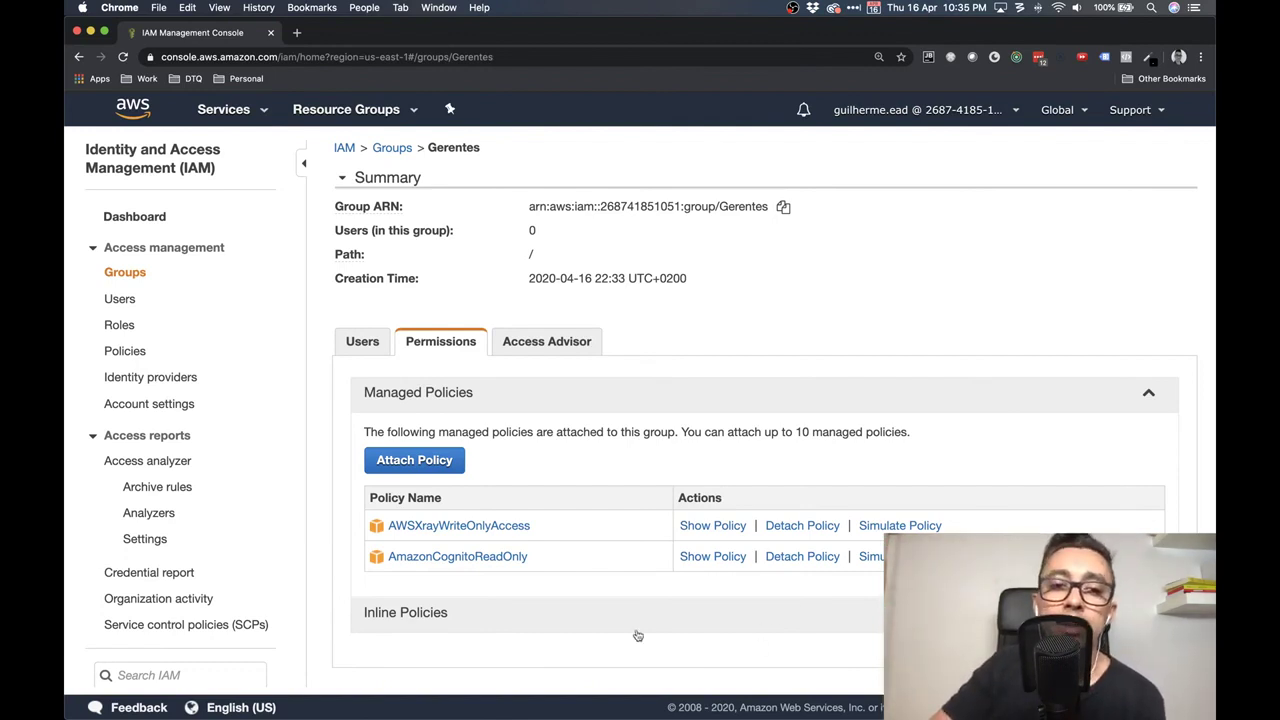
- Select all three IAM users and add them to Gerentes, confirming the group shows 3 users
click(363, 344)
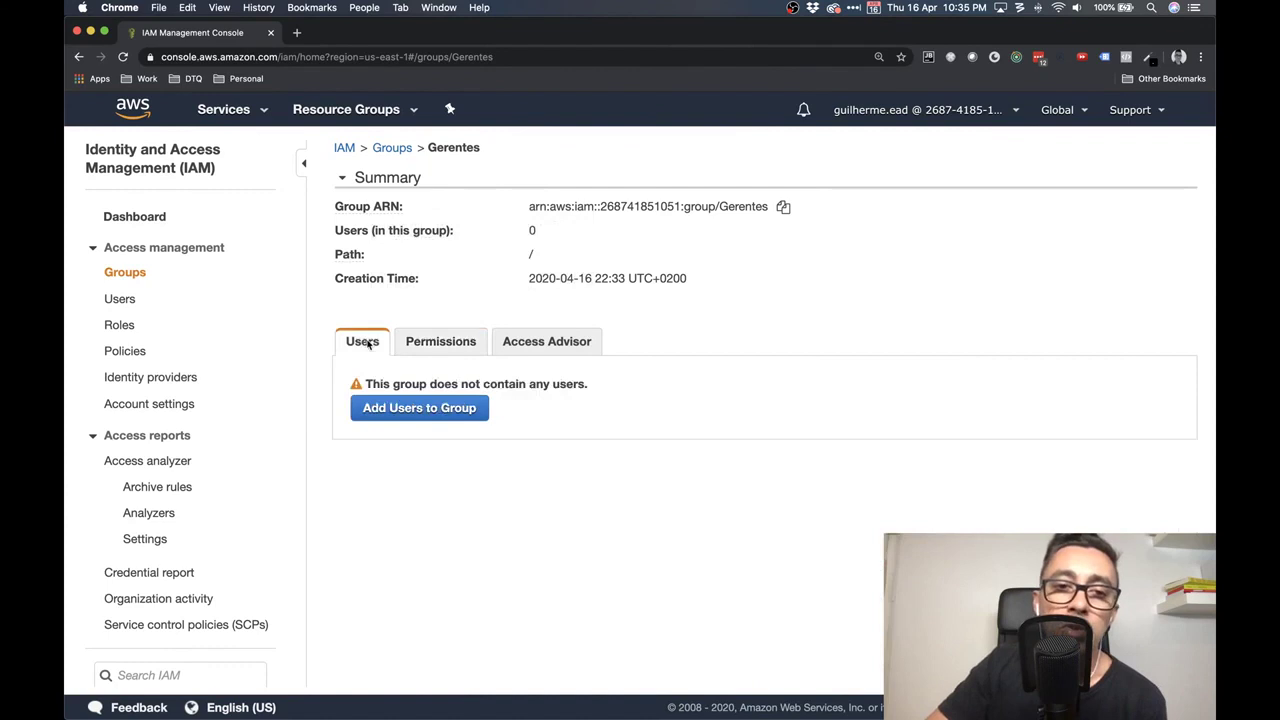
click(404, 418)
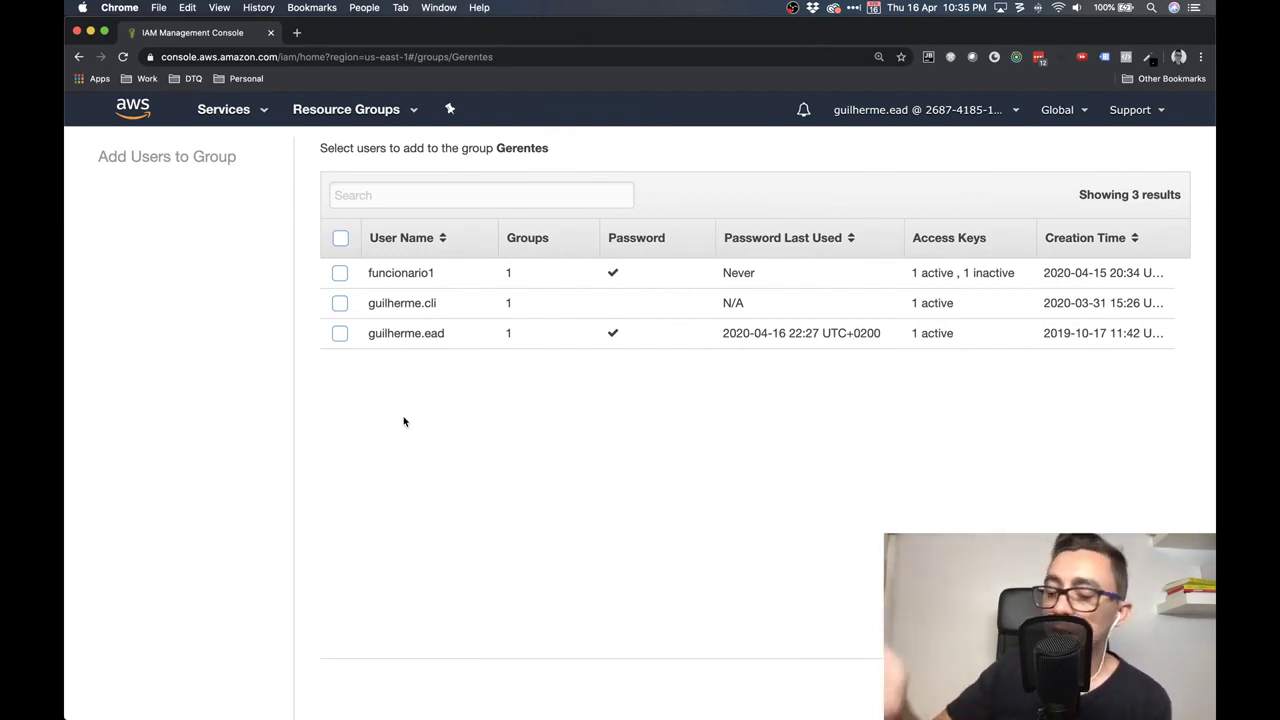
click(340, 303)
click(340, 273)
click(340, 238)
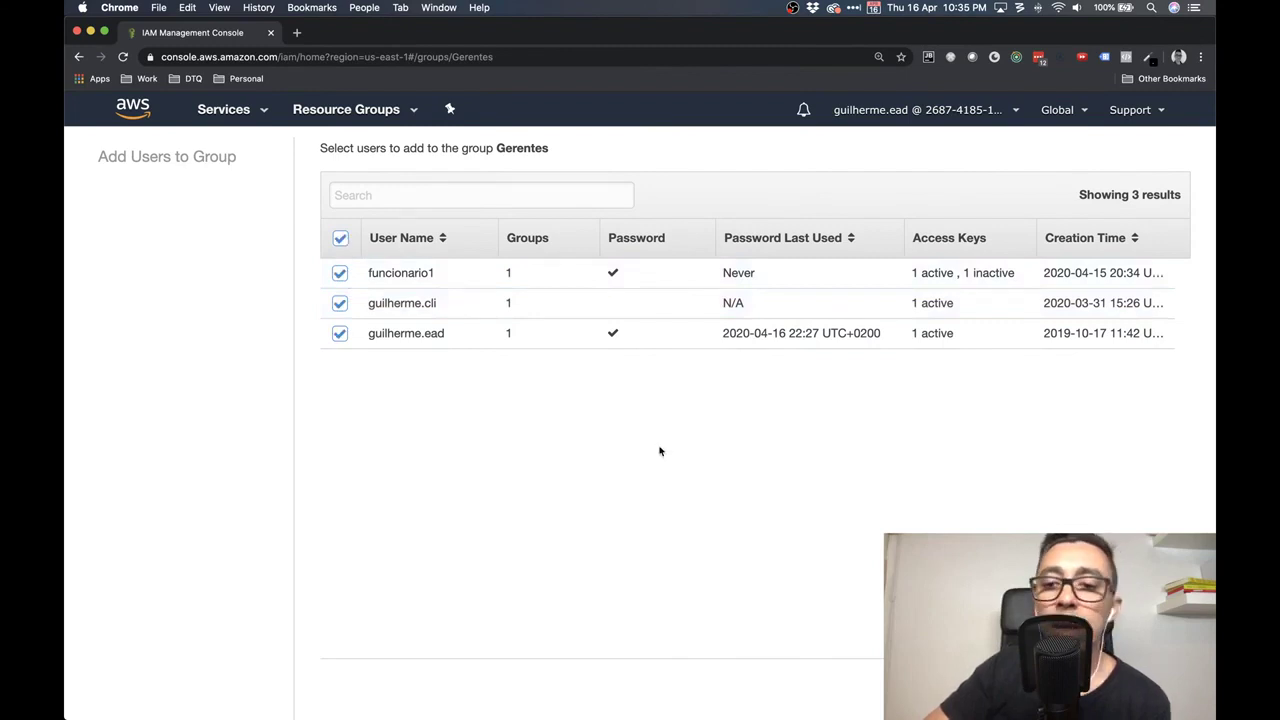
click(1140, 690)
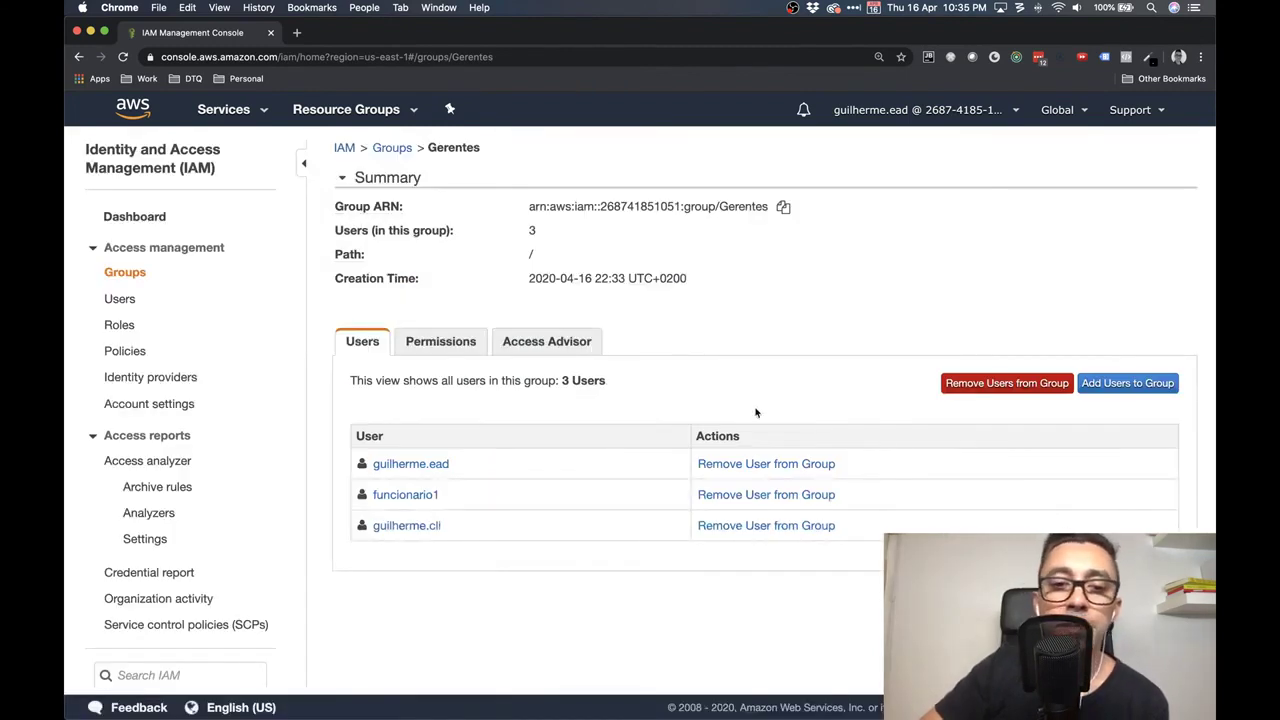
double_click(589, 380)
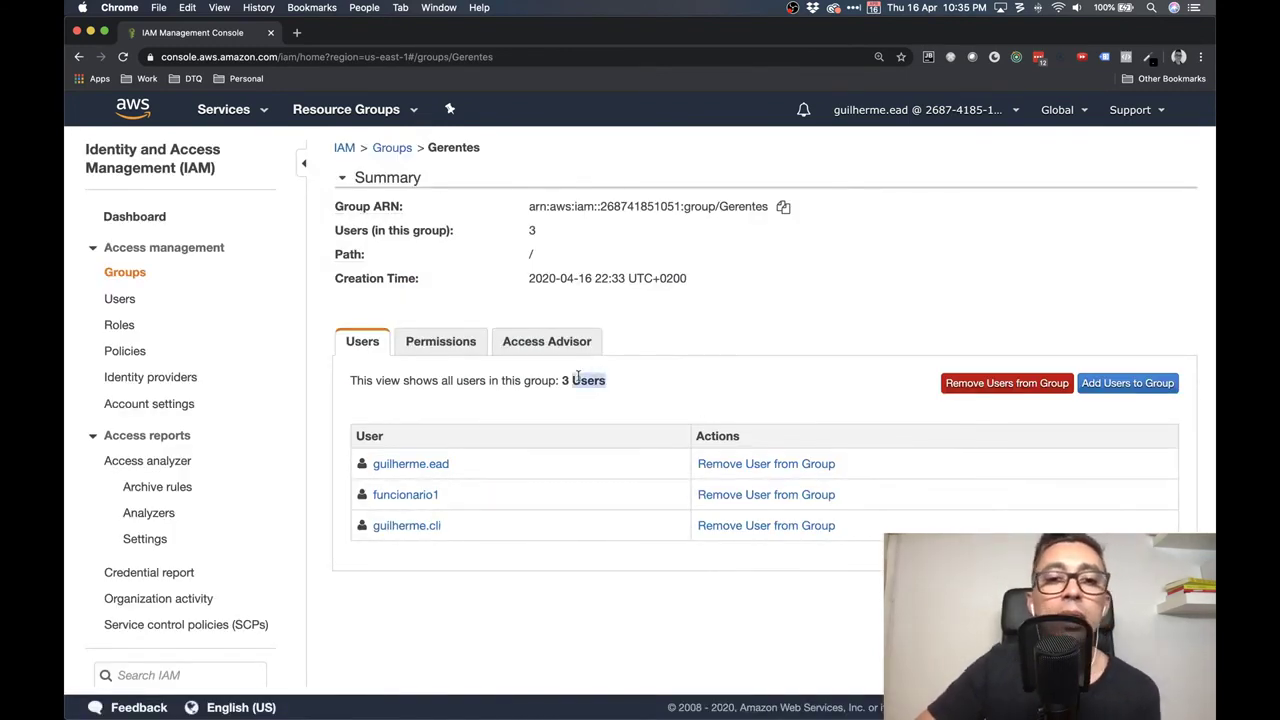
- Go from the IAM Users list to the Roles list and scroll through the account's roles
click(136, 302)
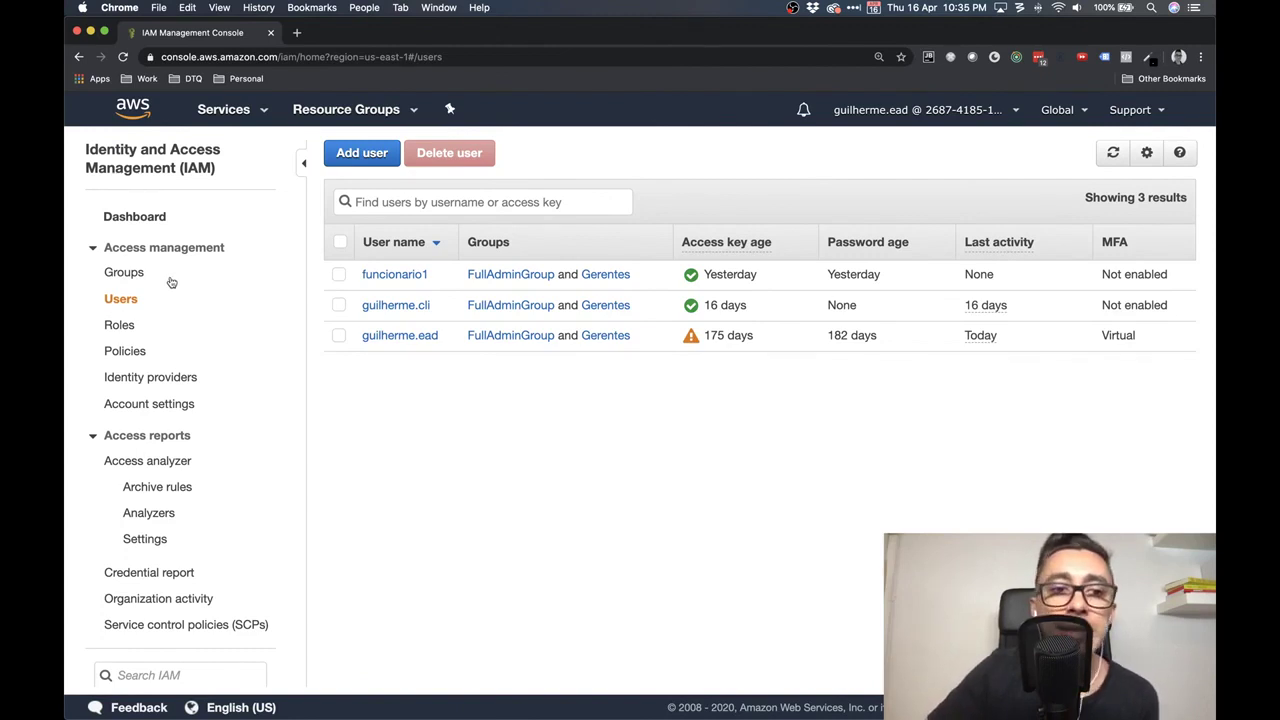
click(124, 330)
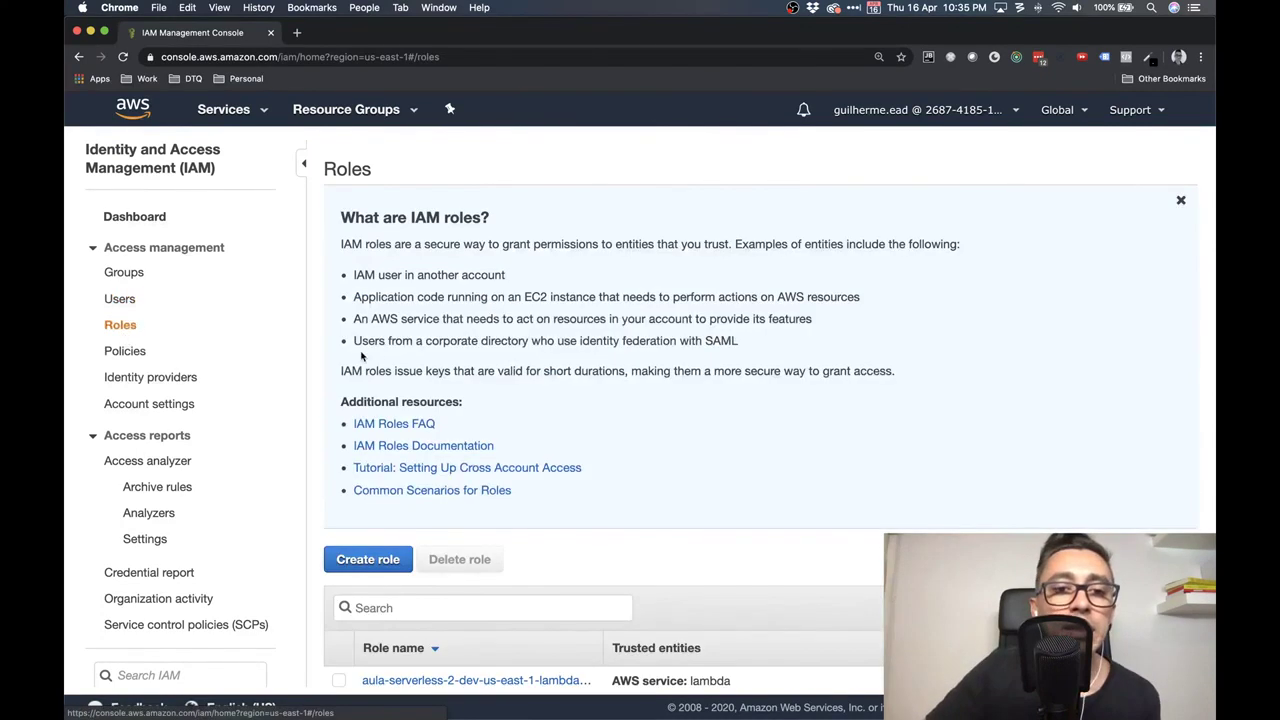
scroll(600, 420, down, 5)
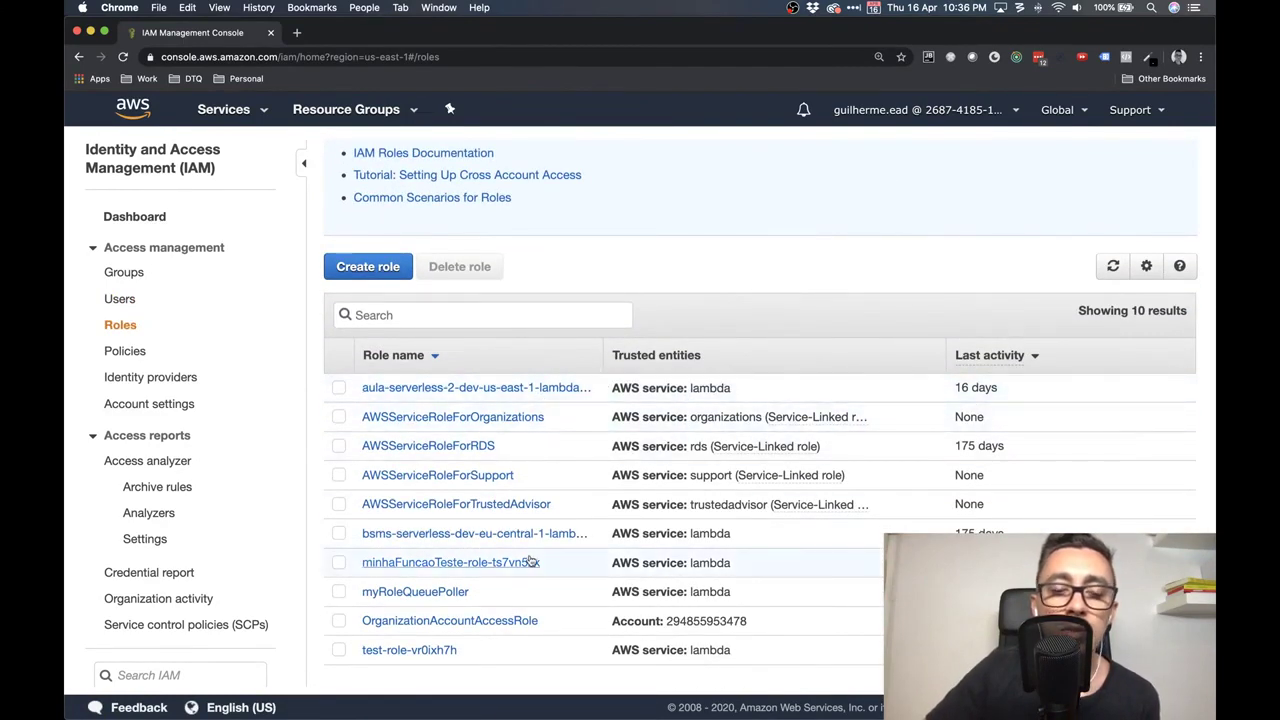
scroll(540, 590, down, 2)
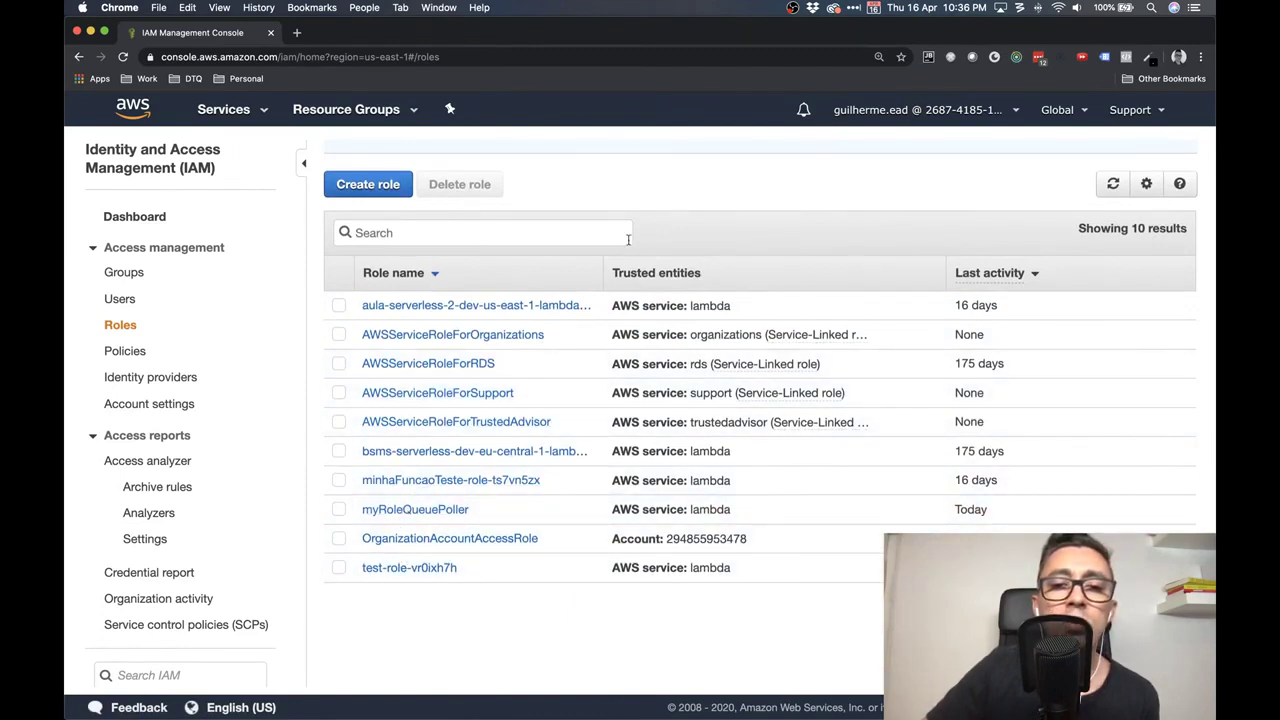
scroll(628, 239, up, 2)
- Start a new role trusted by AWS service with the EC2 use case, advancing to permissions
click(376, 265)
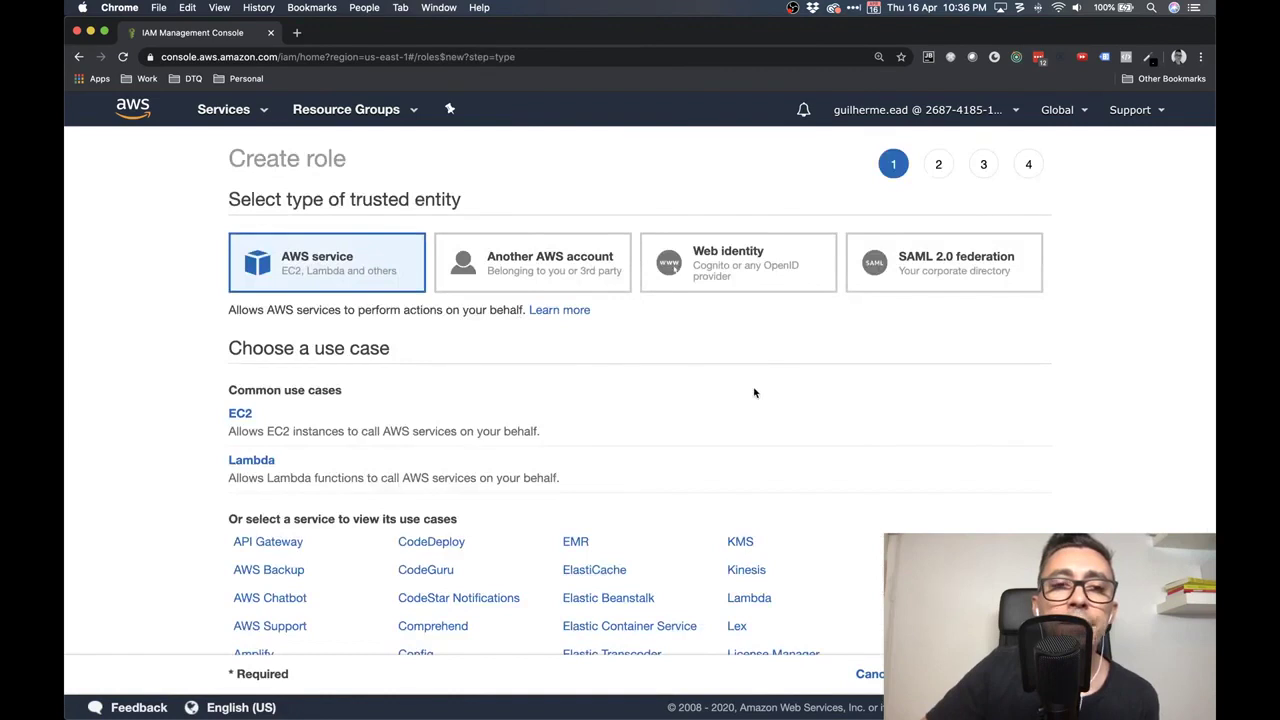
scroll(755, 392, down, 2)
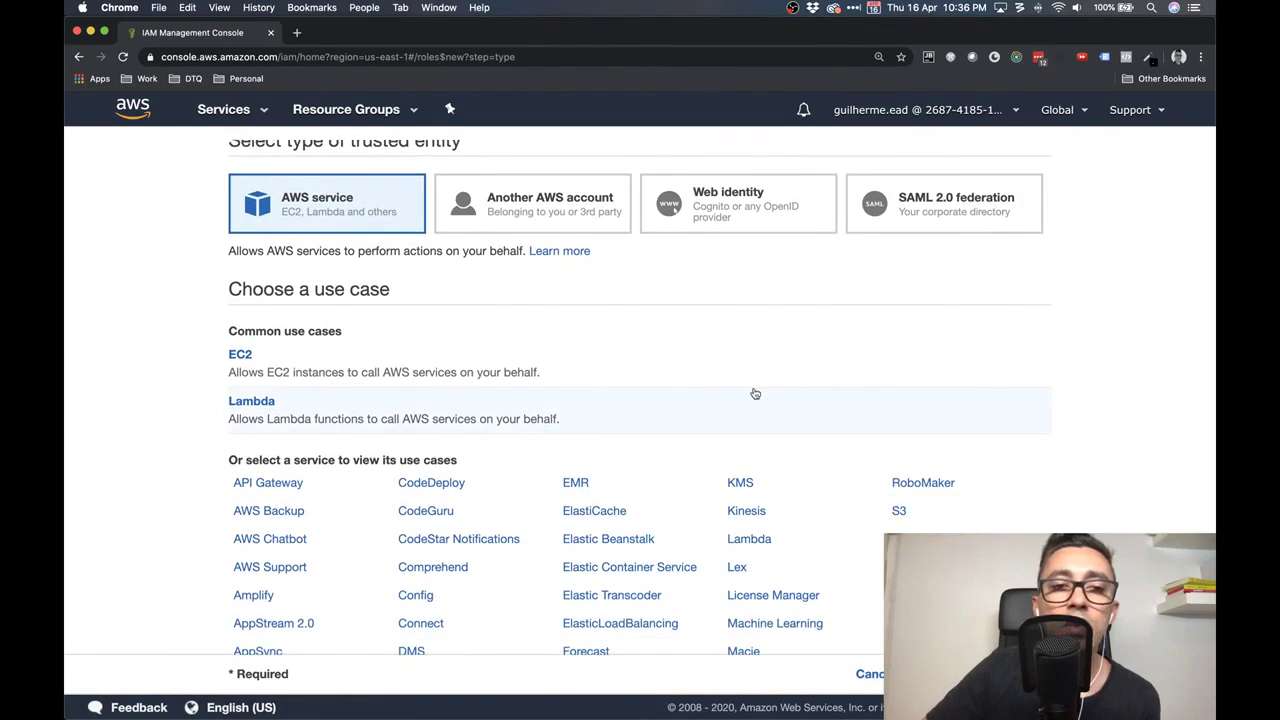
scroll(757, 451, up, 2)
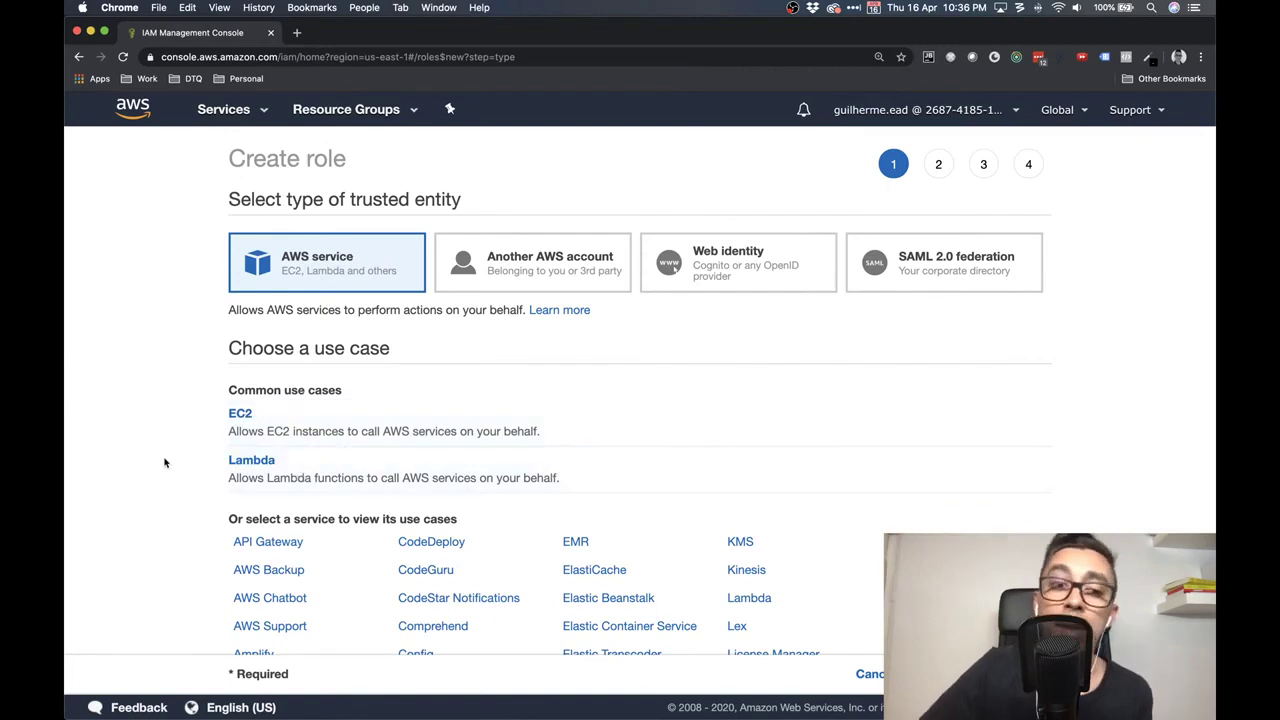
scroll(165, 468, down, 1)
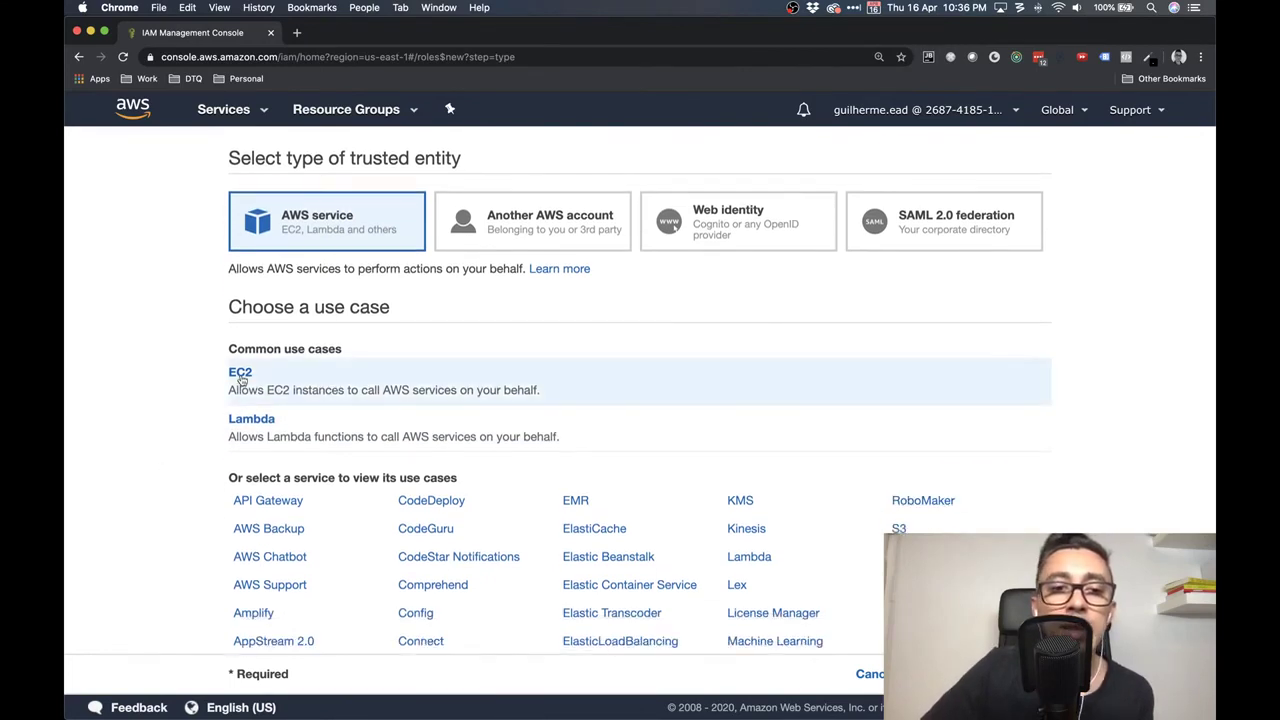
scroll(374, 387, down, 5)
scroll(374, 387, up, 4)
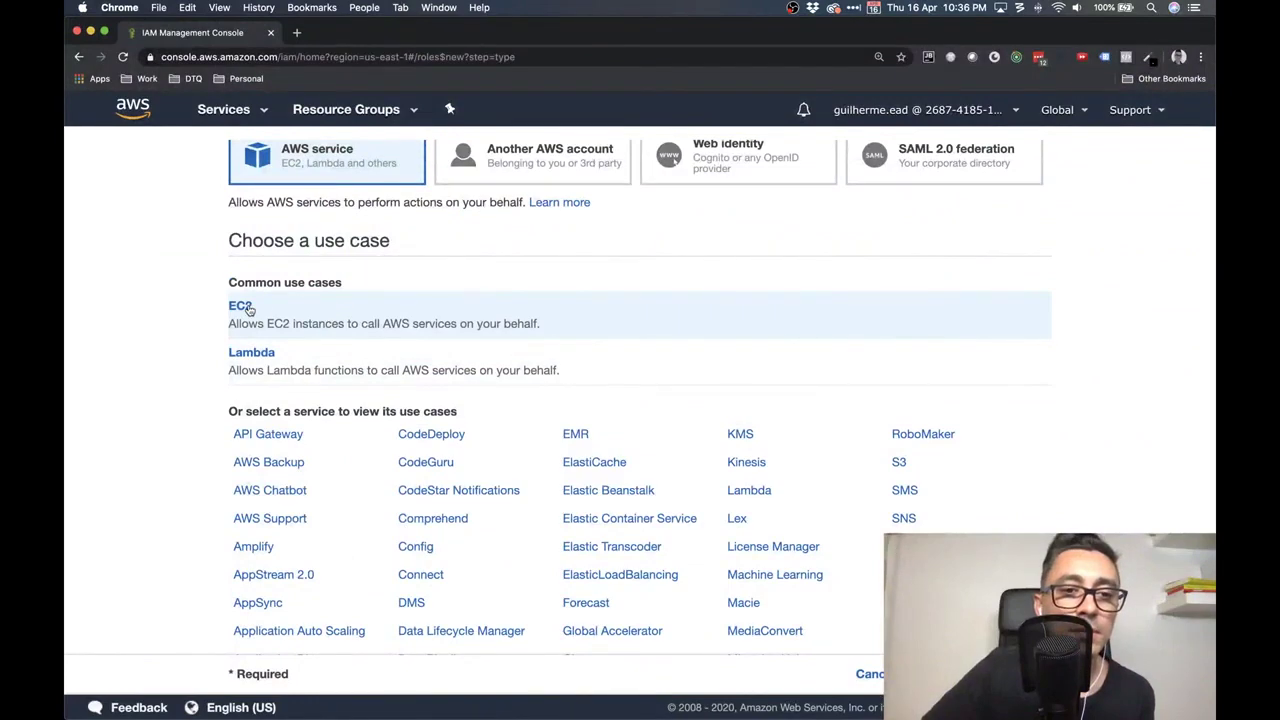
scroll(206, 371, down, 5)
scroll(205, 377, up, 6)
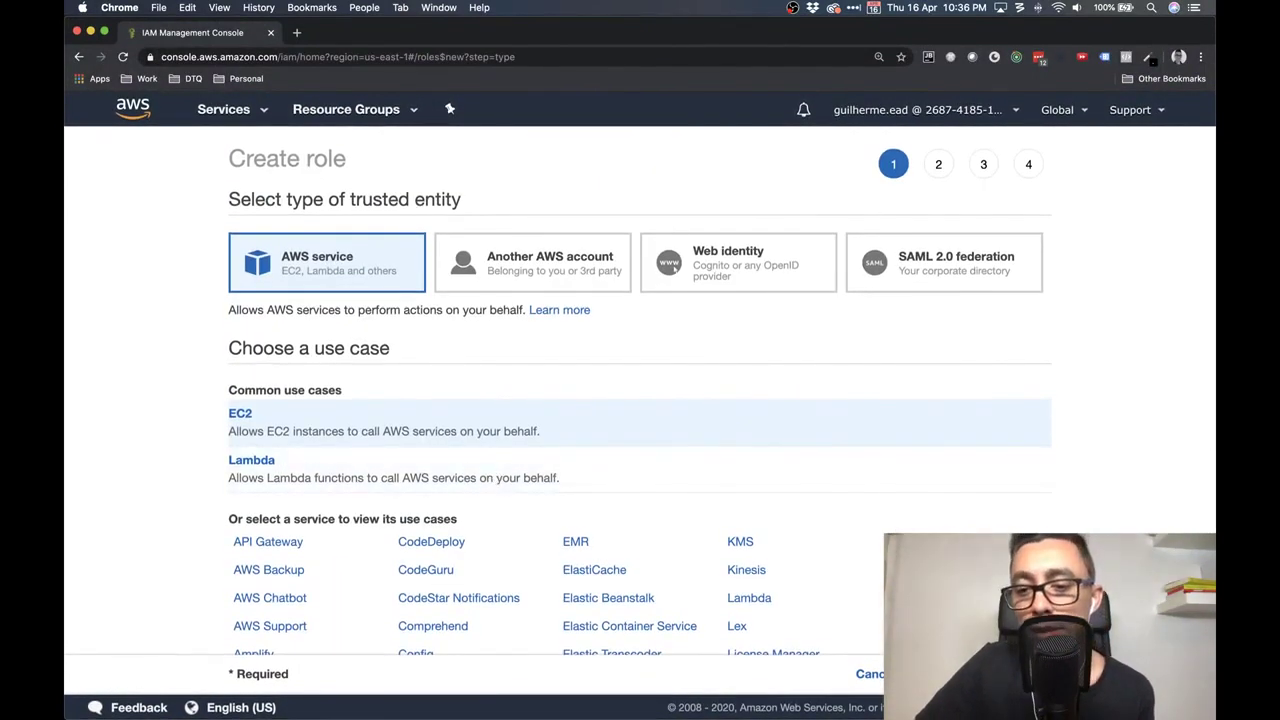
click(960, 673)
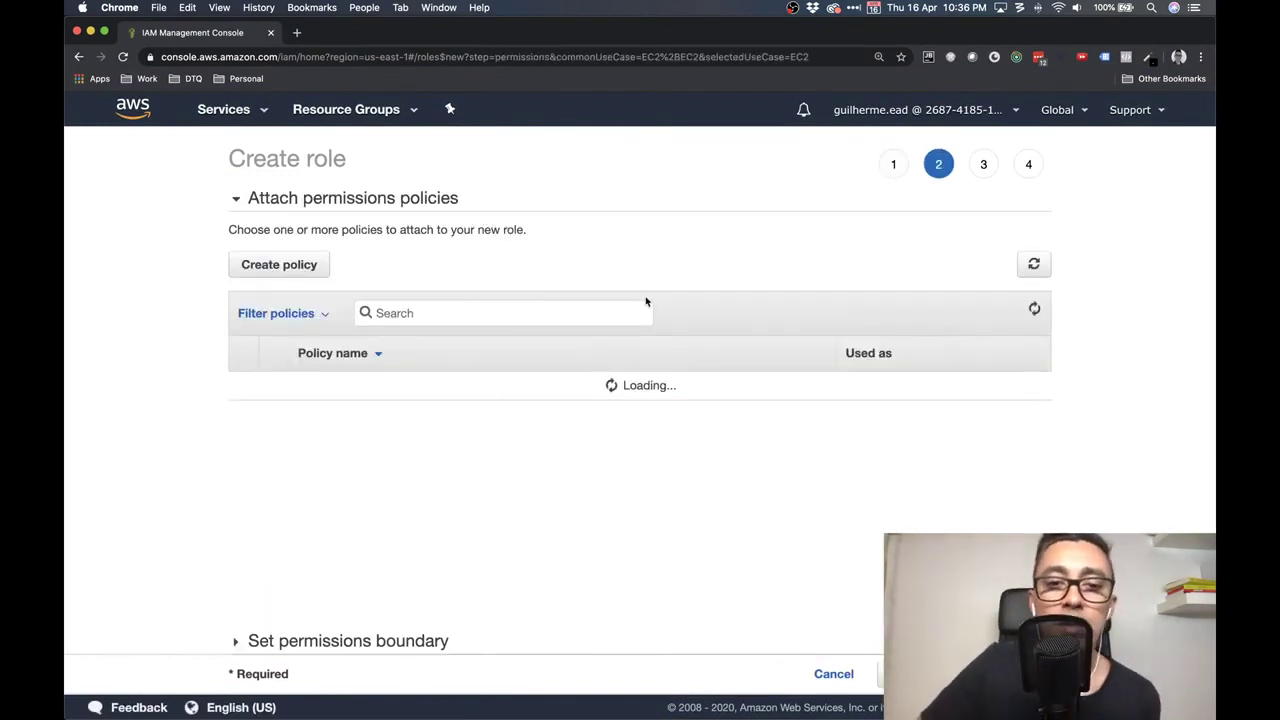
- Filter policies by 'ec2', attach AmazonEC2ReadOnlyAccess, and skip past tags to review
click(466, 317)
text(ec2)
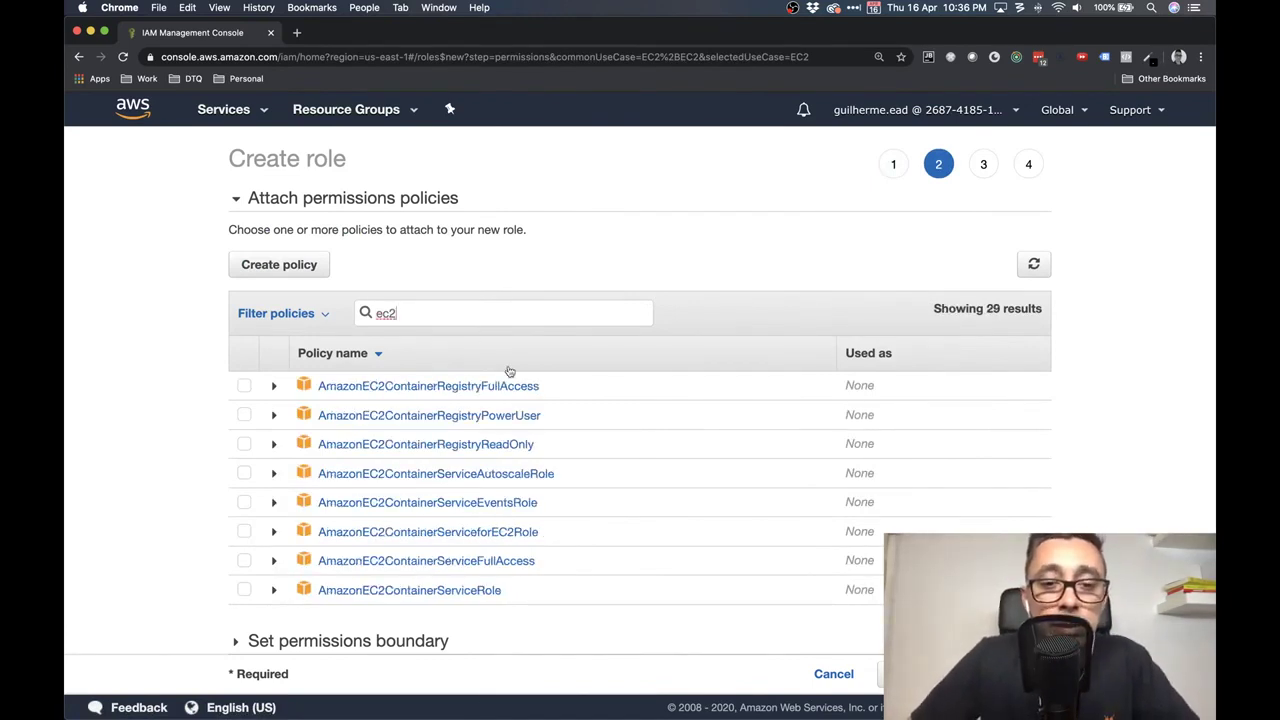
scroll(597, 481, down, 10)
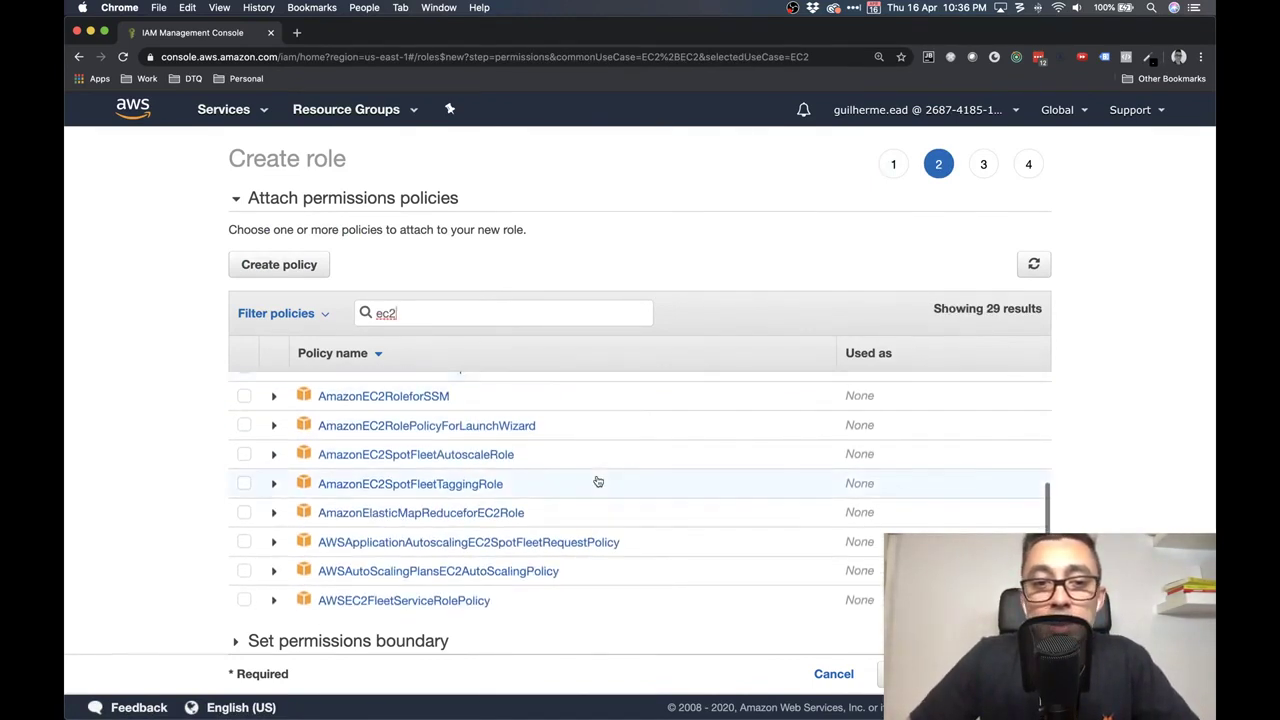
scroll(597, 481, up, 5)
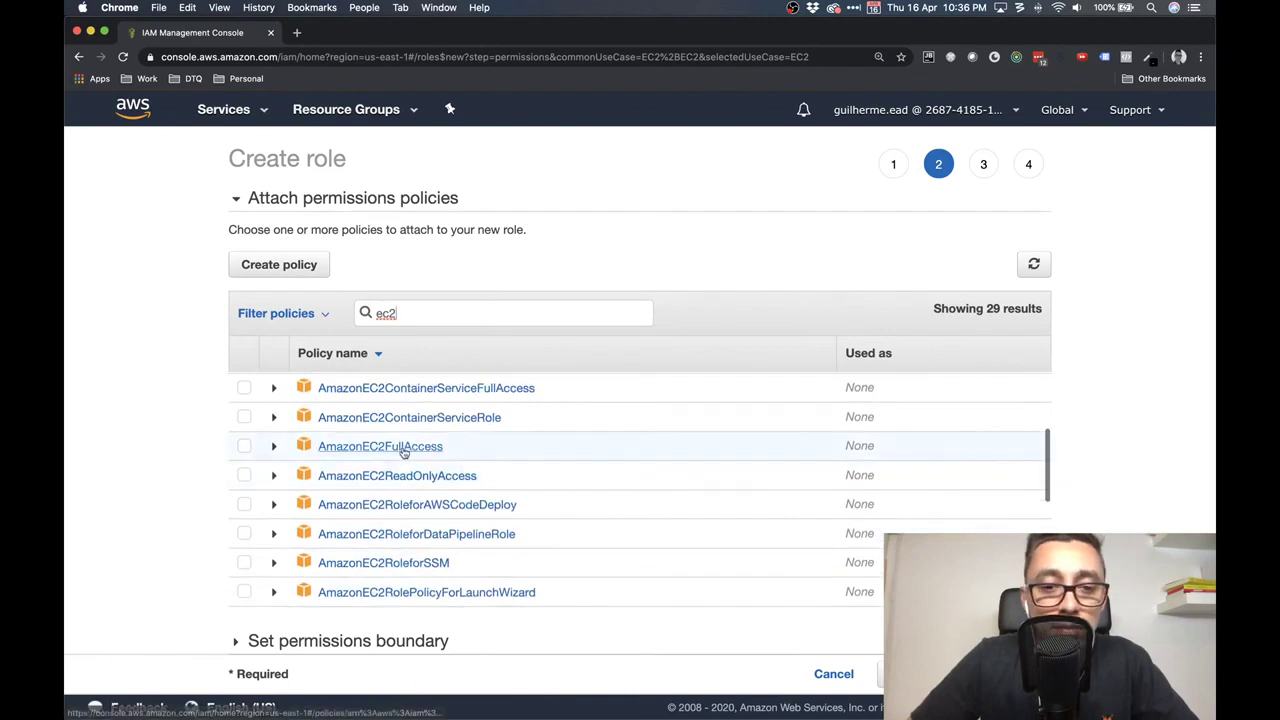
click(244, 475)
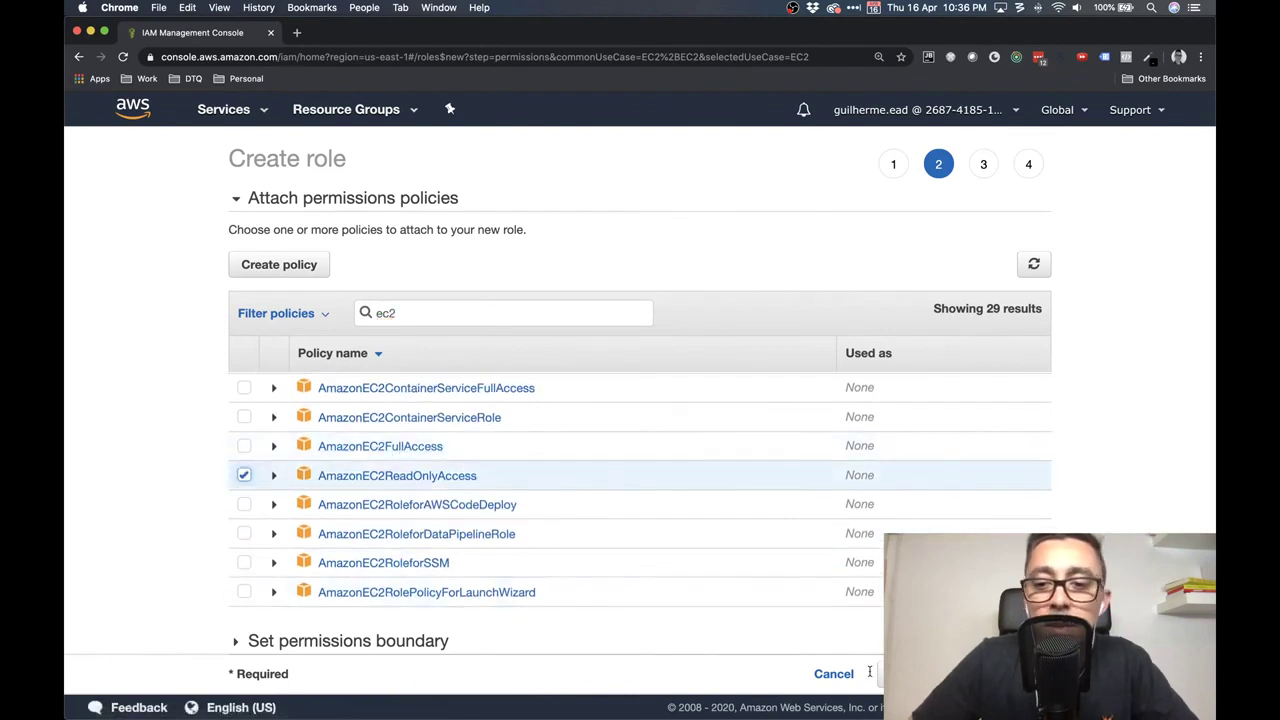
click(1000, 674)
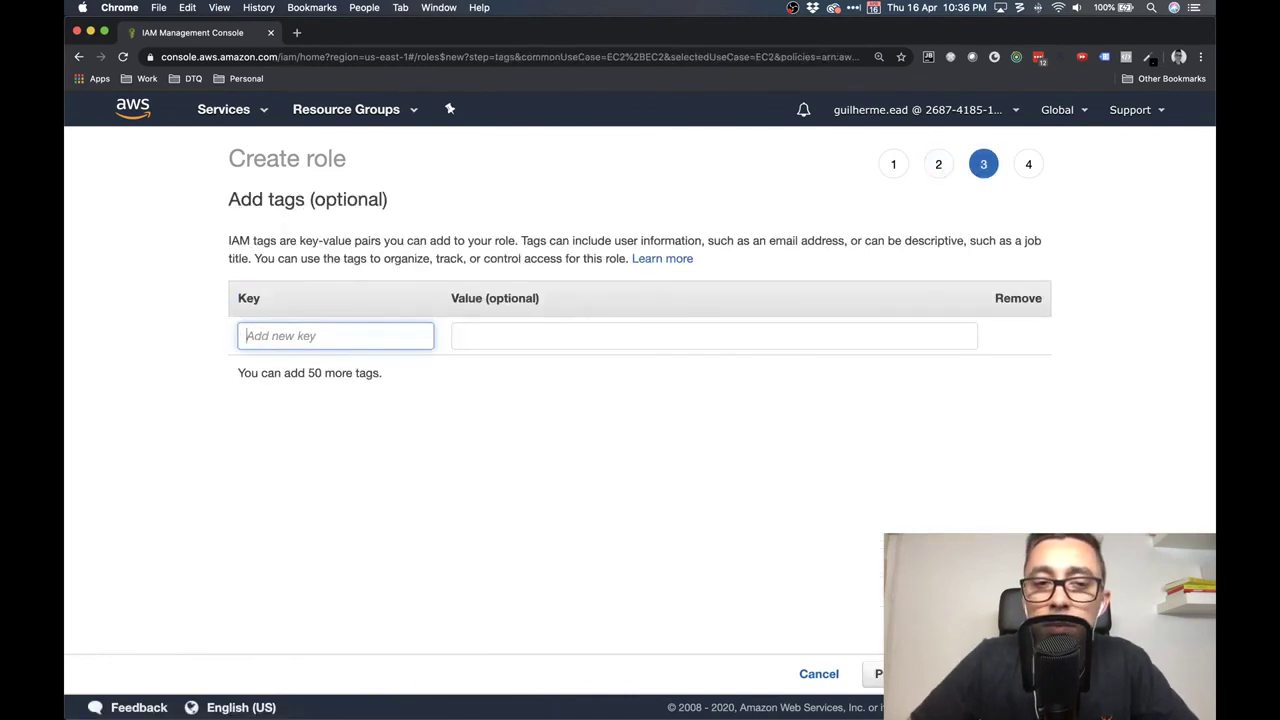
click(1000, 674)
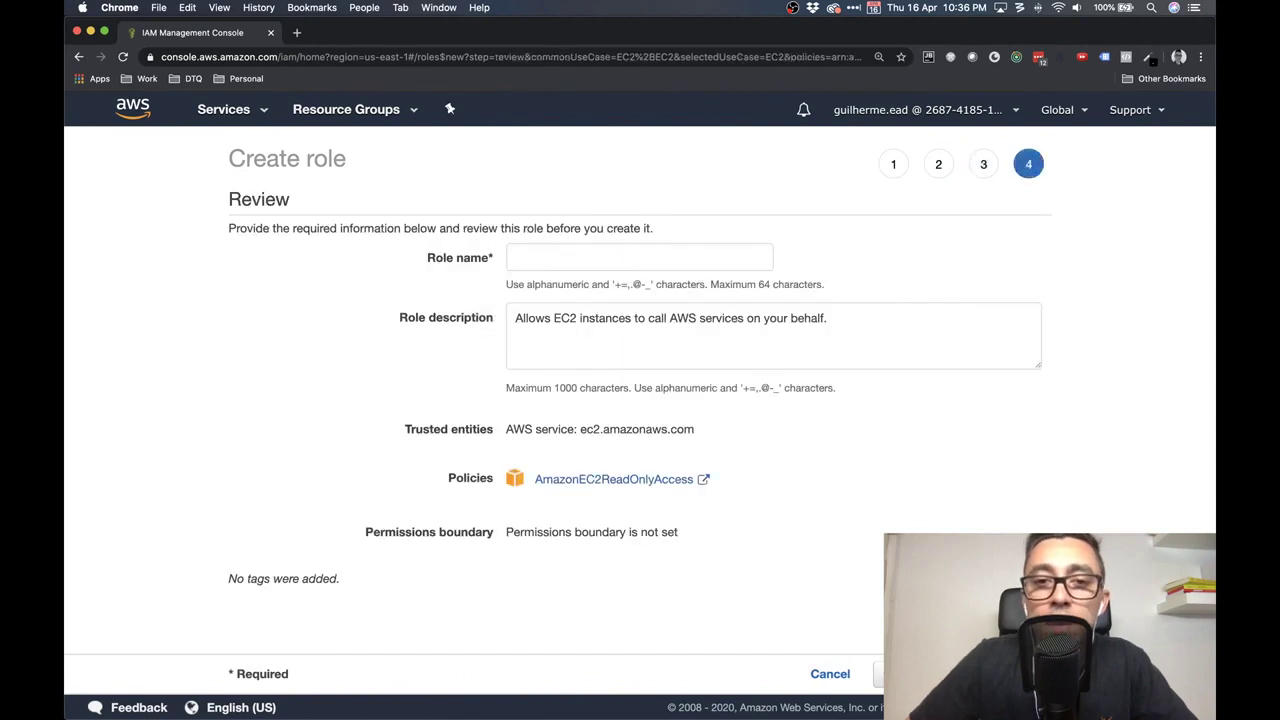
- Name the role MyRoleCustomAula, leave the description unchanged, and create it
click(739, 266)
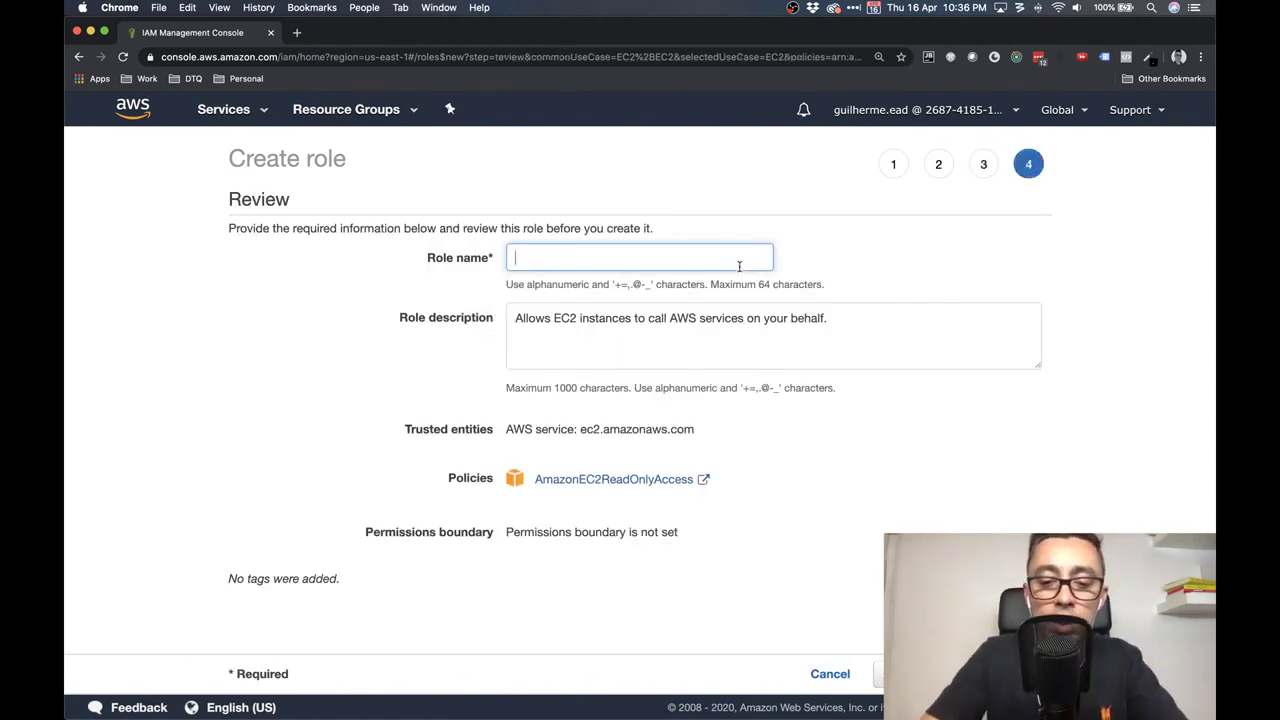
text(MyRole)
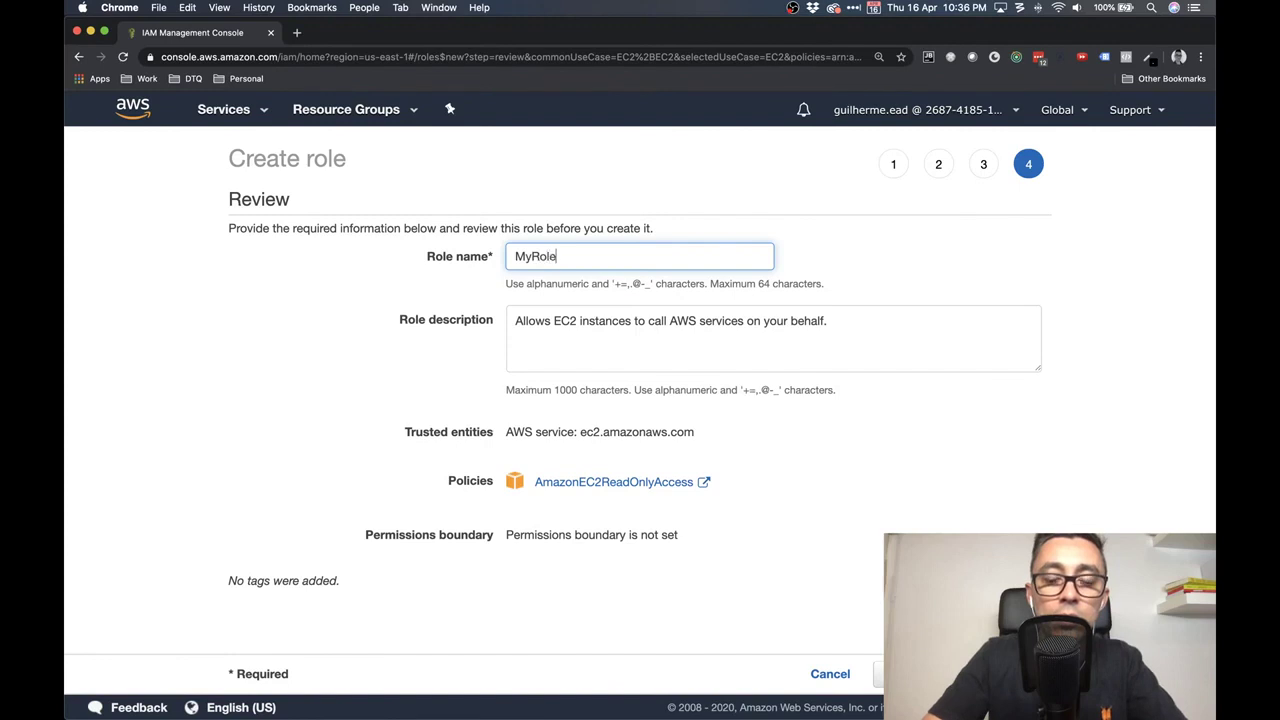
text(CustomAula)
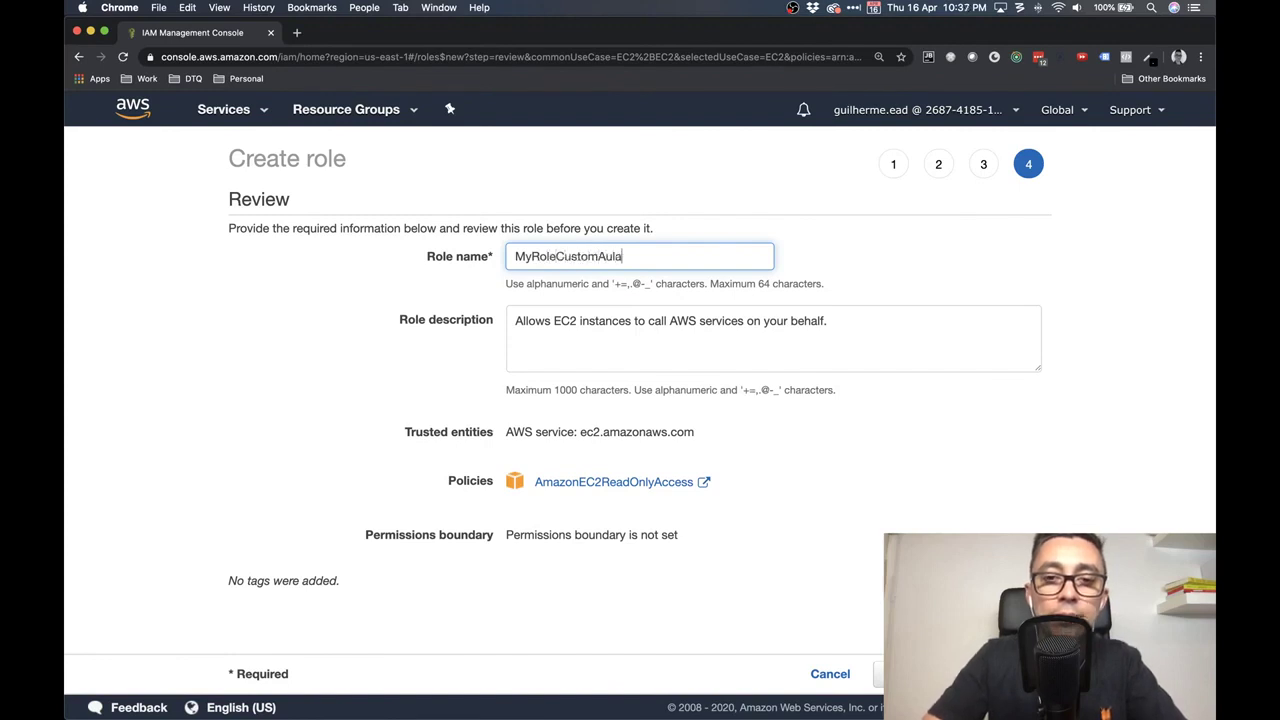
click(841, 333)
click(791, 453)
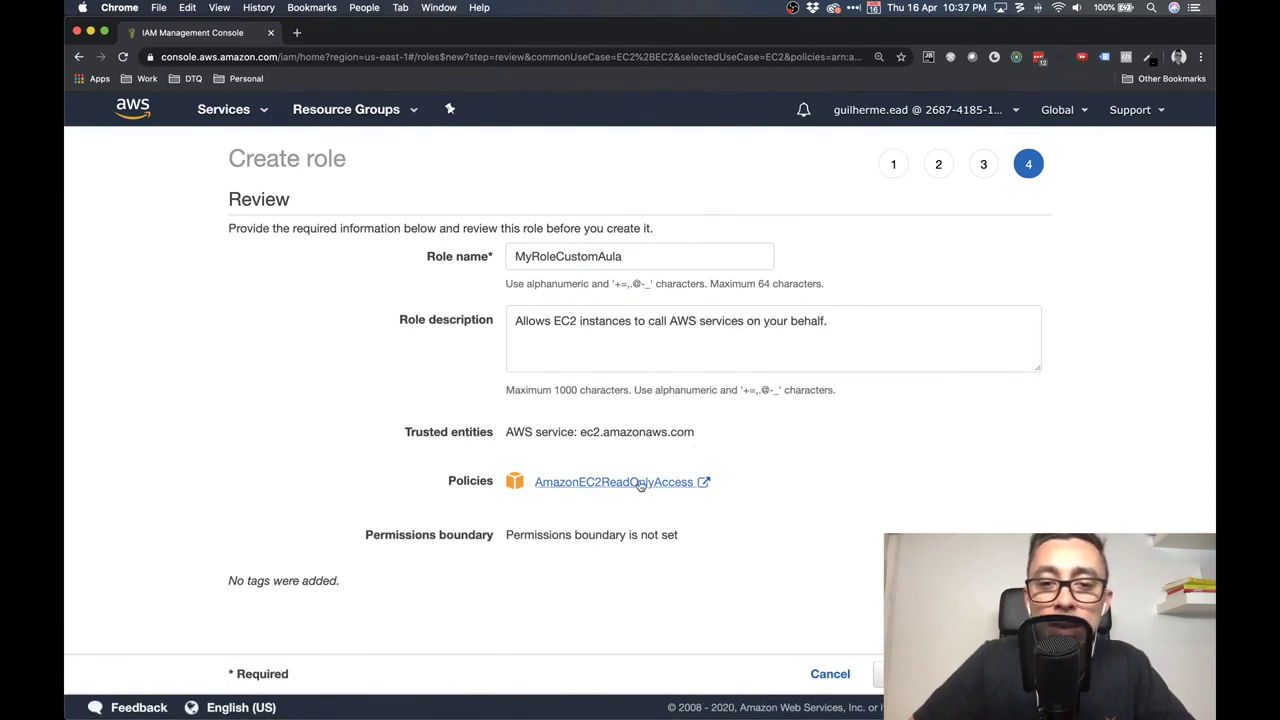
double_click(453, 536)
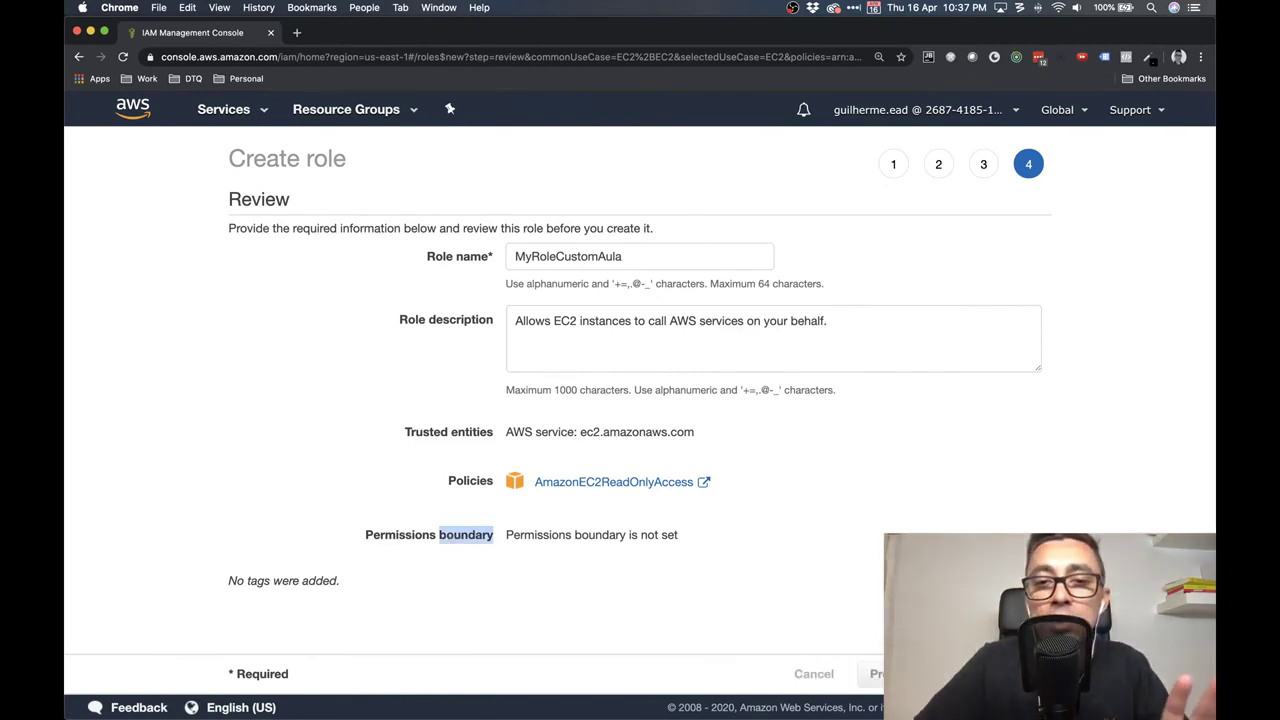
click(935, 674)
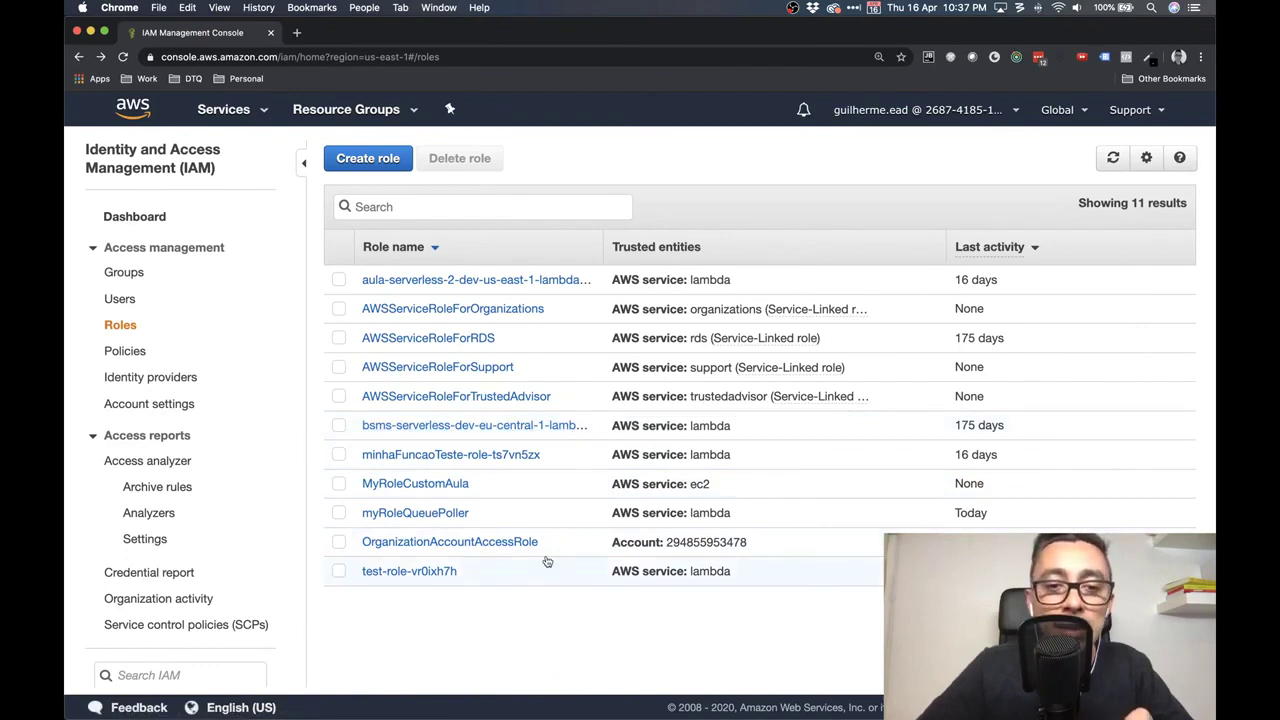
- Open myRoleQueuePoller and expand its permissions to list all three AWSLambda policies
click(432, 519)
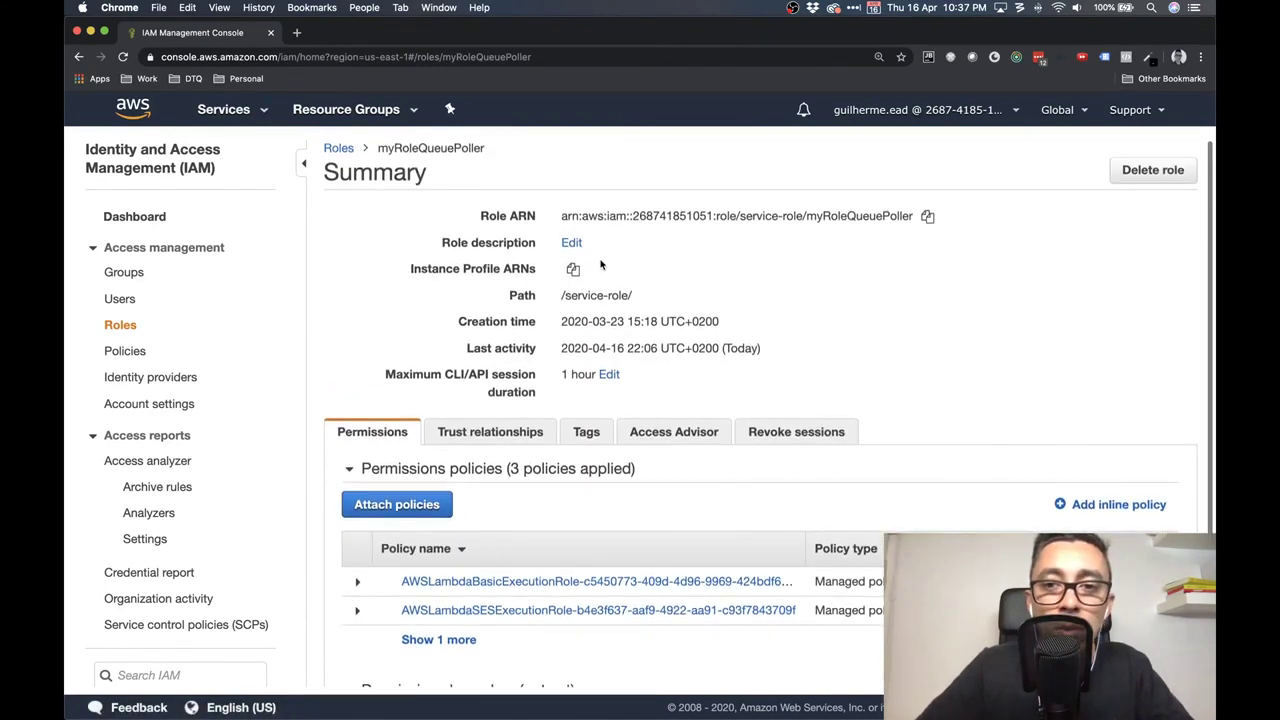
scroll(640, 250, down, 1)
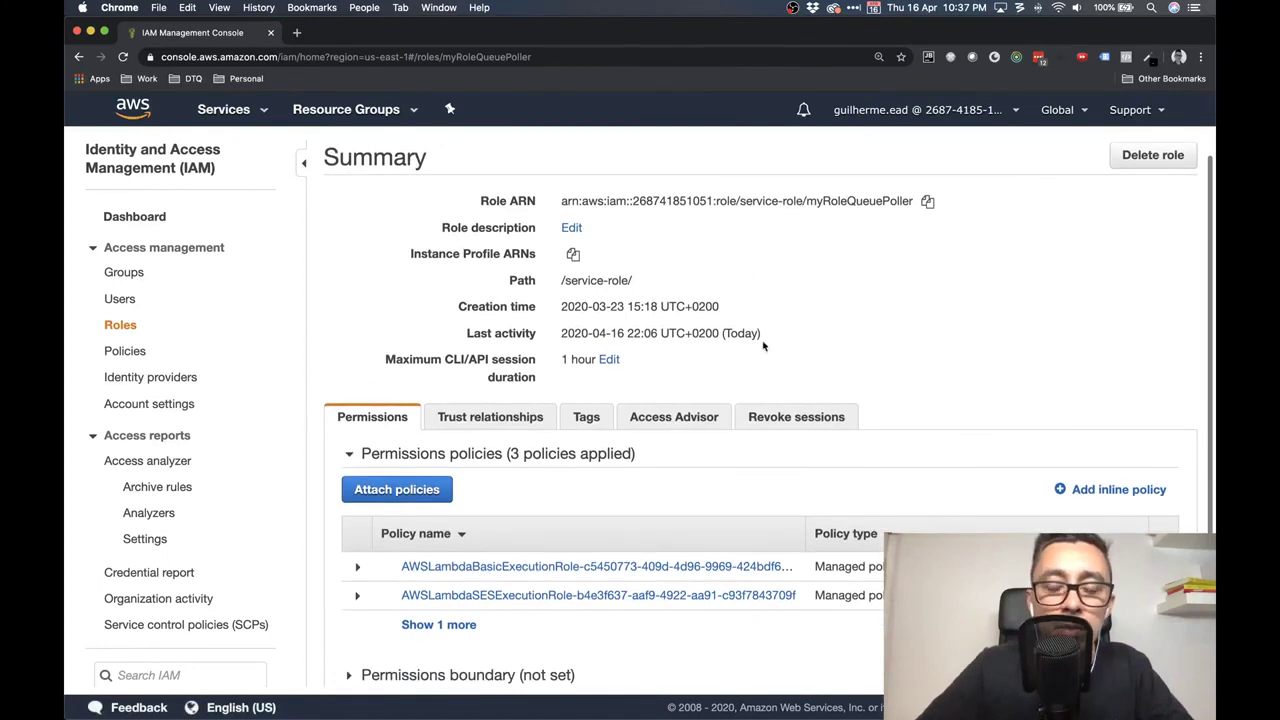
scroll(676, 525, down, 2)
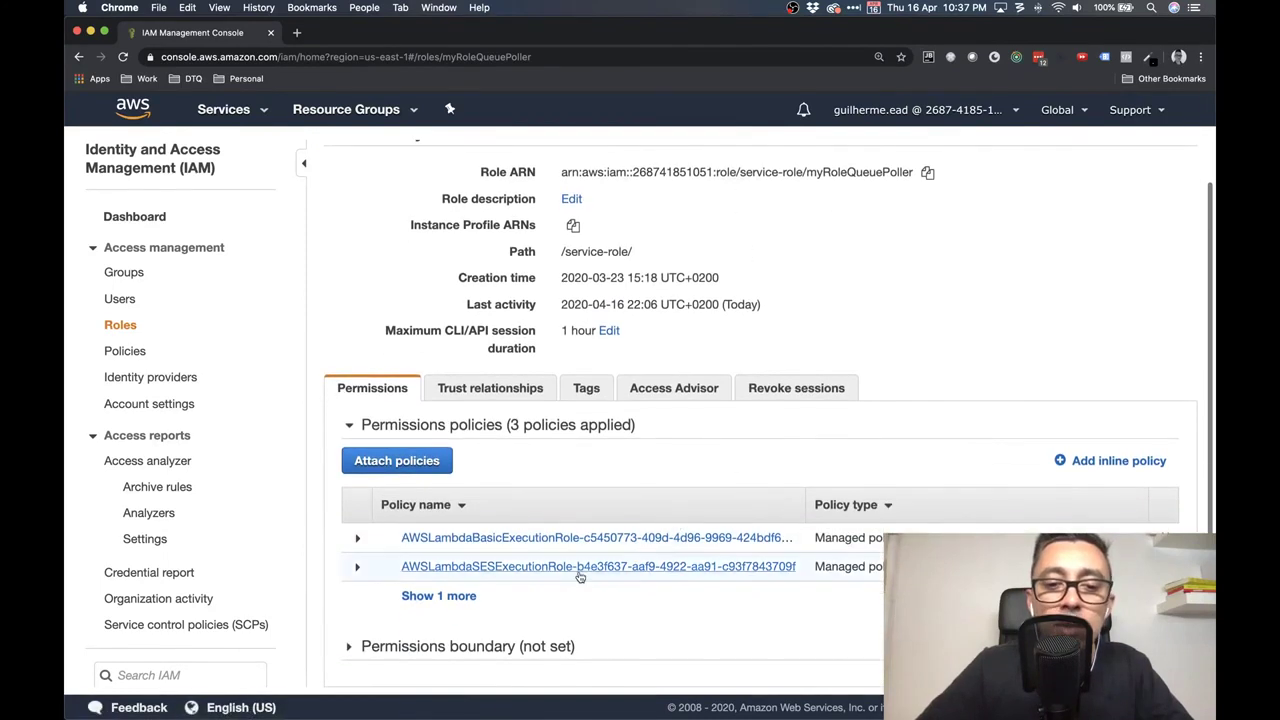
click(413, 596)
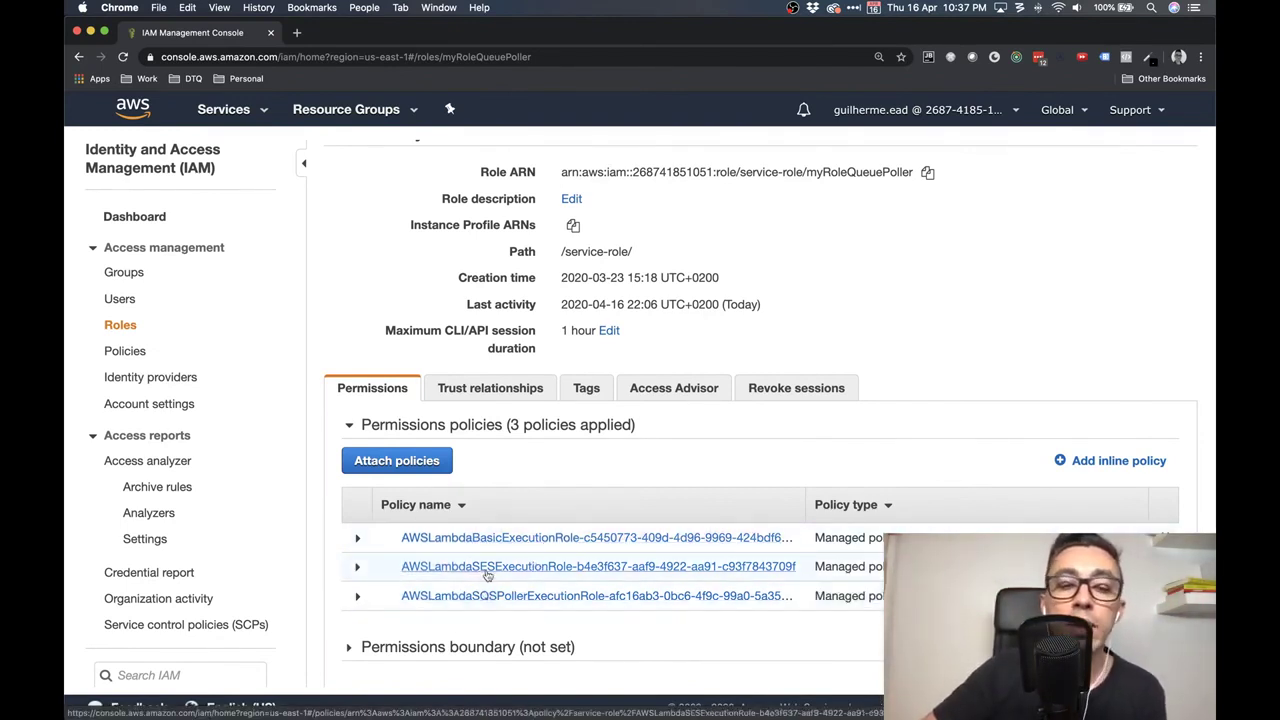
scroll(856, 331, up, 2)
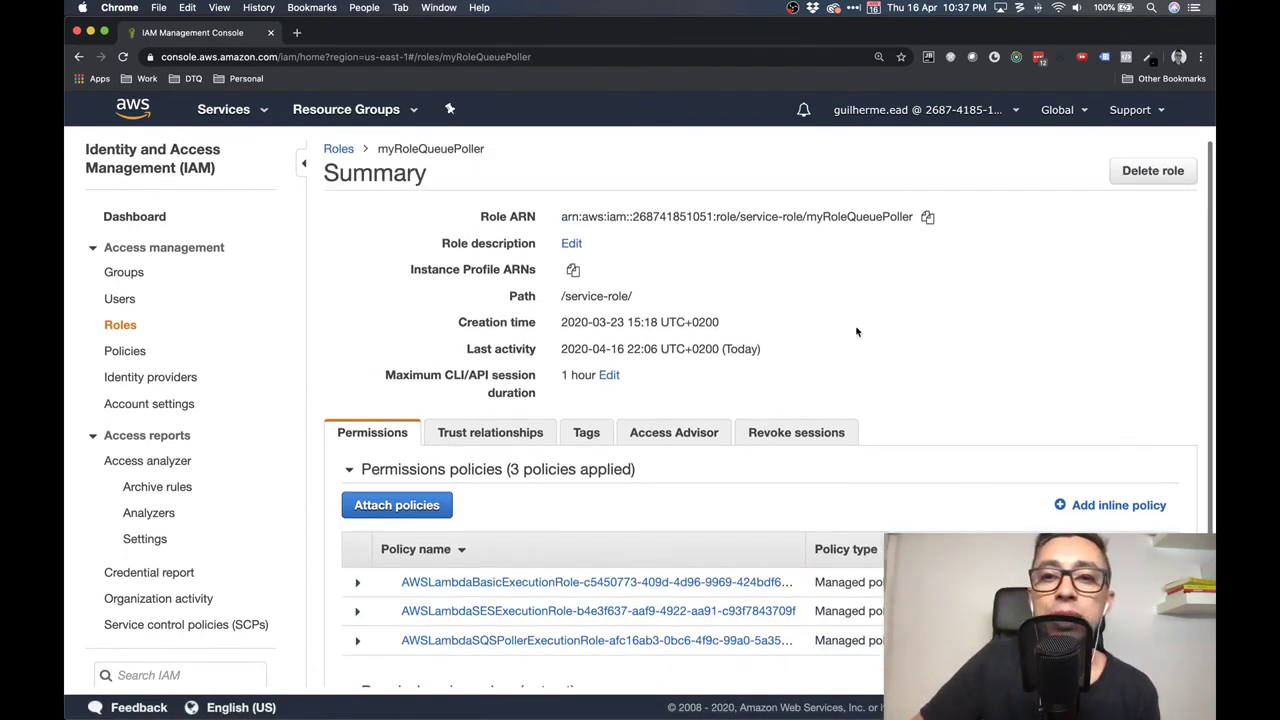
- Open the IAM Policies list and scroll through it
click(125, 350)
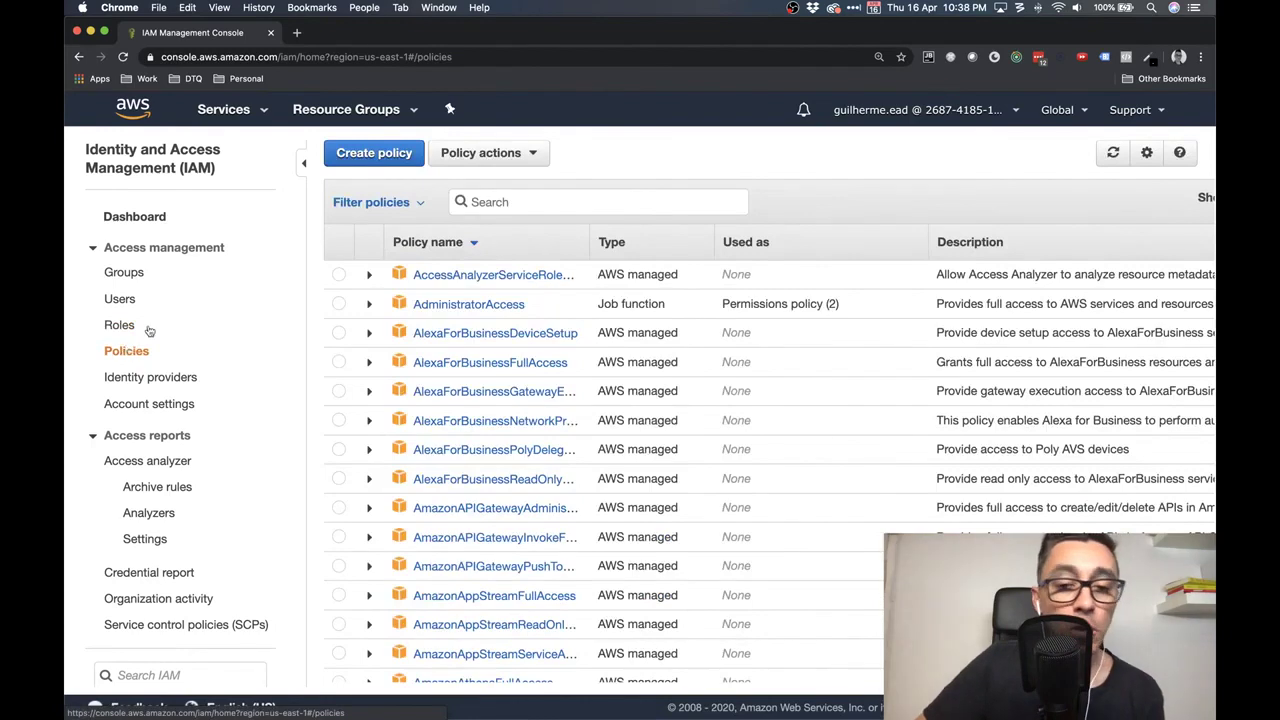
scroll(660, 330, down, 5)
scroll(660, 470, up, 5)
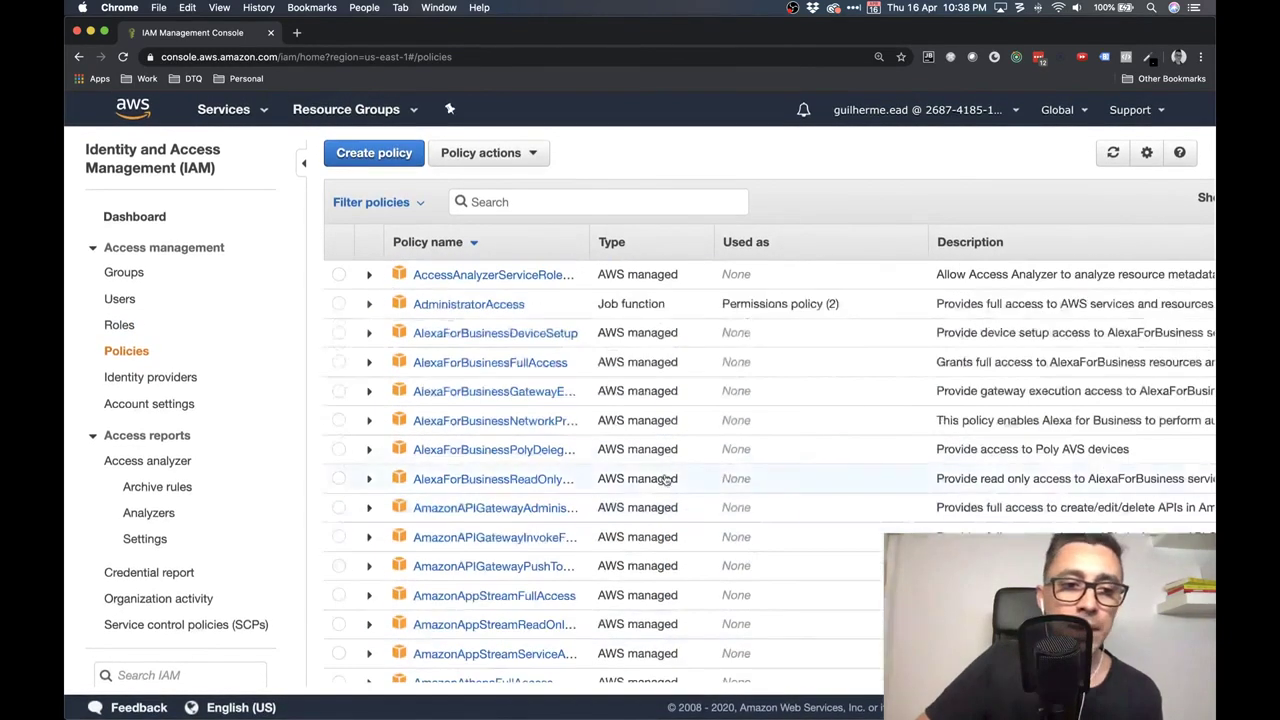
- Look over the provider types under Identity providers > Create Provider, then return to Policies
click(168, 378)
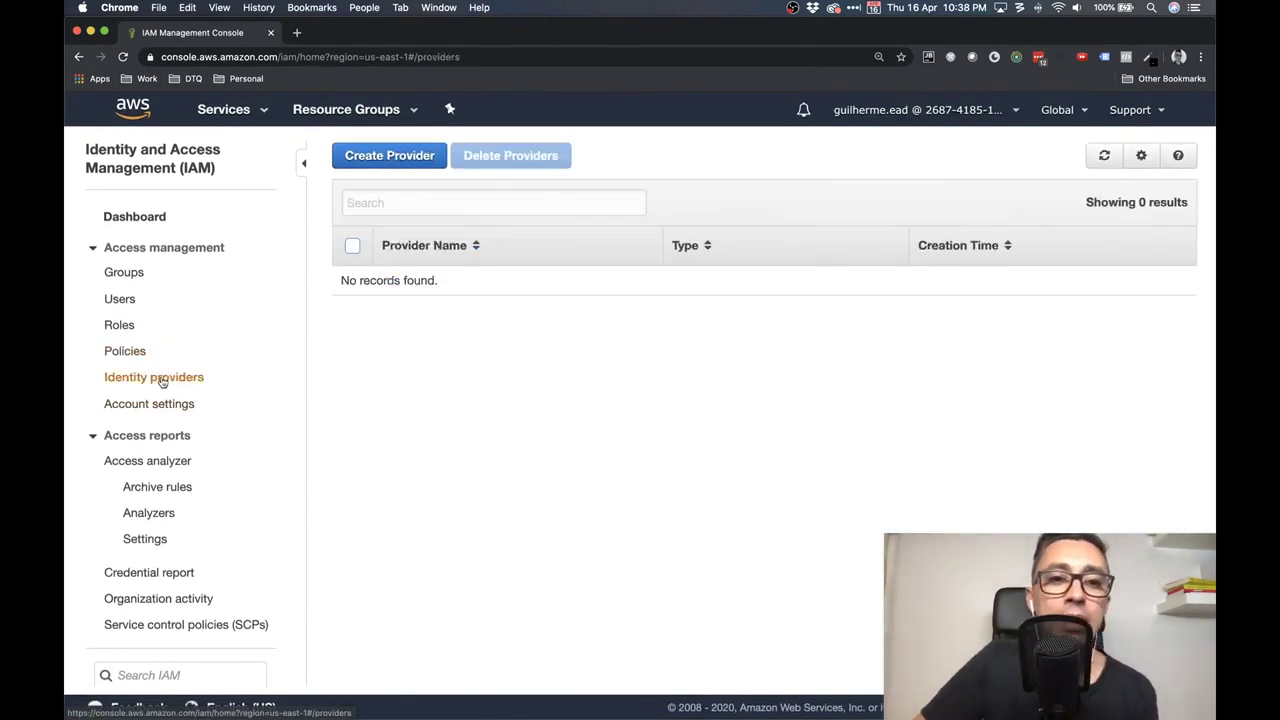
click(387, 155)
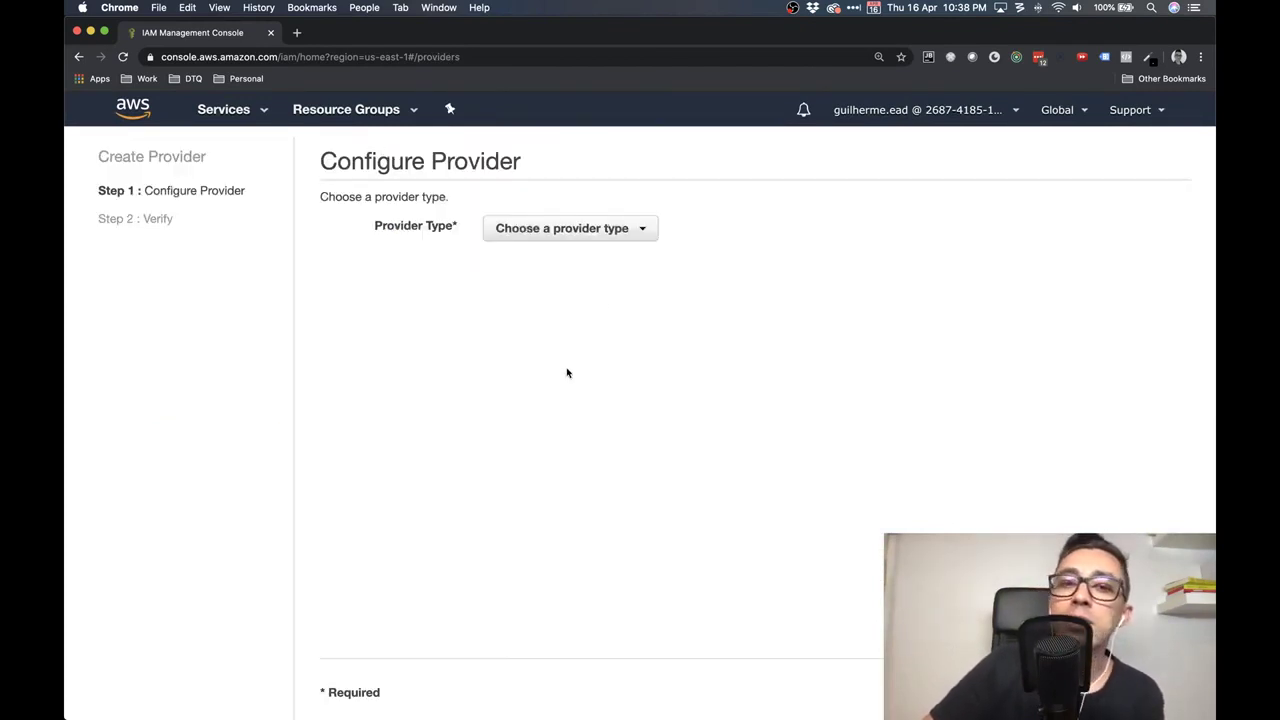
click(634, 230)
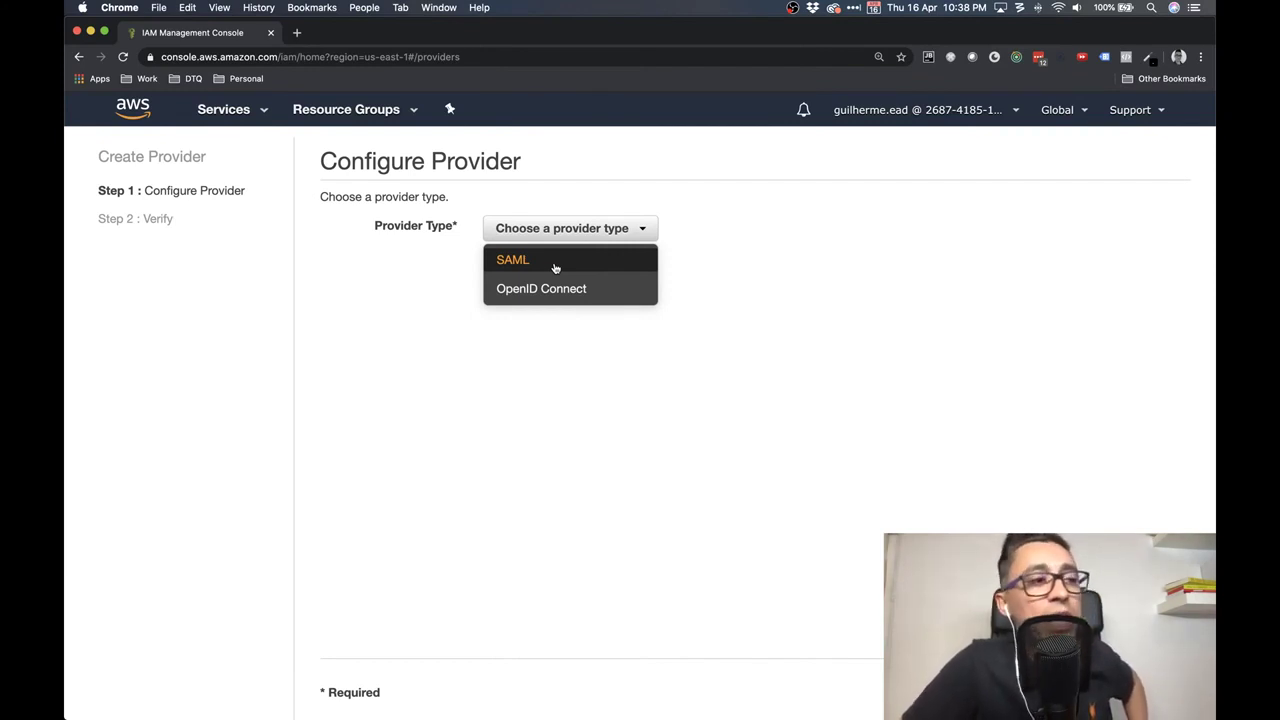
click(755, 316)
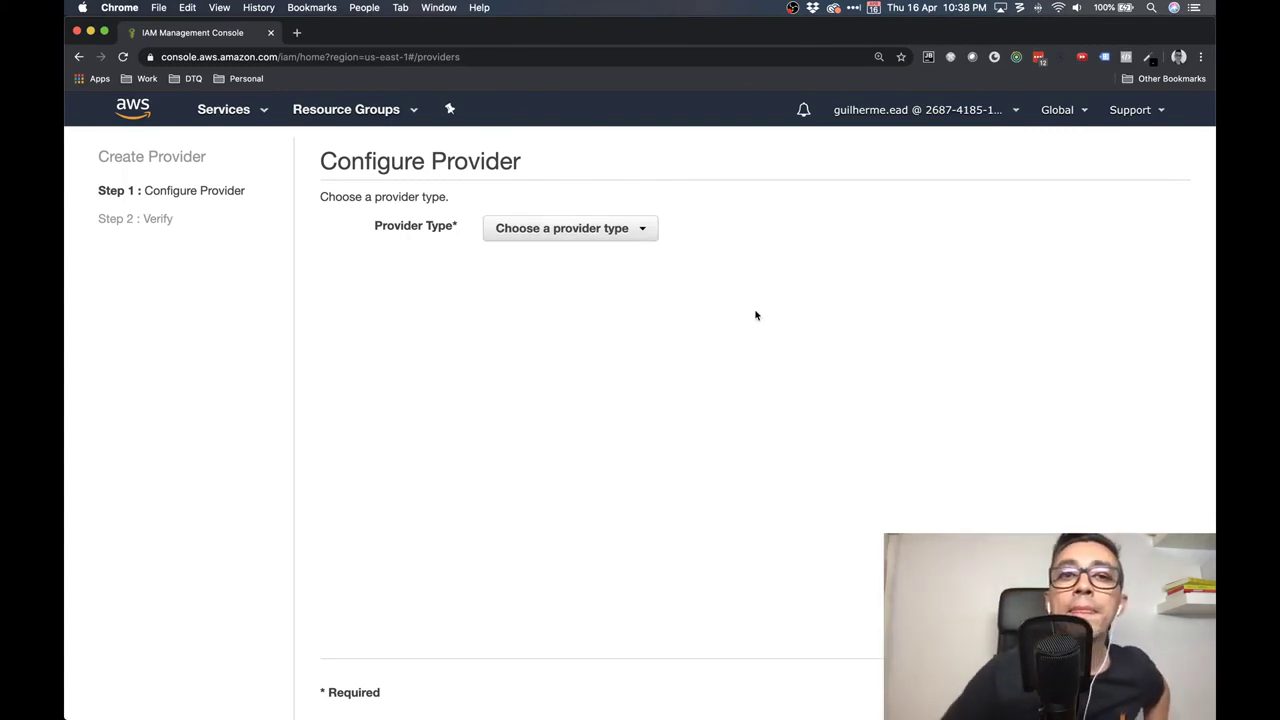
click(82, 57)
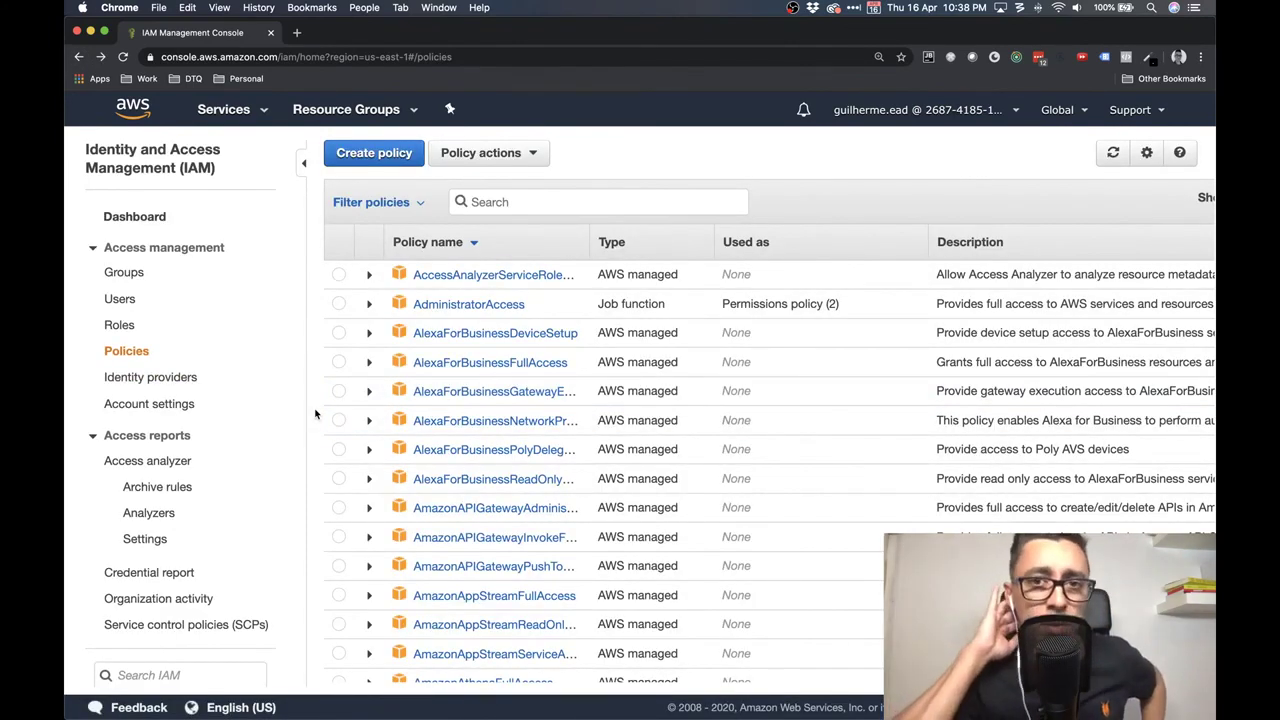
- Collapse the Access reports section in the IAM sidebar
scroll(296, 400, down, 1)
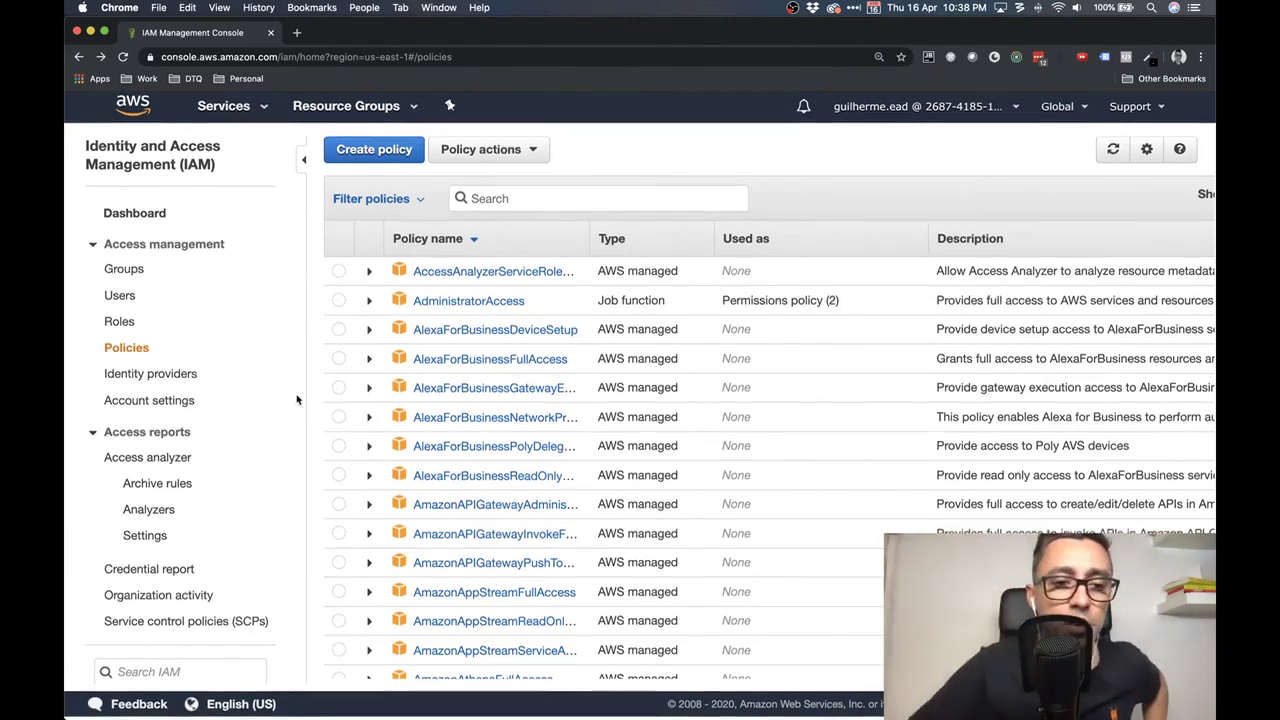
scroll(296, 400, up, 1)
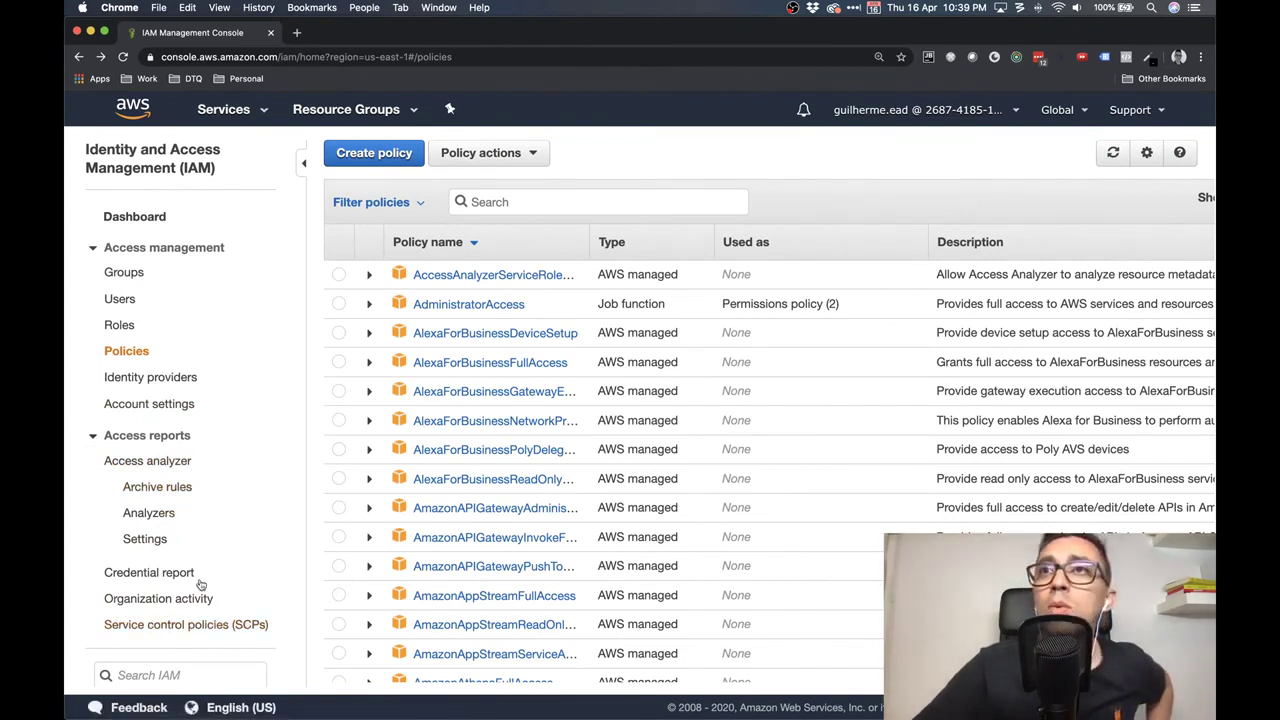
click(91, 440)
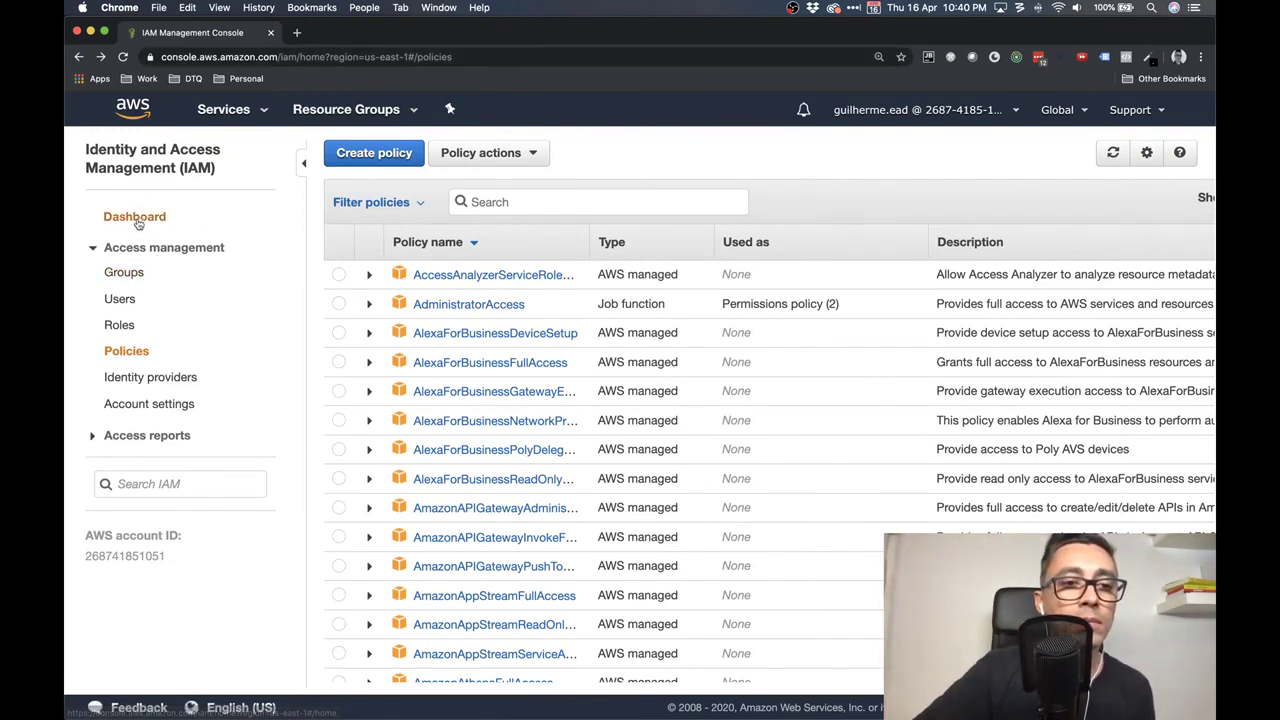
- Give funcionario1 a new autogenerated console password and reveal it
click(120, 305)
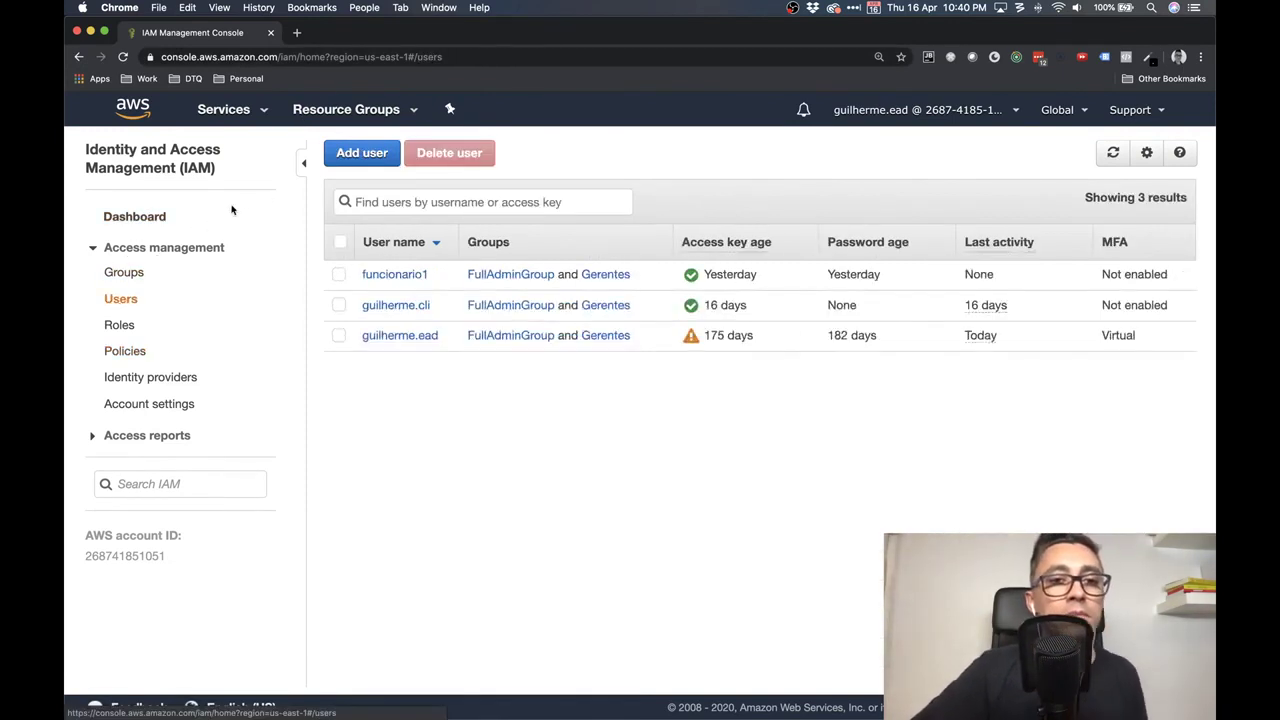
click(394, 274)
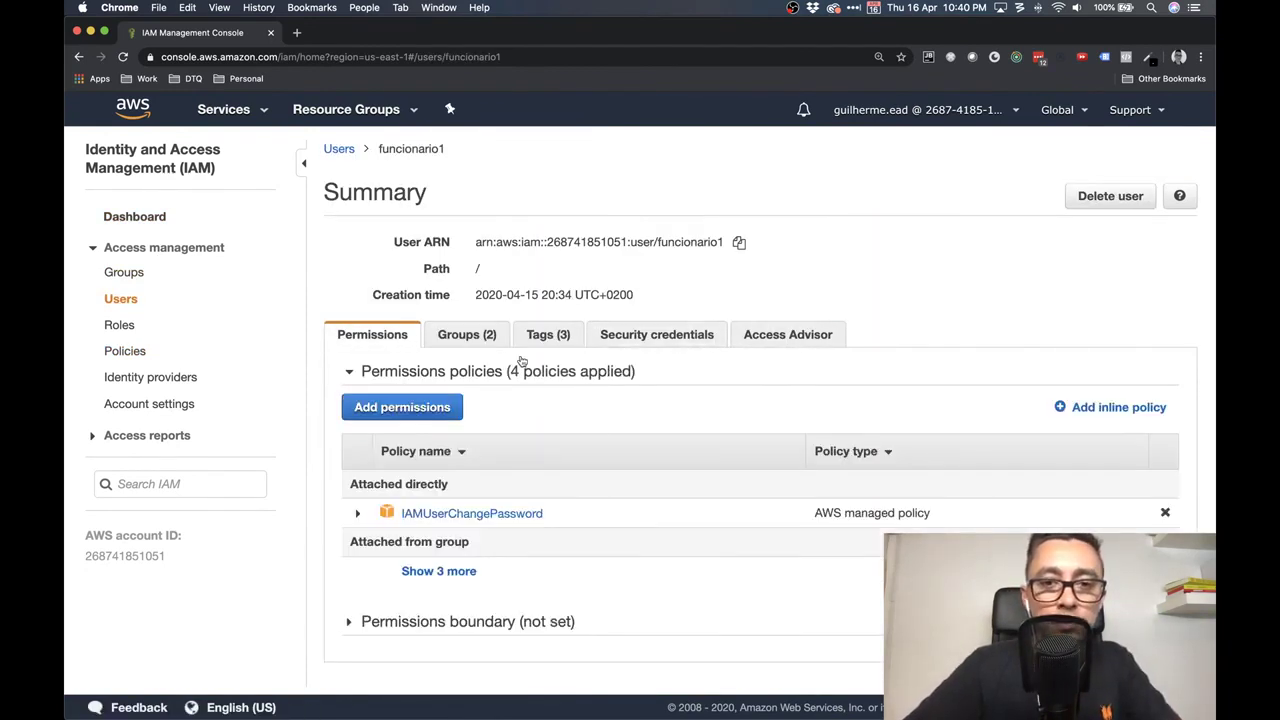
click(676, 344)
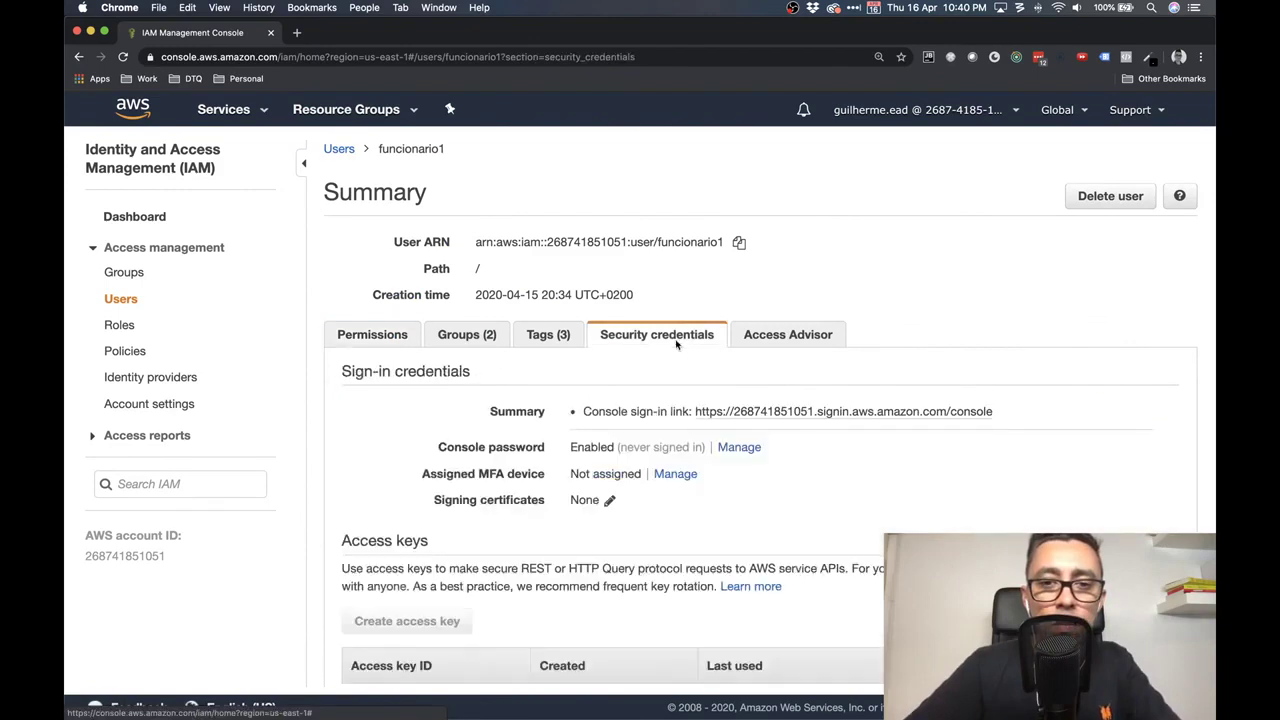
click(739, 449)
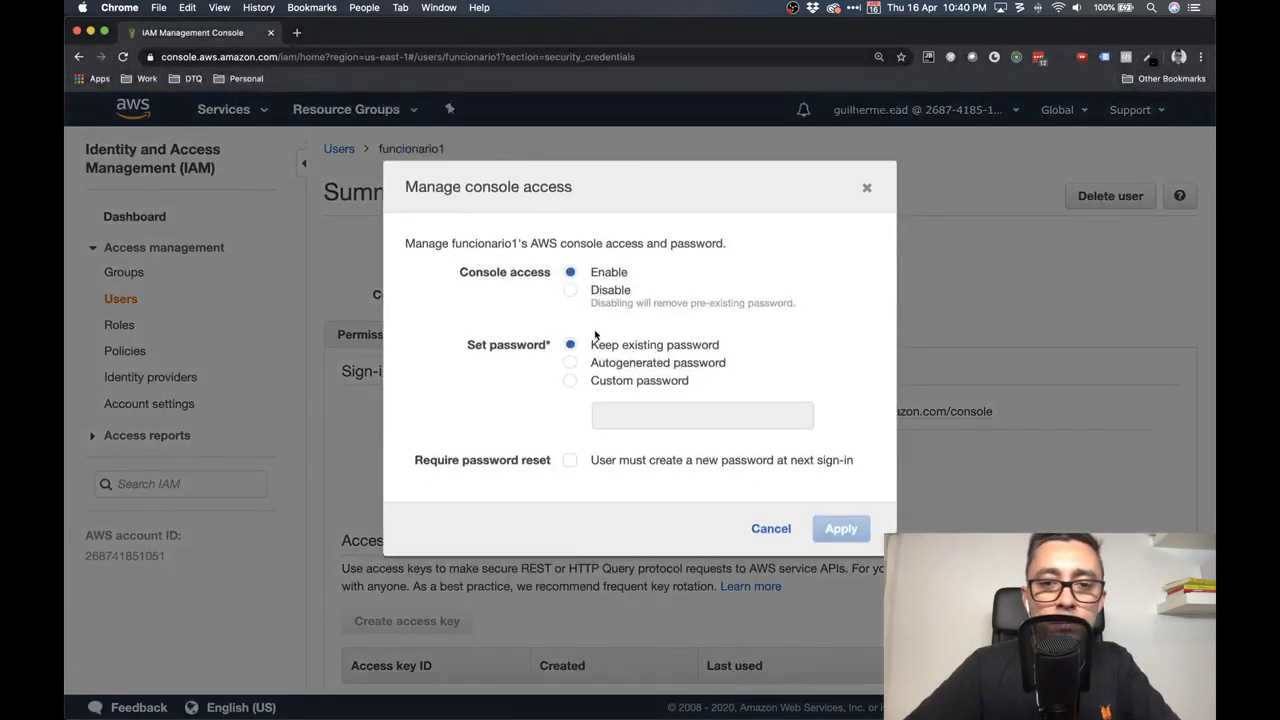
click(574, 369)
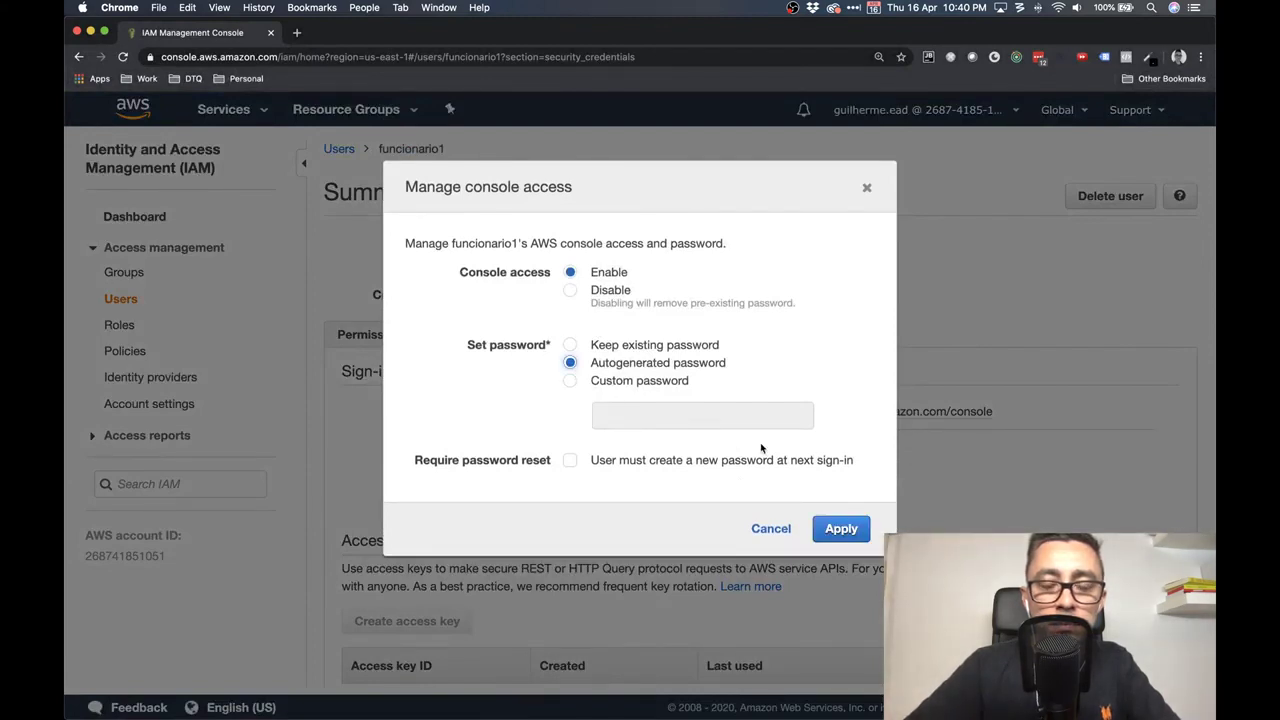
click(848, 528)
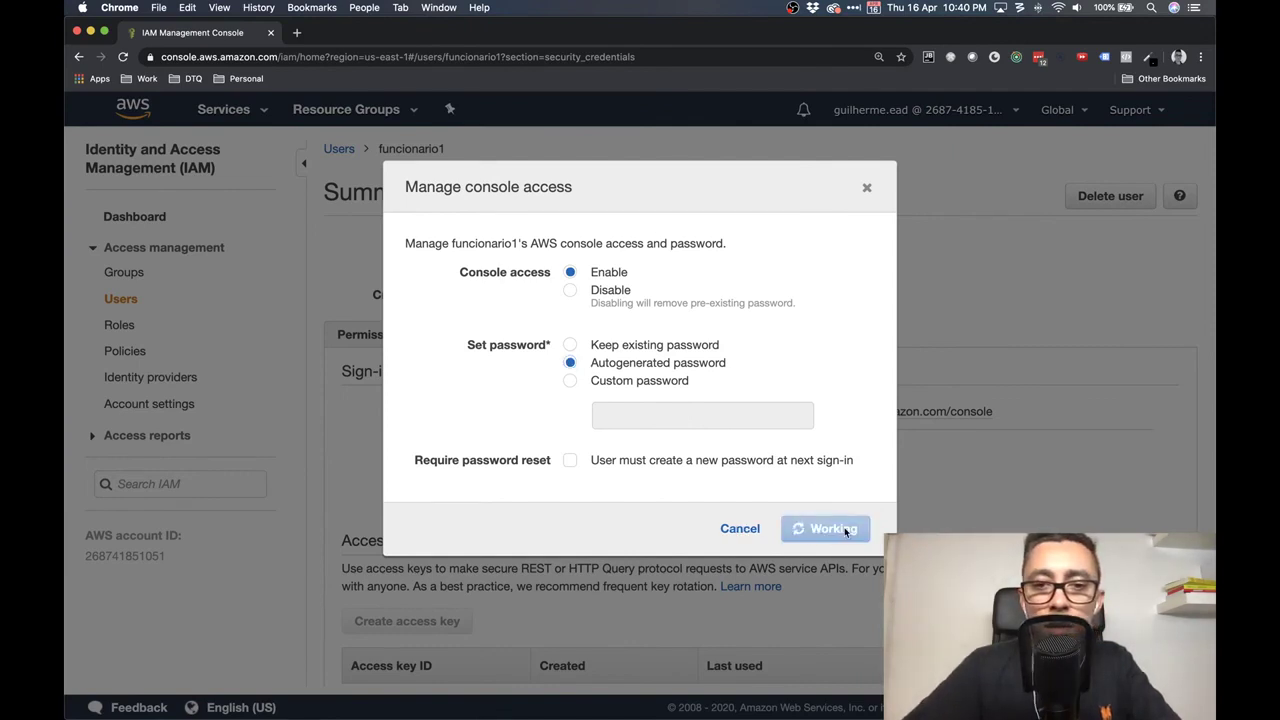
double_click(598, 296)
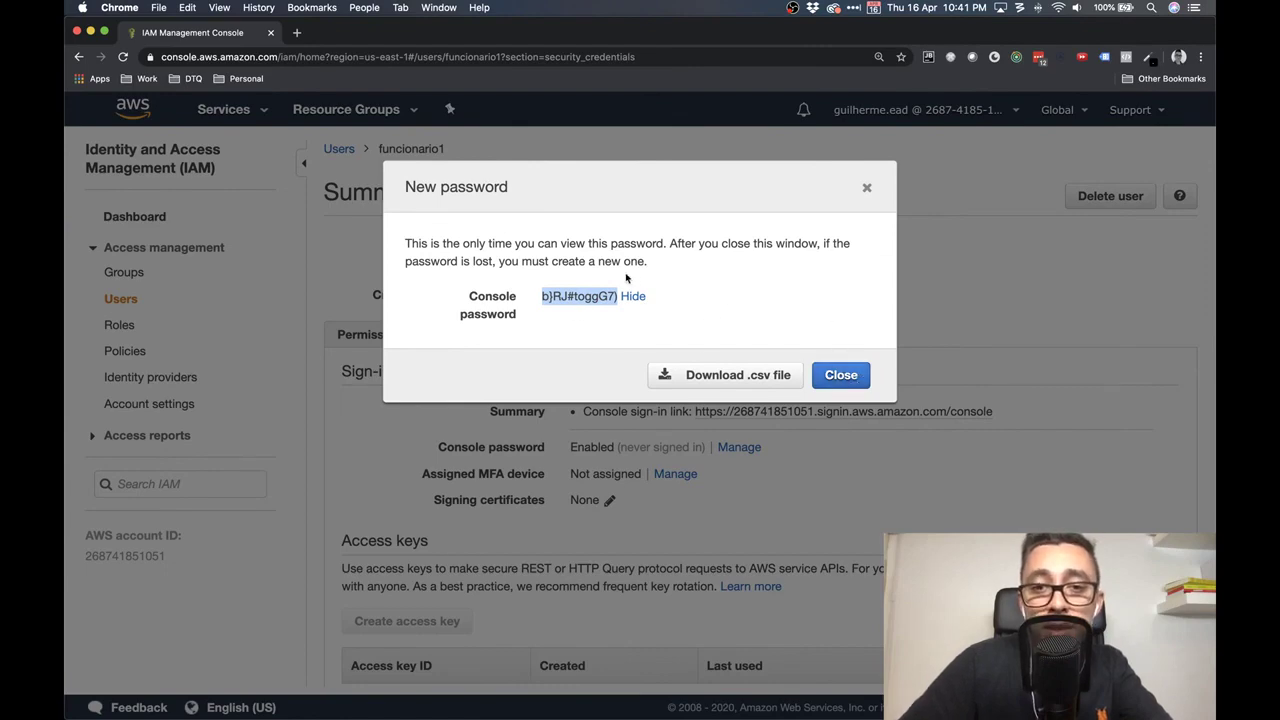
- Close the new-password notice and sign out of the console
click(853, 380)
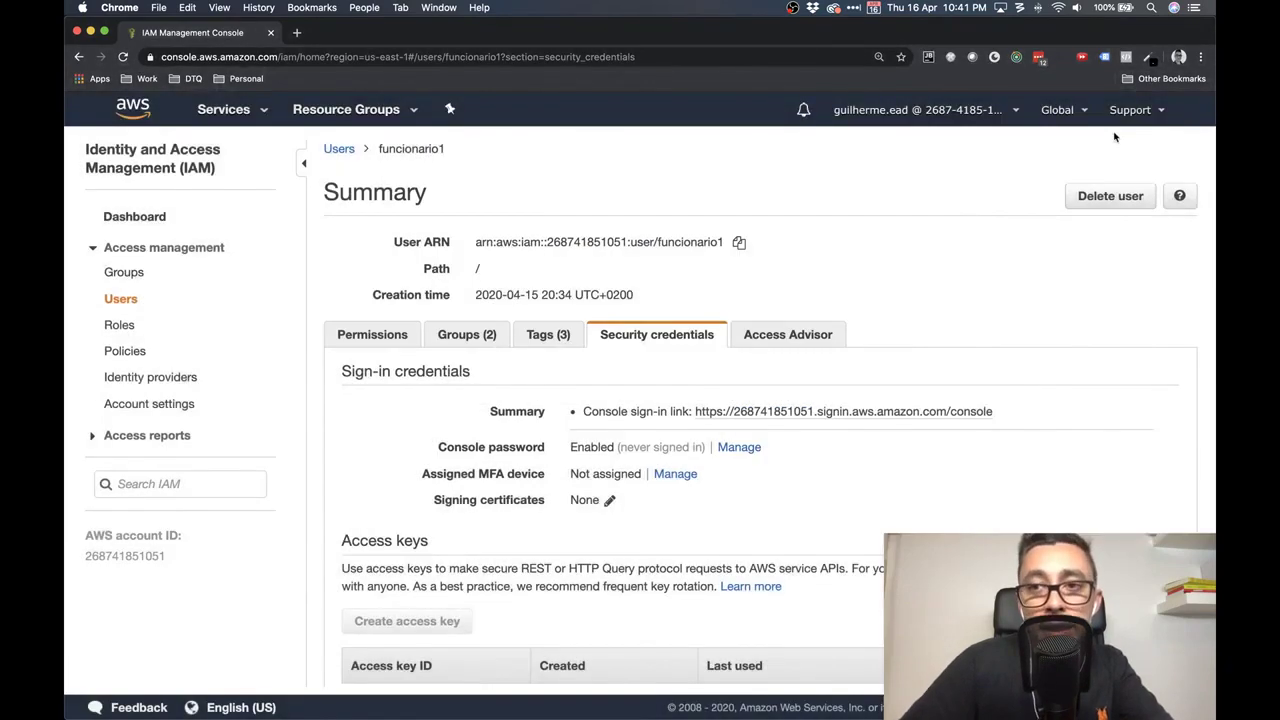
click(960, 110)
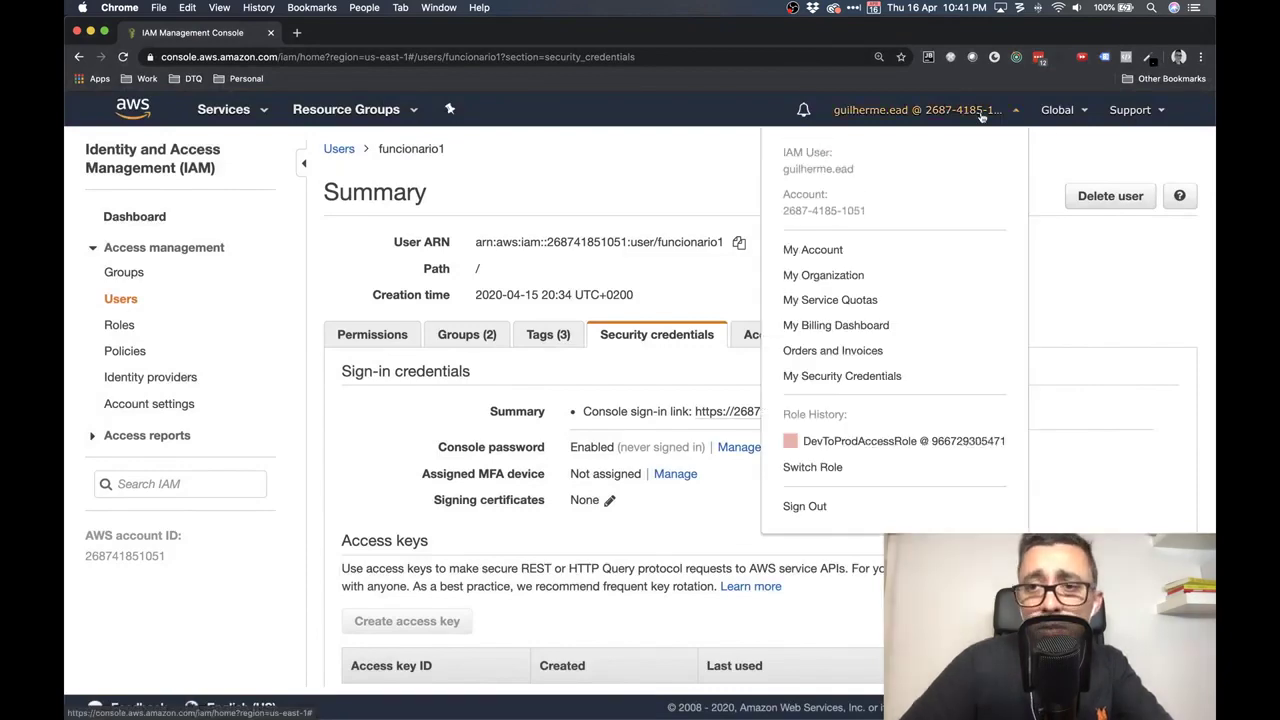
click(804, 506)
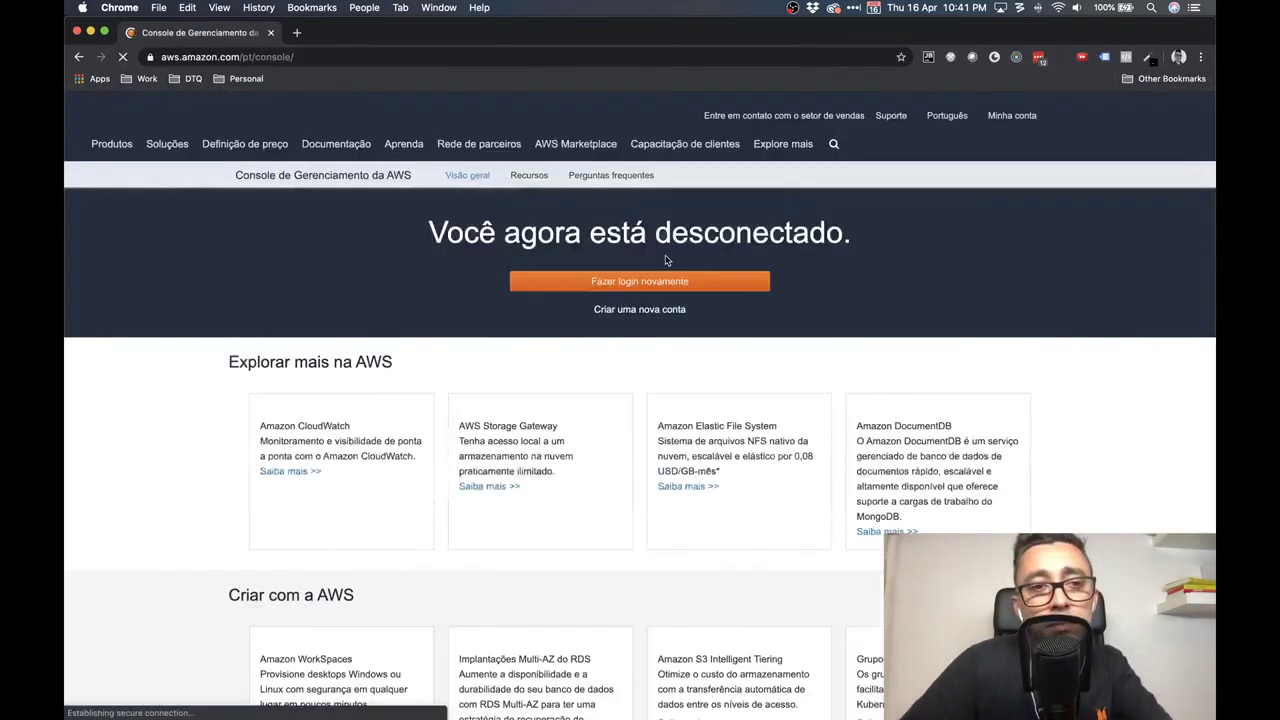
- Sign in again with username funcionario1 and that user's password
click(1094, 116)
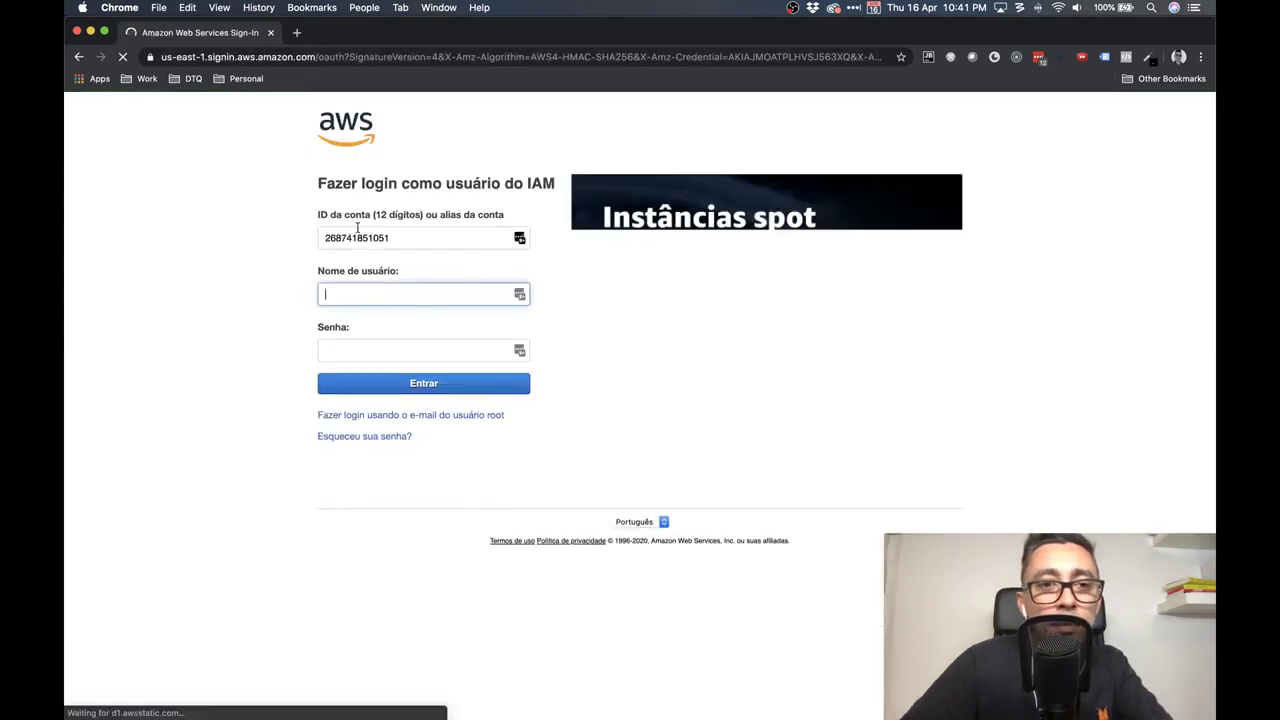
click(414, 294)
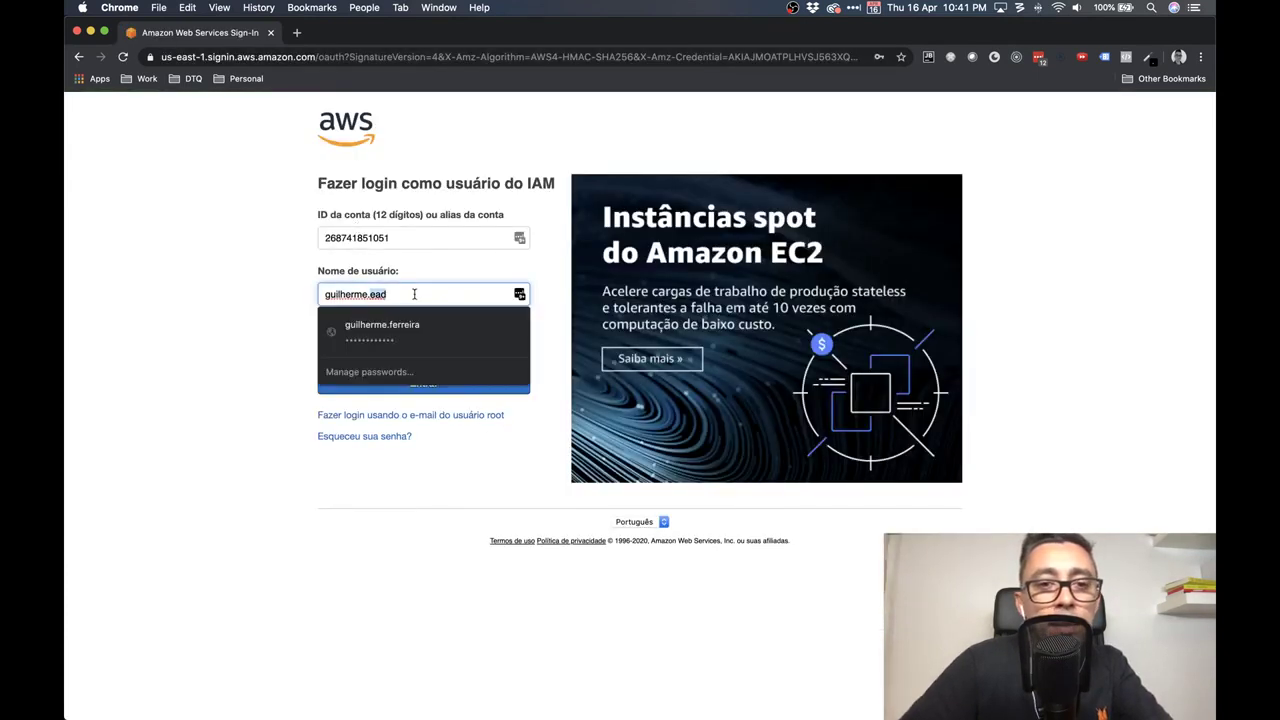
triple_click(414, 294)
text(funcionario1)
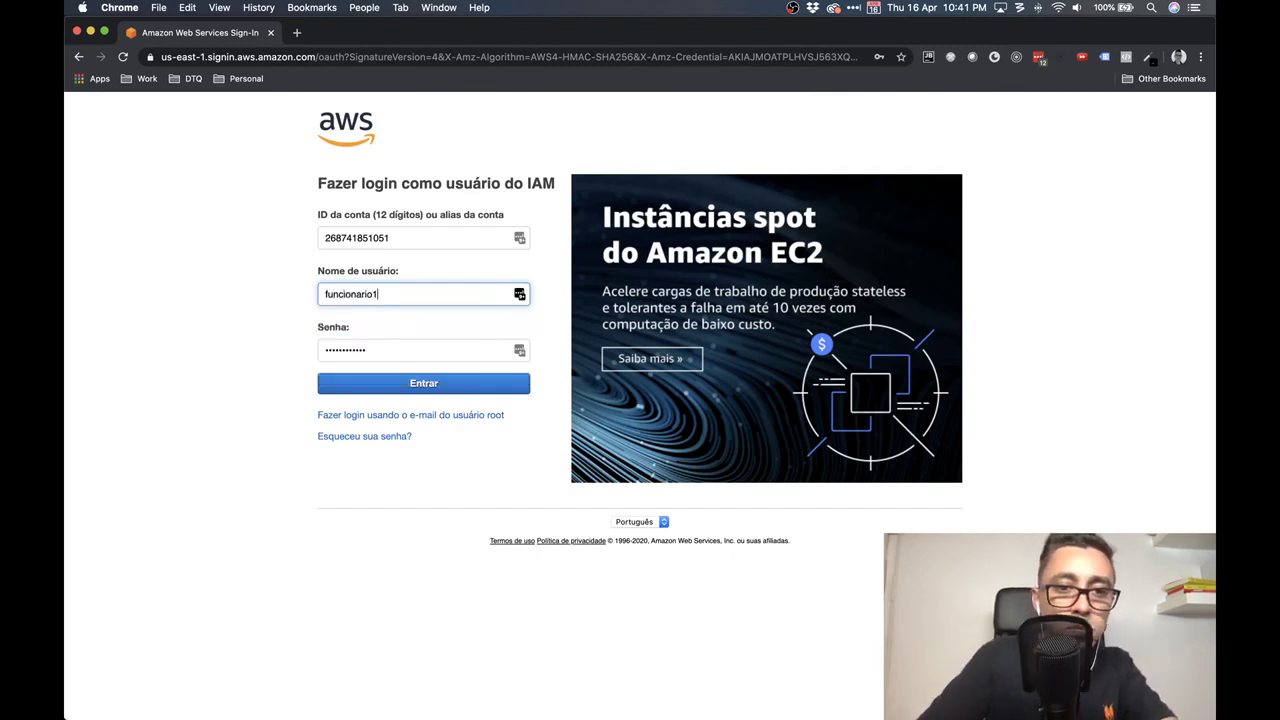
key(Tab)
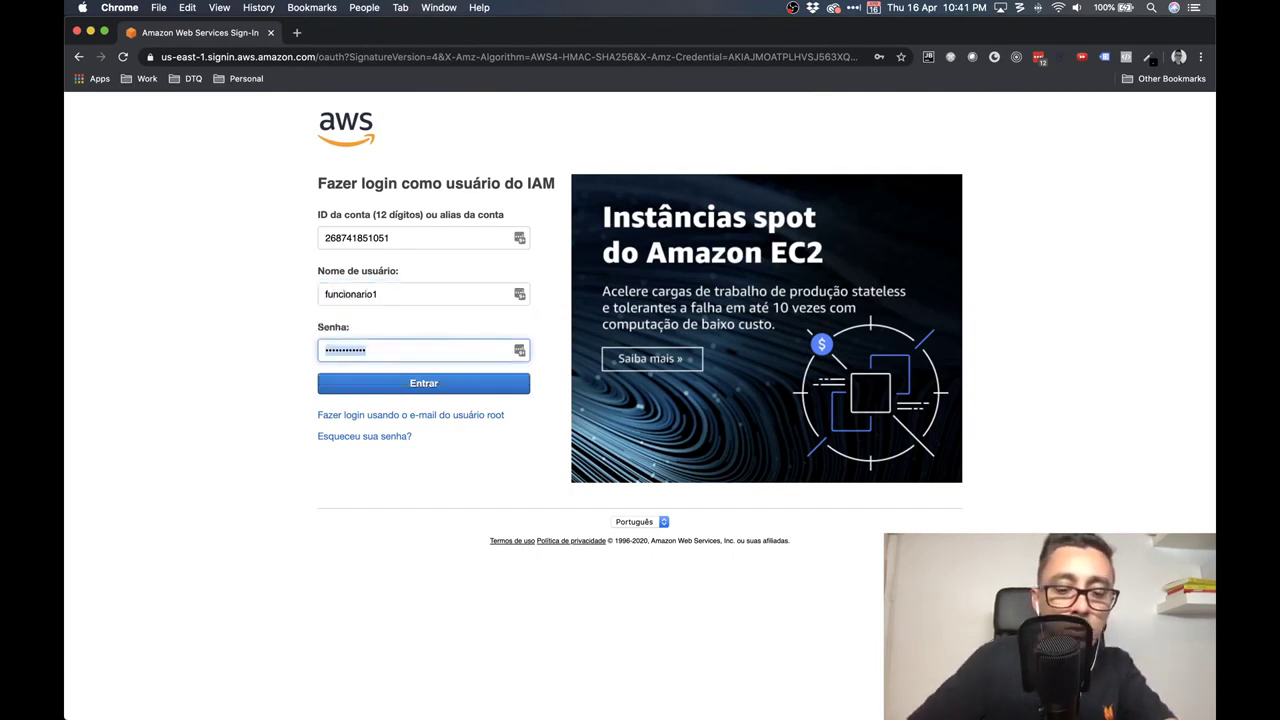
click(415, 389)
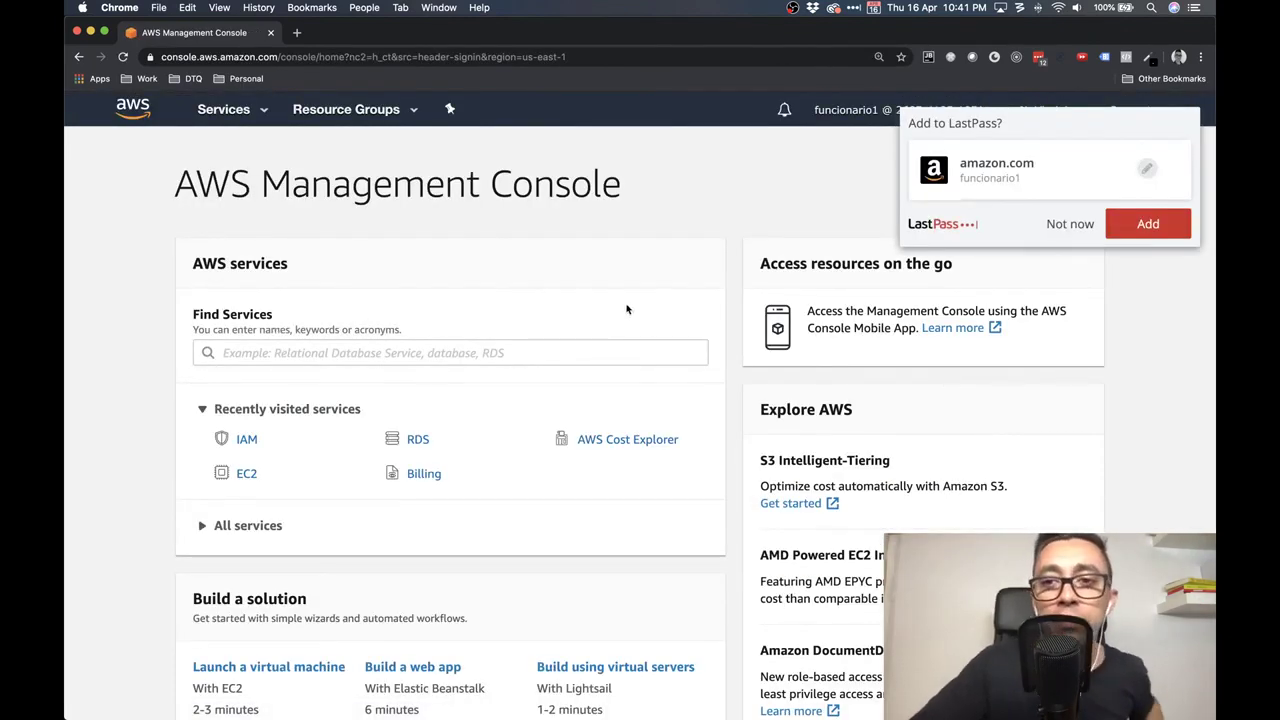
- Decline saving the login, then open the employee user's Security credentials in IAM
click(1070, 226)
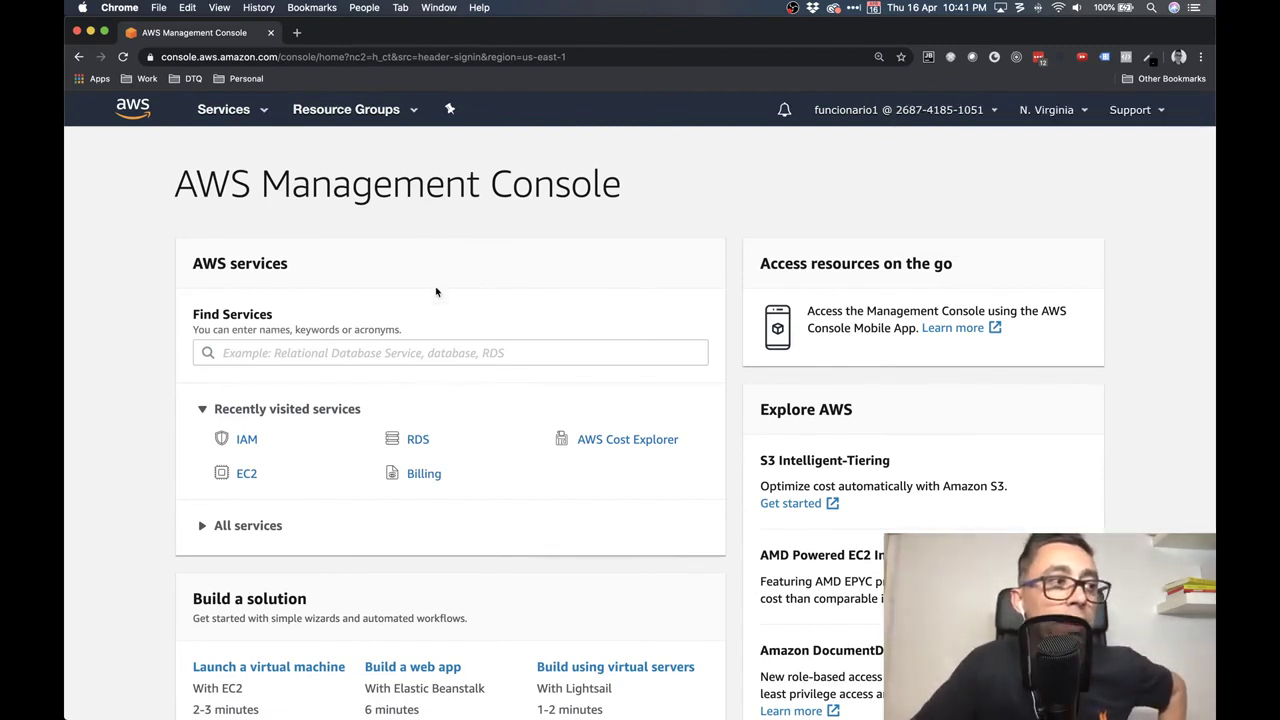
click(245, 442)
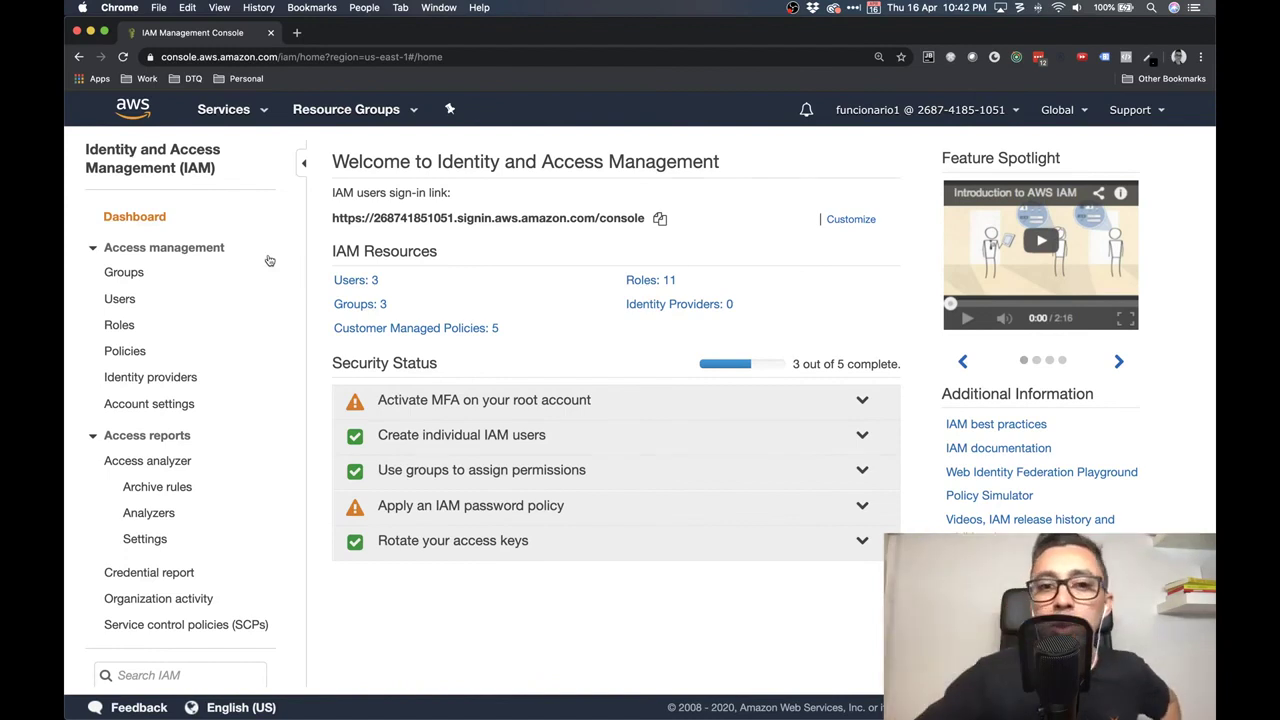
click(360, 280)
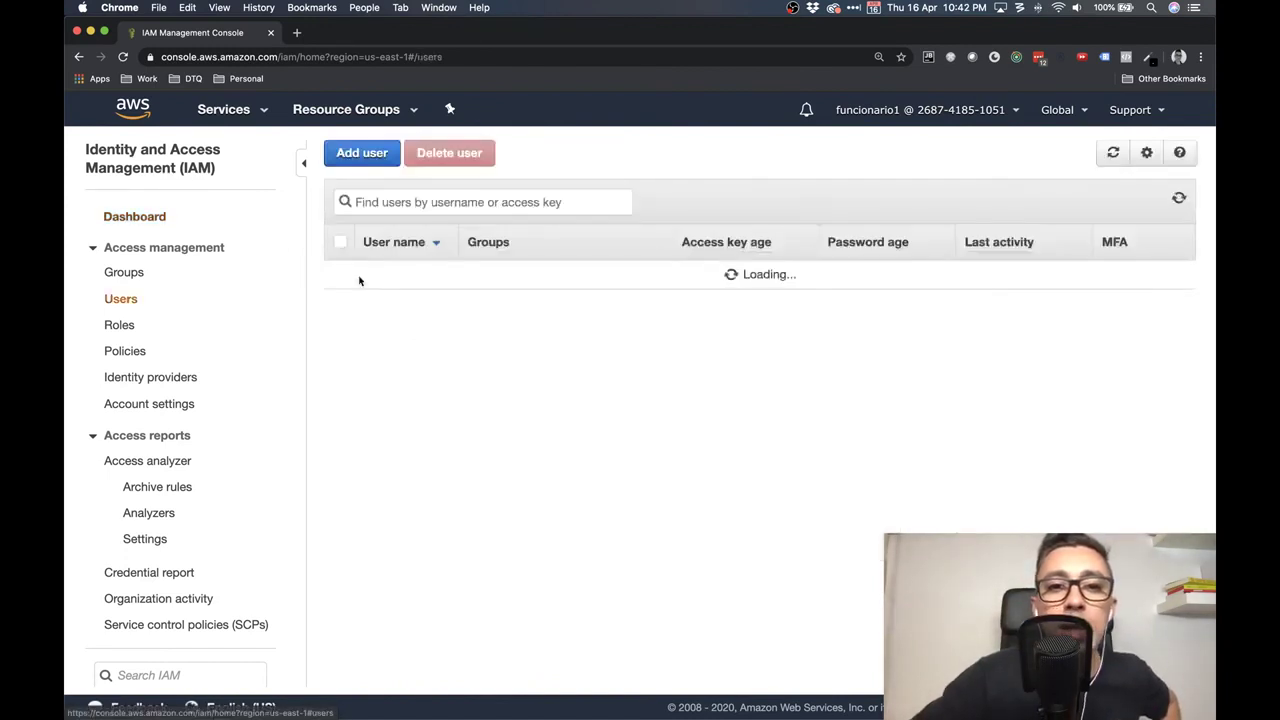
click(411, 279)
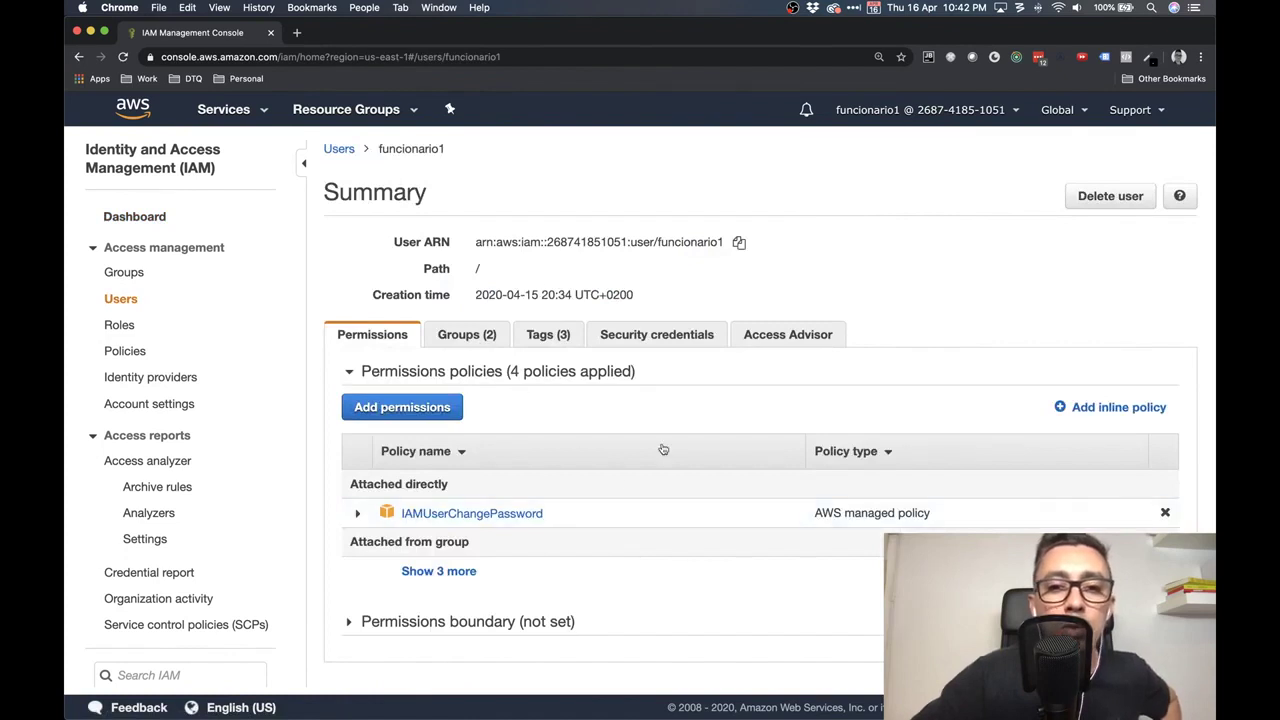
click(662, 340)
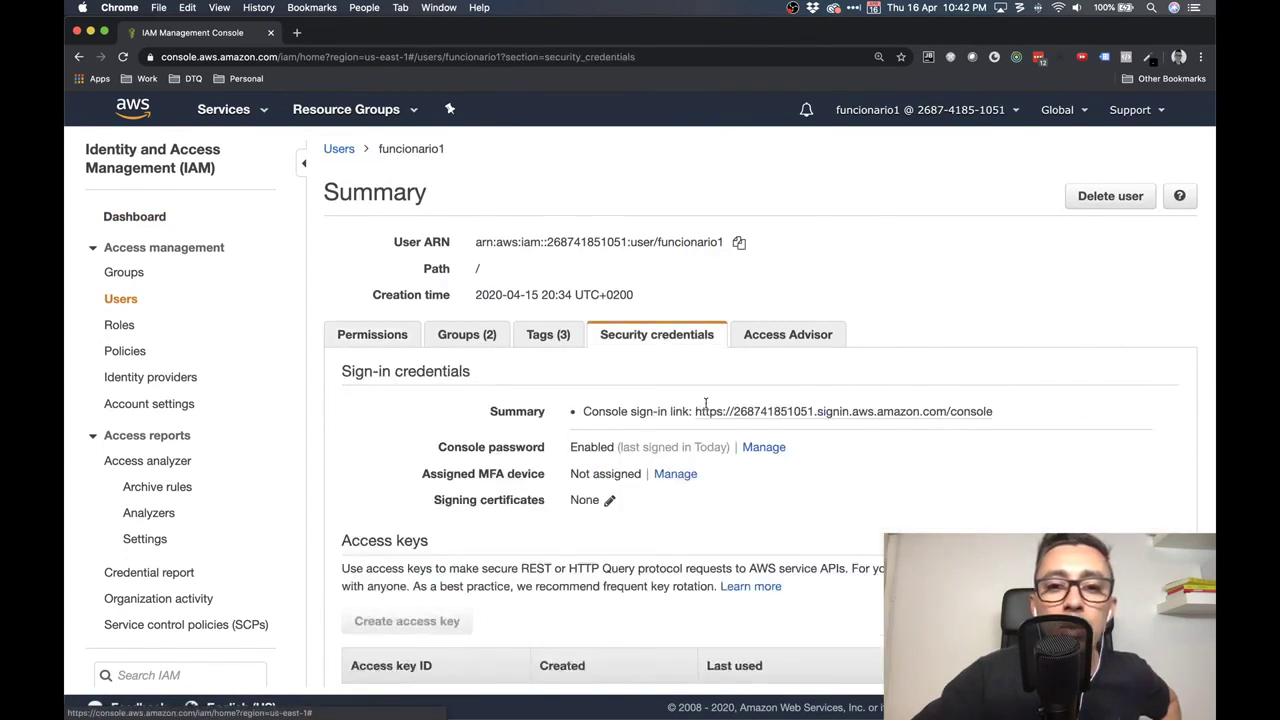
- Scroll to Assigned MFA device and highlight that no device is assigned
scroll(600, 405, down, 2)
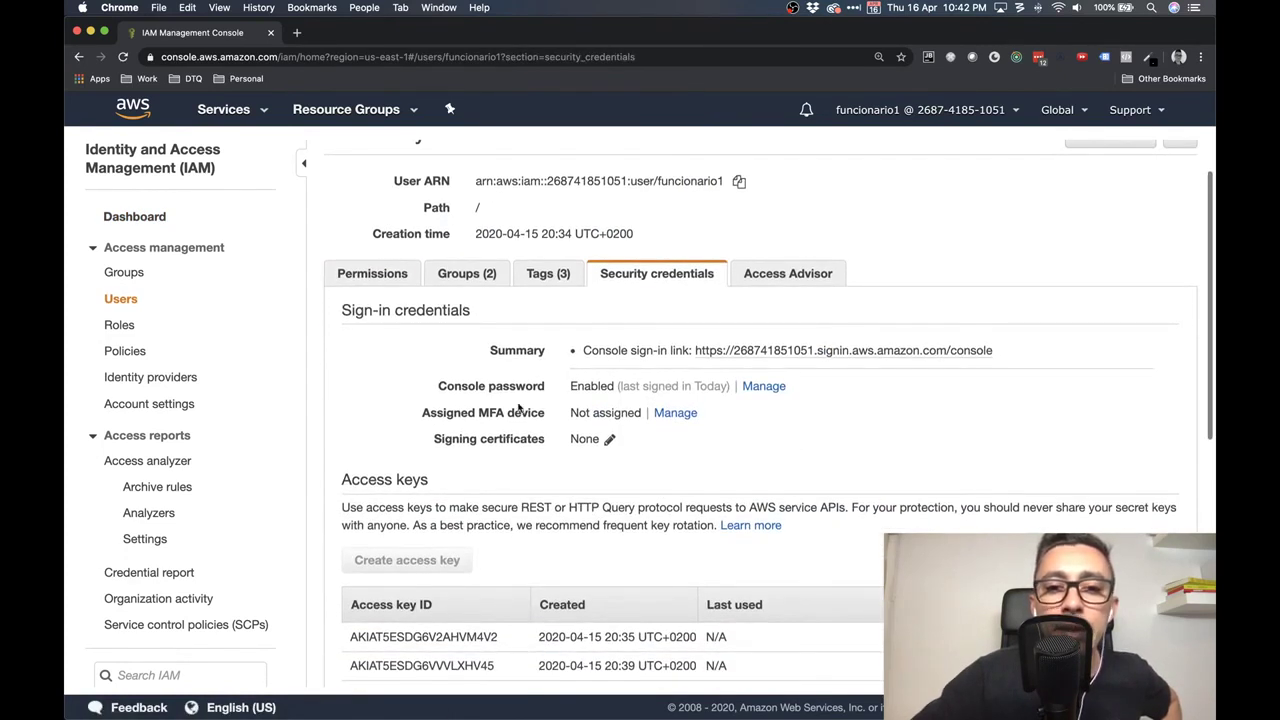
triple_click(452, 412)
click(498, 412)
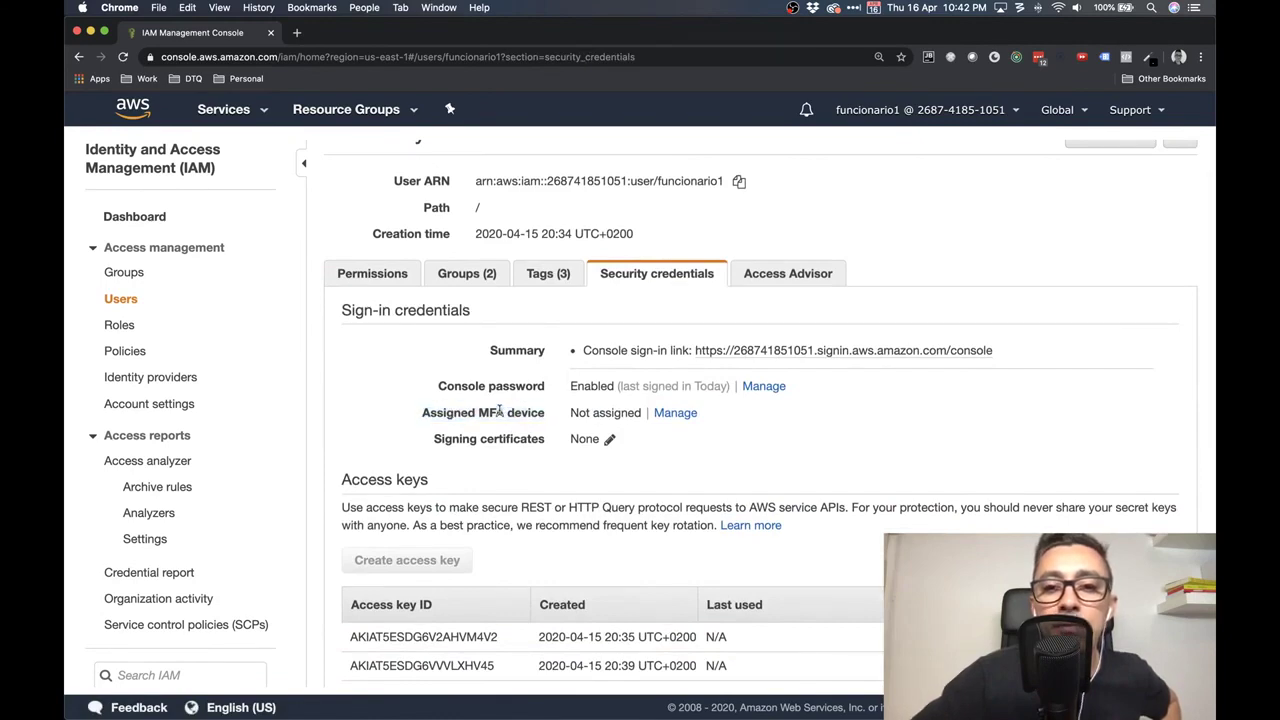
double_click(588, 413)
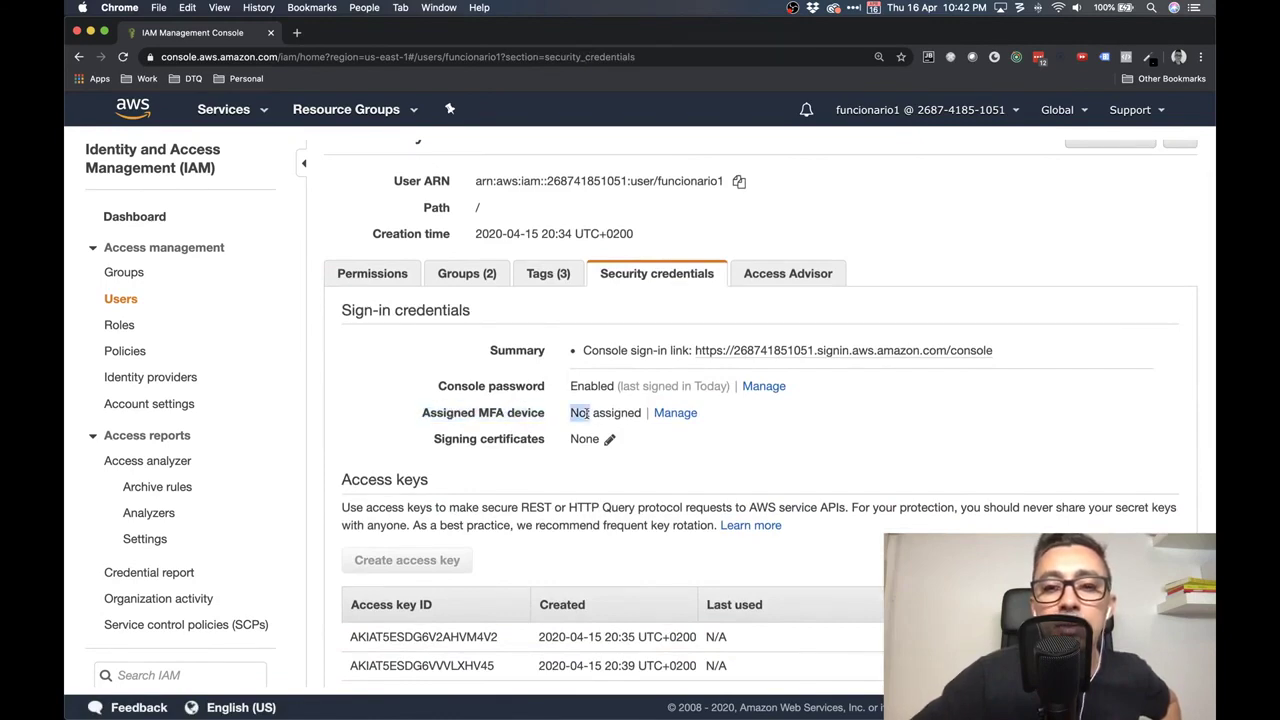
- Under Manage for the assigned MFA device, choose Virtual MFA device and continue to QR setup
click(678, 414)
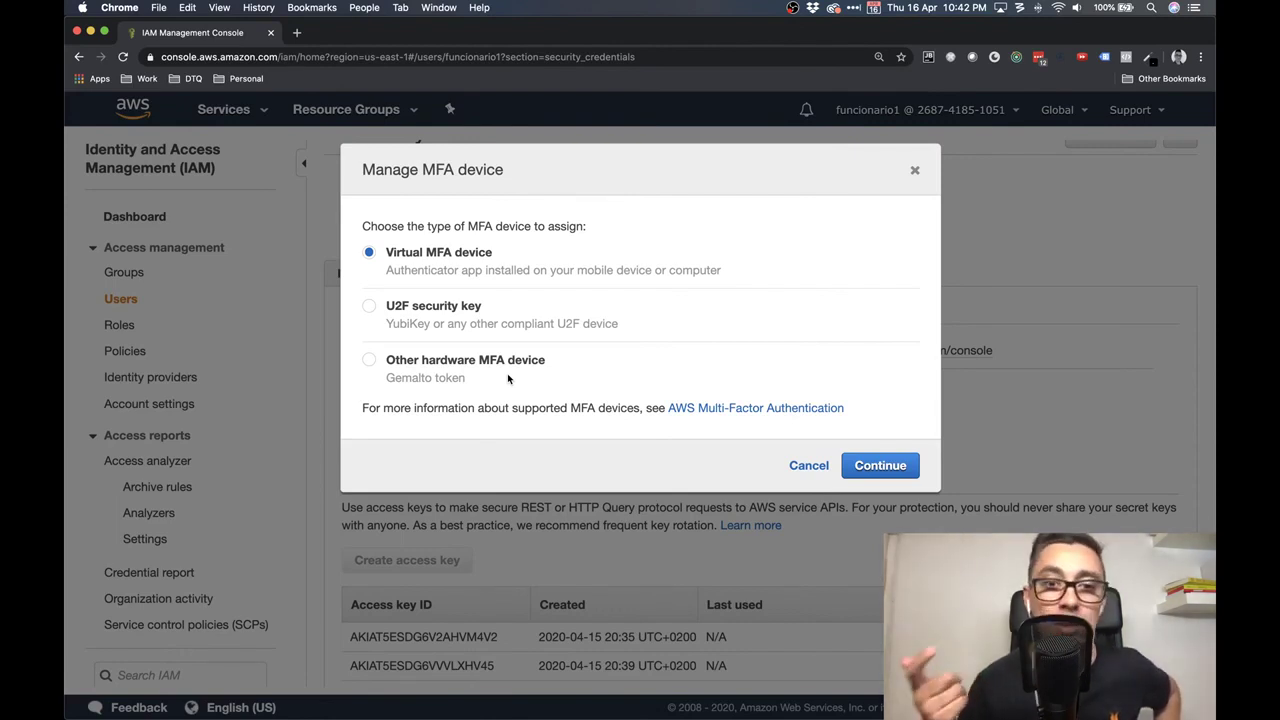
double_click(396, 375)
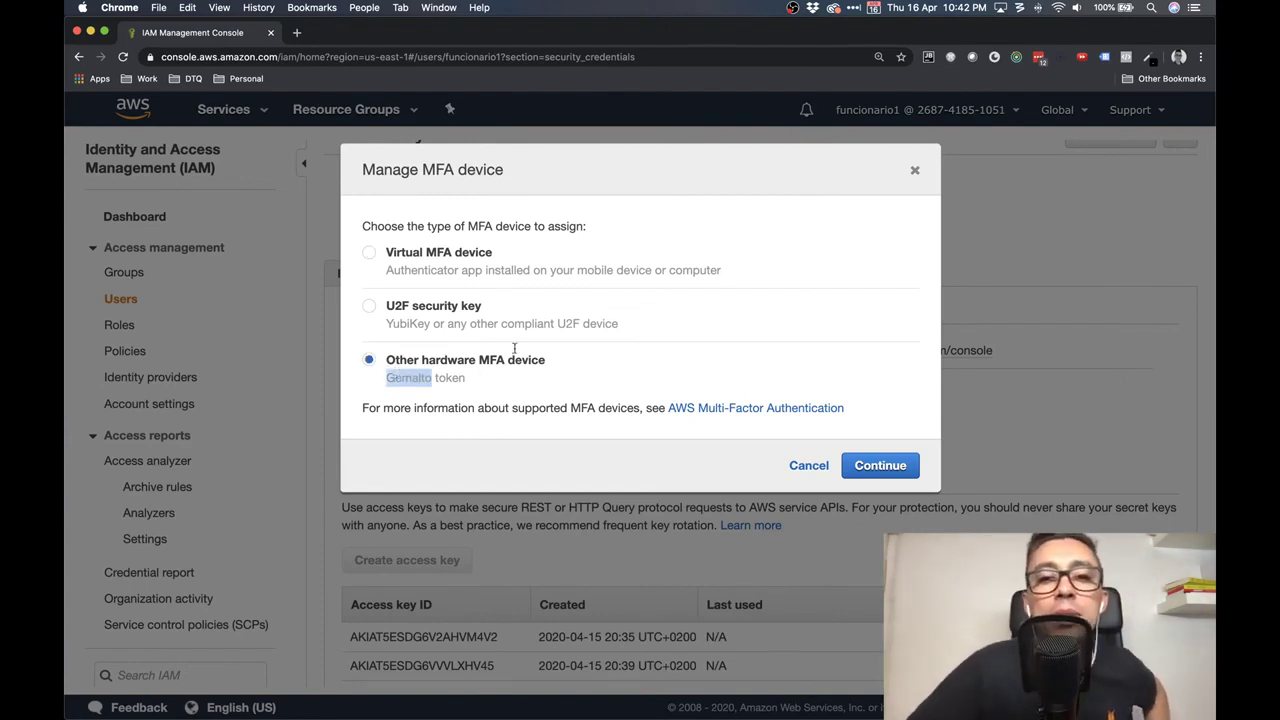
click(429, 247)
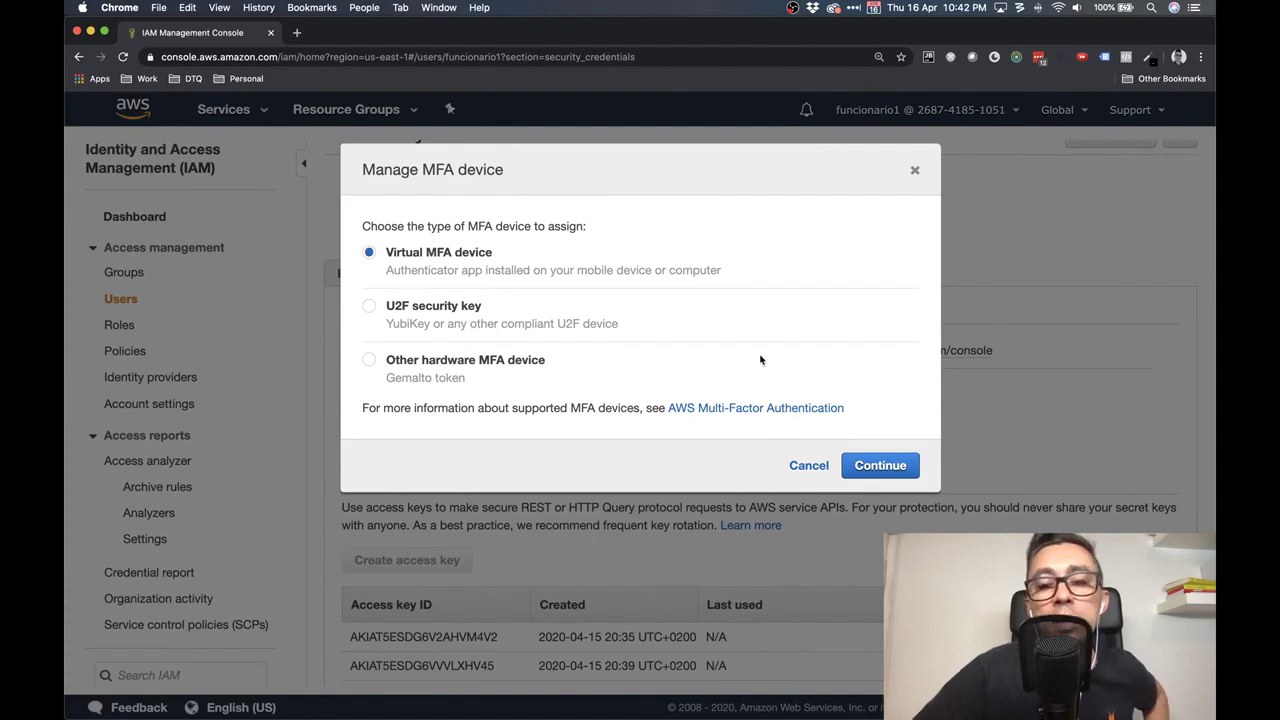
click(882, 465)
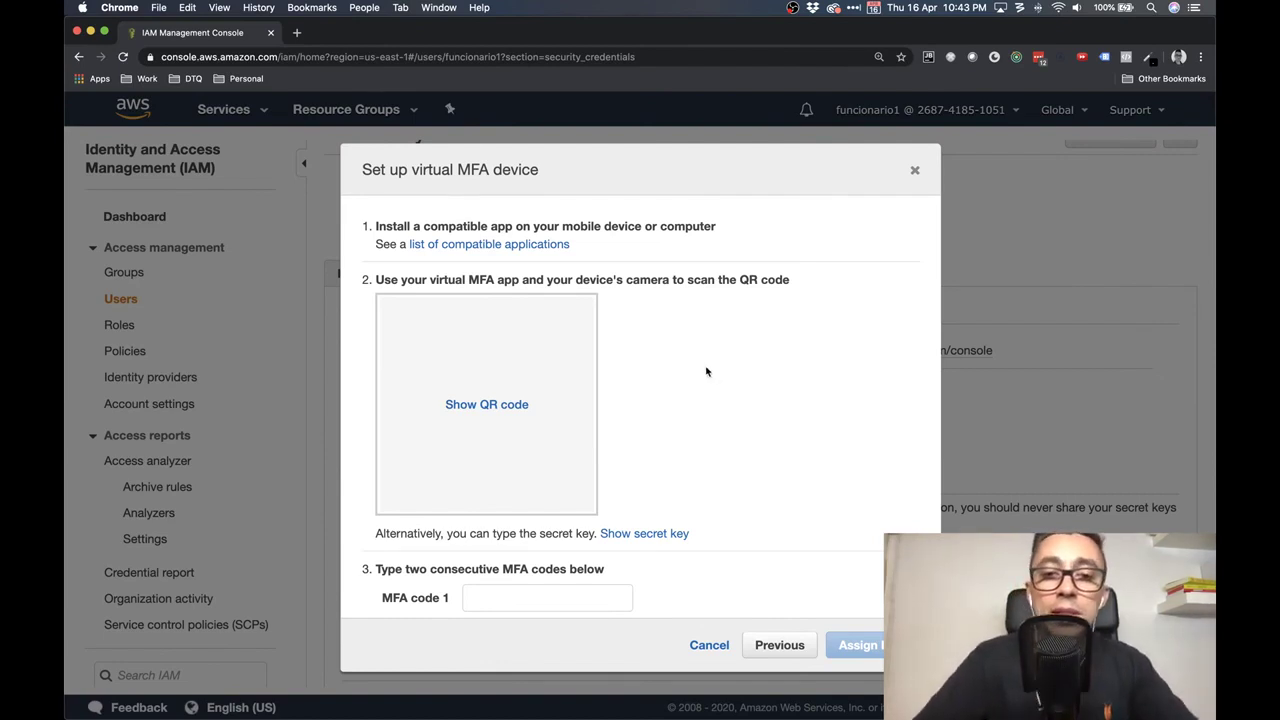
- Reveal the QR code, enter two consecutive authenticator codes, and assign the virtual MFA device
click(502, 407)
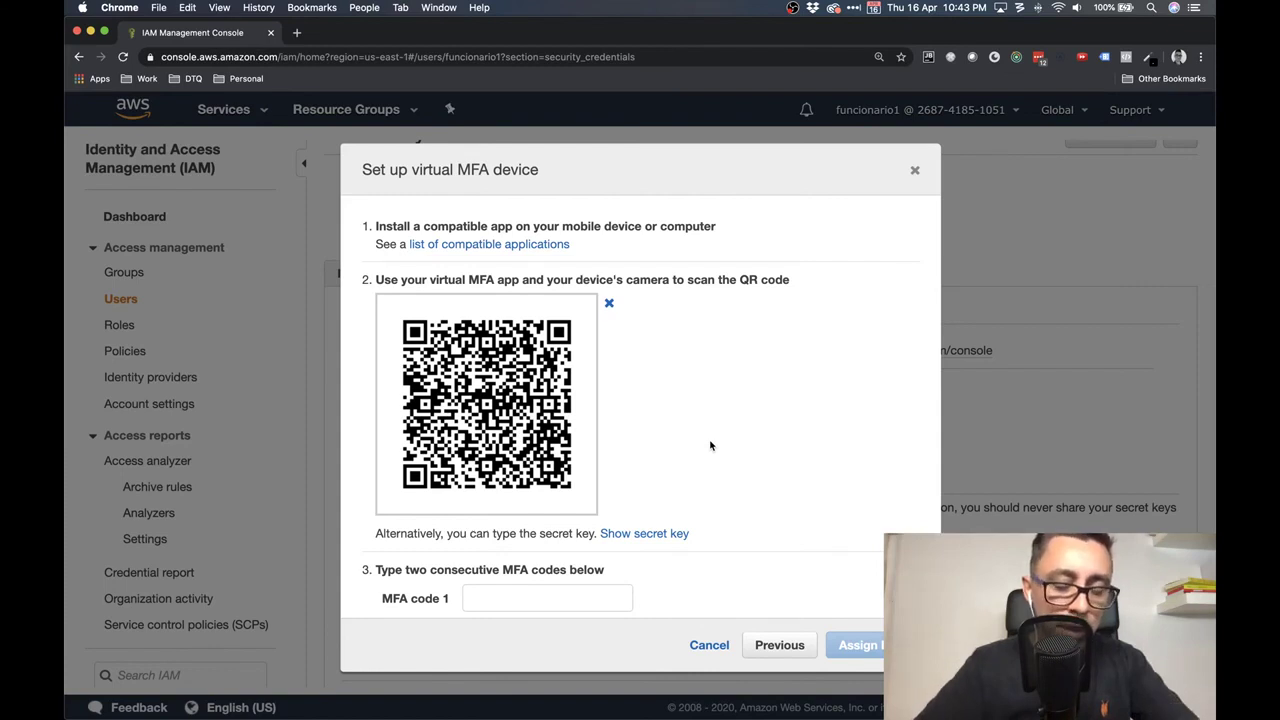
click(543, 590)
scroll(646, 534, down, 2)
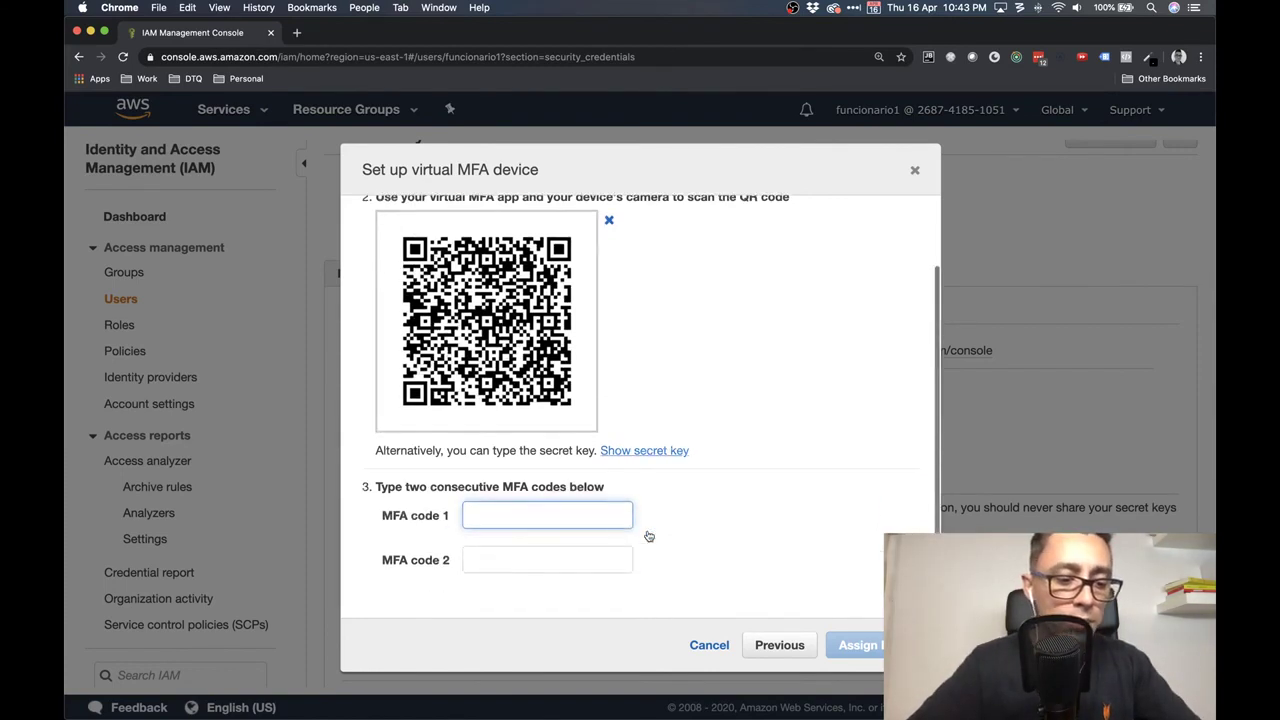
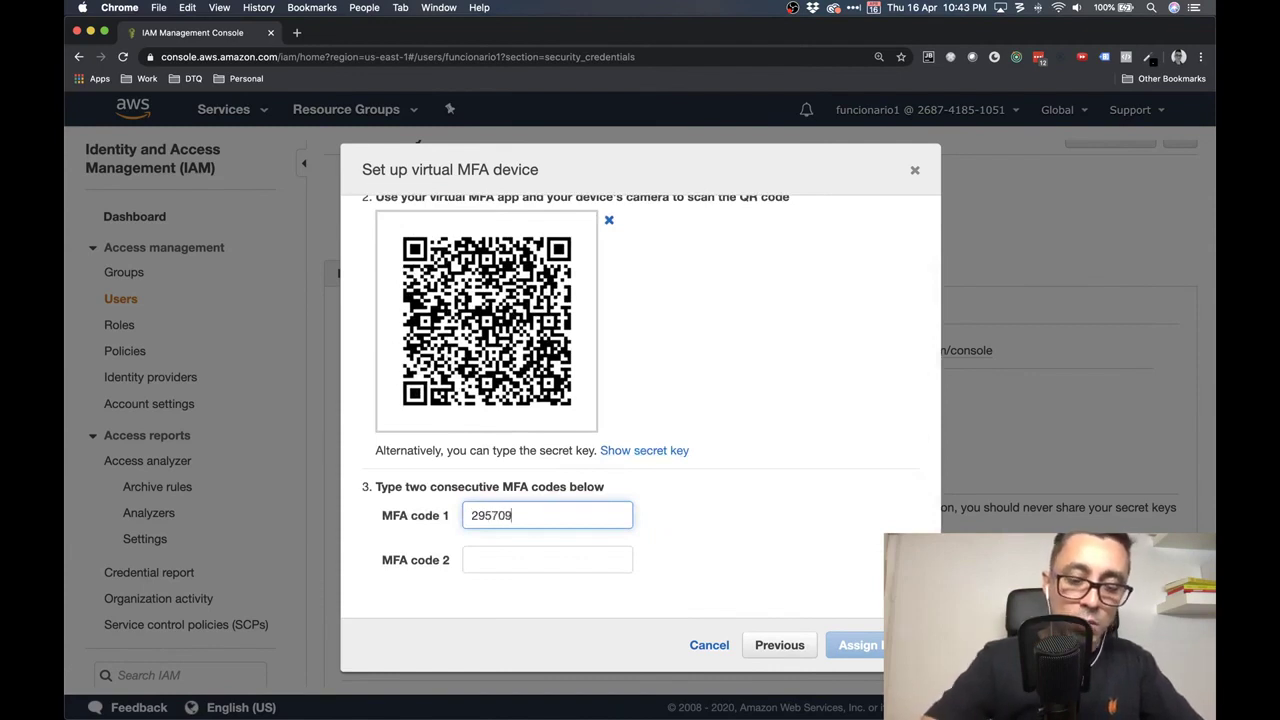
key(Tab)
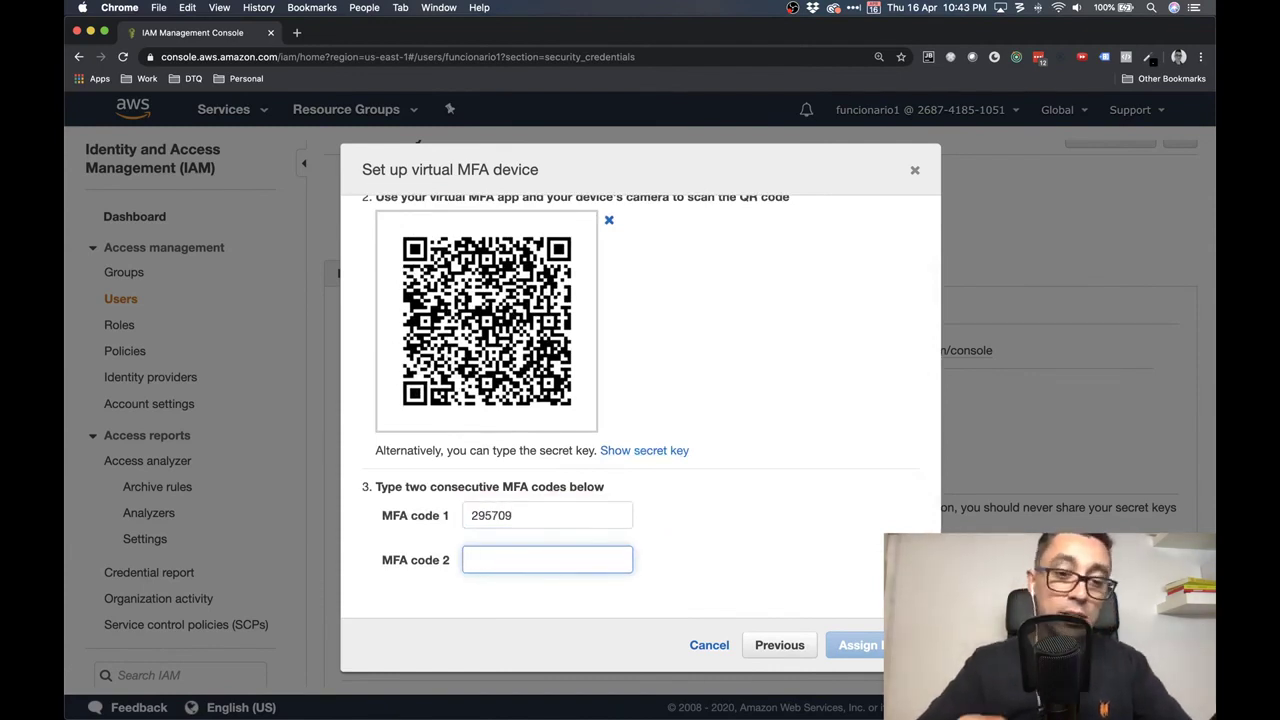
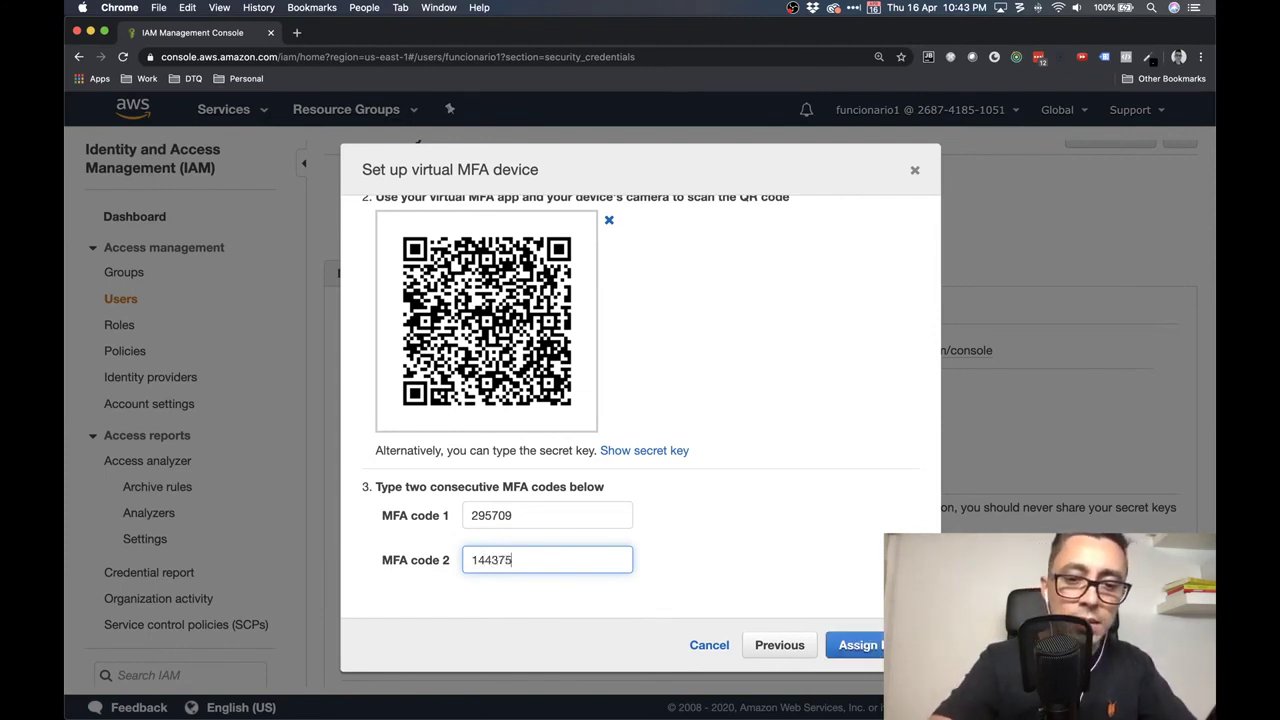
click(858, 645)
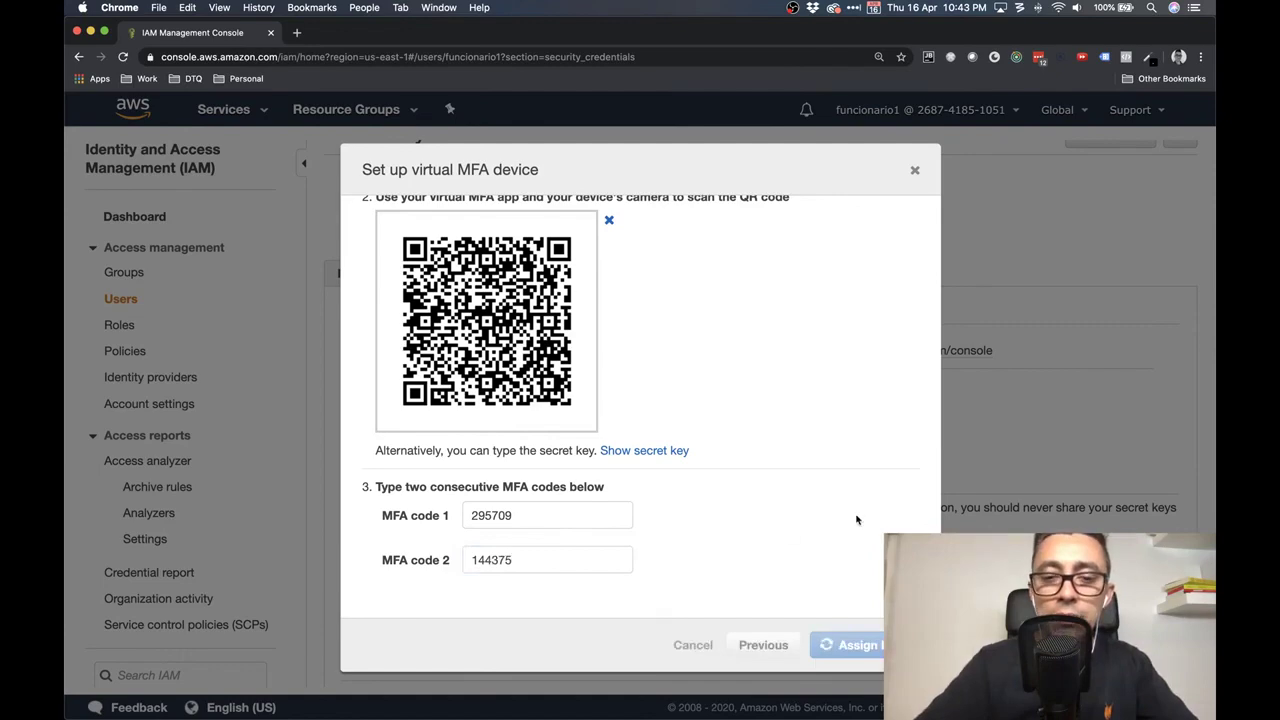
- Dismiss the assignment success message and highlight the new MFA device's label and identifier
click(893, 299)
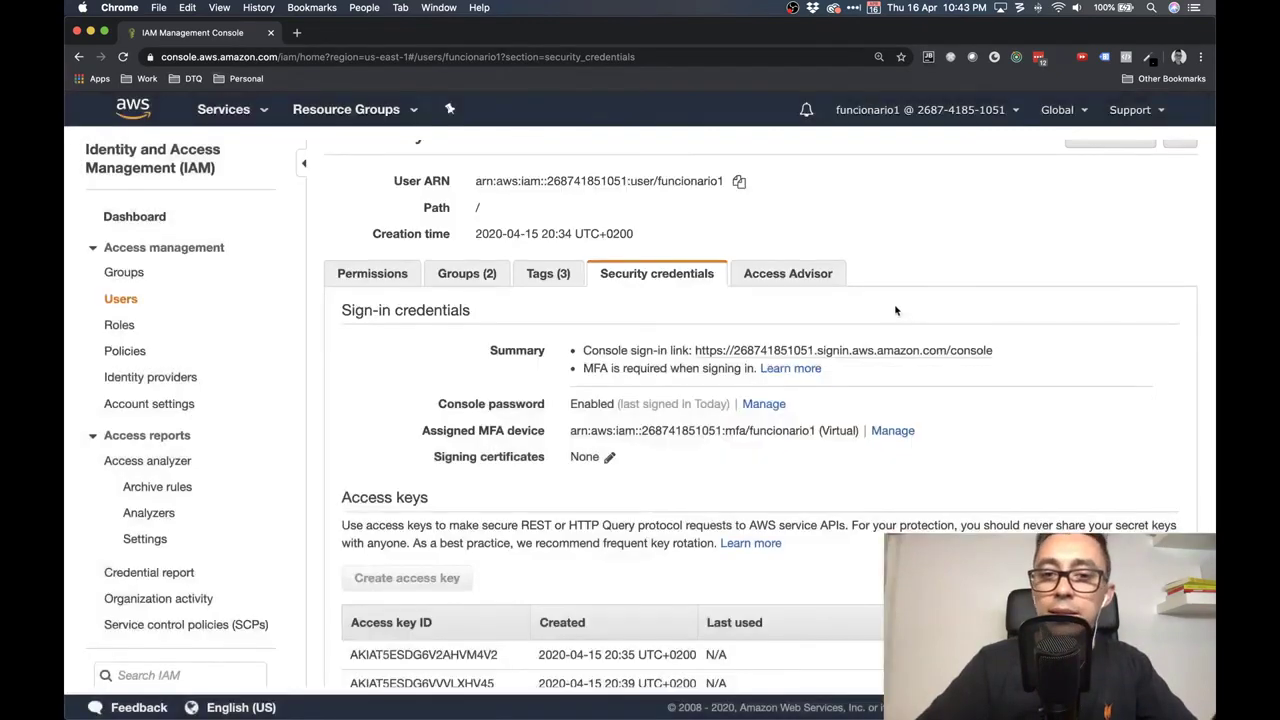
triple_click(463, 431)
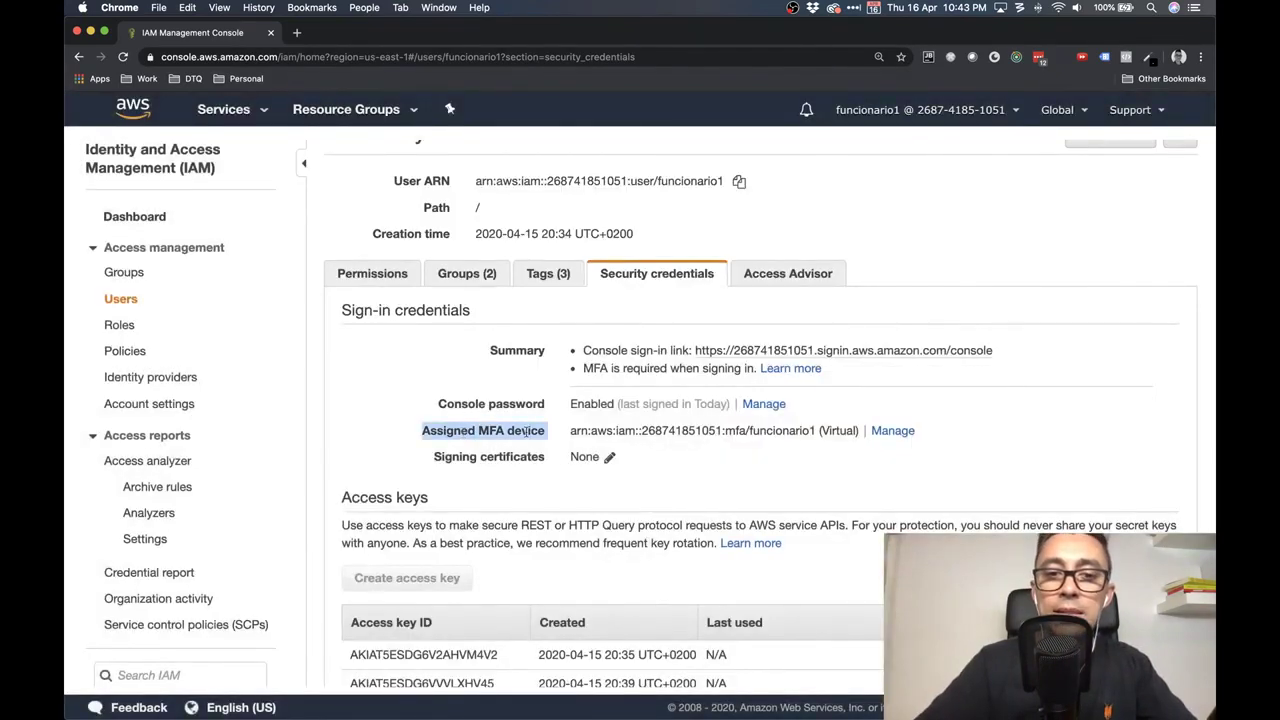
triple_click(680, 431)
click(712, 467)
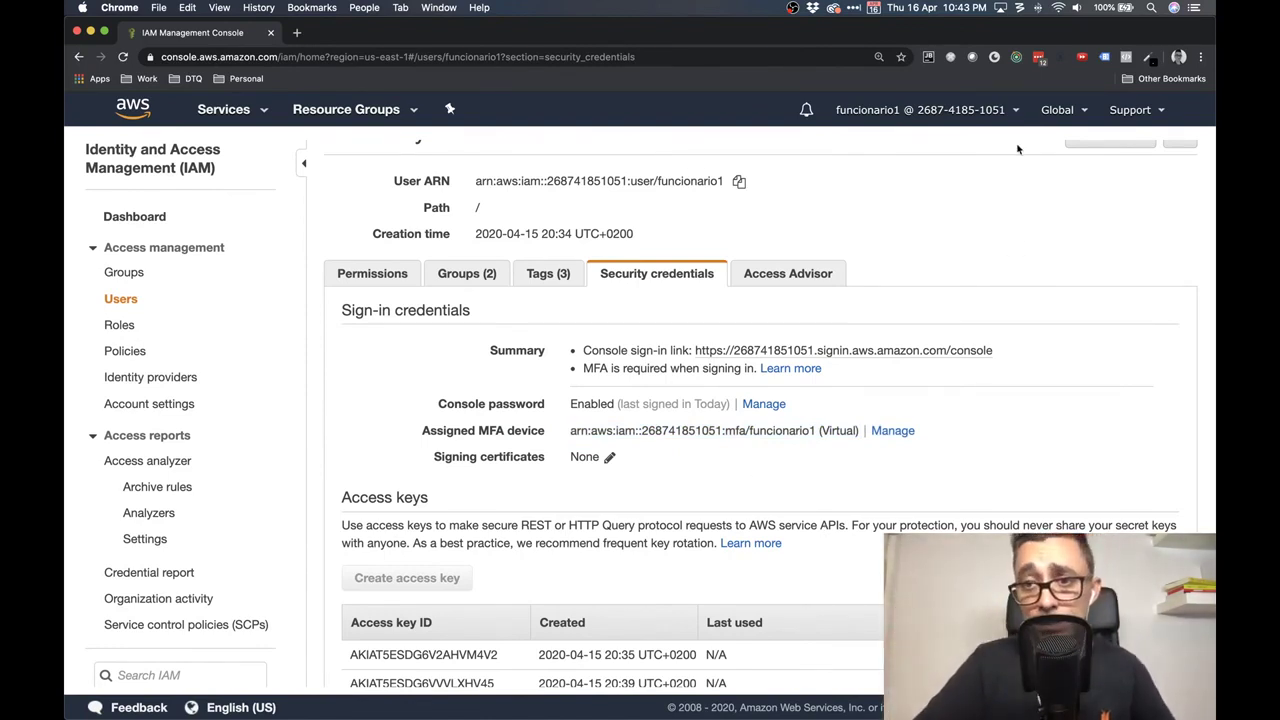
- Briefly open the region options, then sign out from the account menu
click(1060, 109)
click(1147, 239)
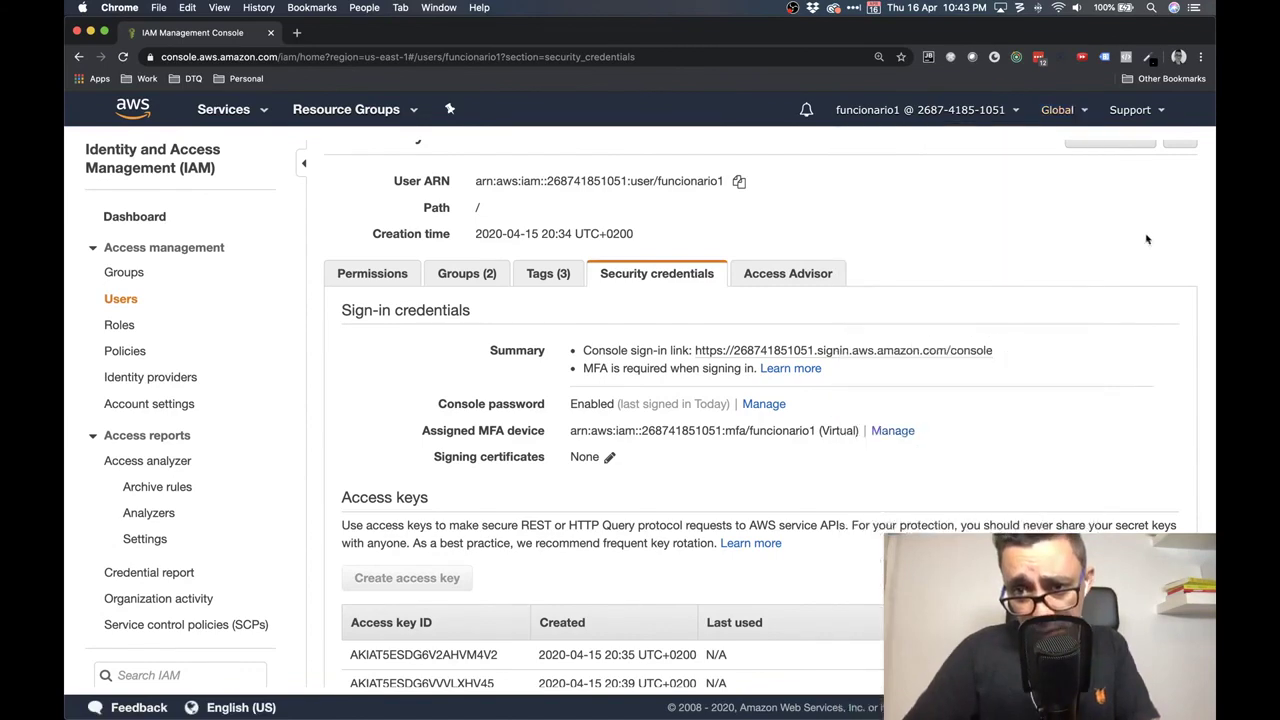
click(938, 110)
click(792, 504)
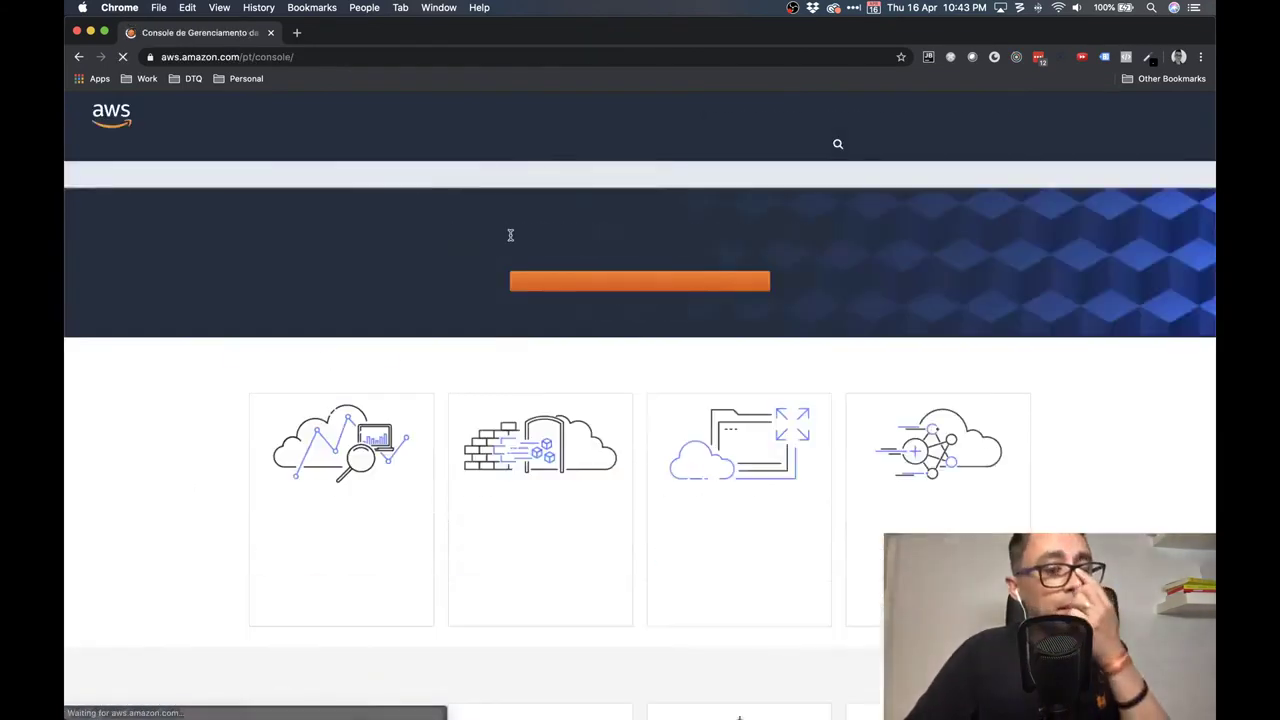
- Log back in with username funcionario1 and the account password
click(1127, 116)
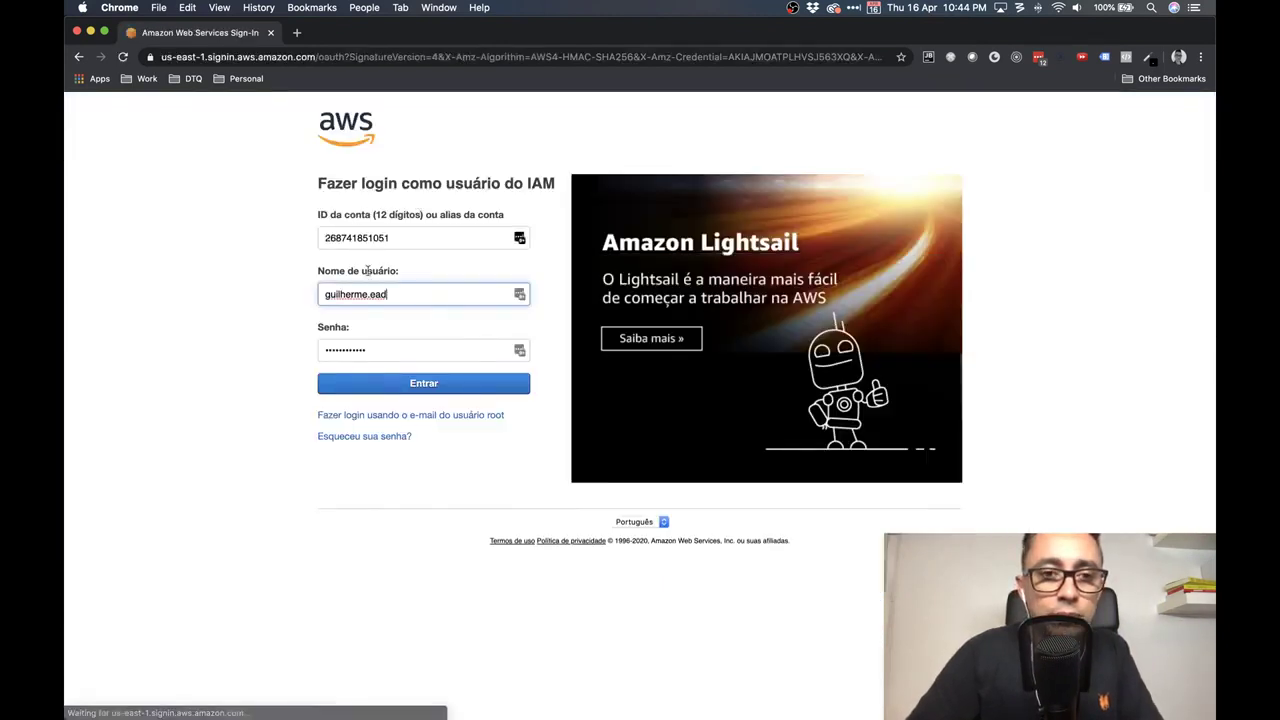
double_click(407, 298)
text(fu)
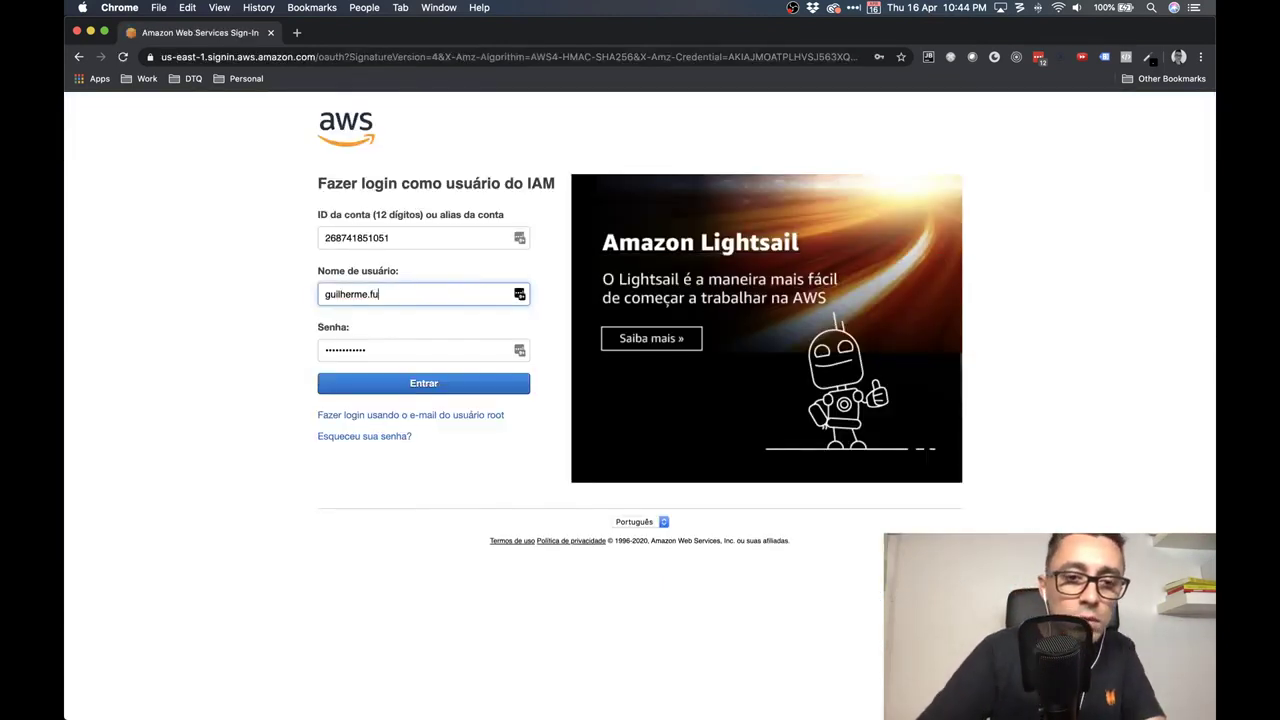
text(n)
key(super+a)
text(funcionario1)
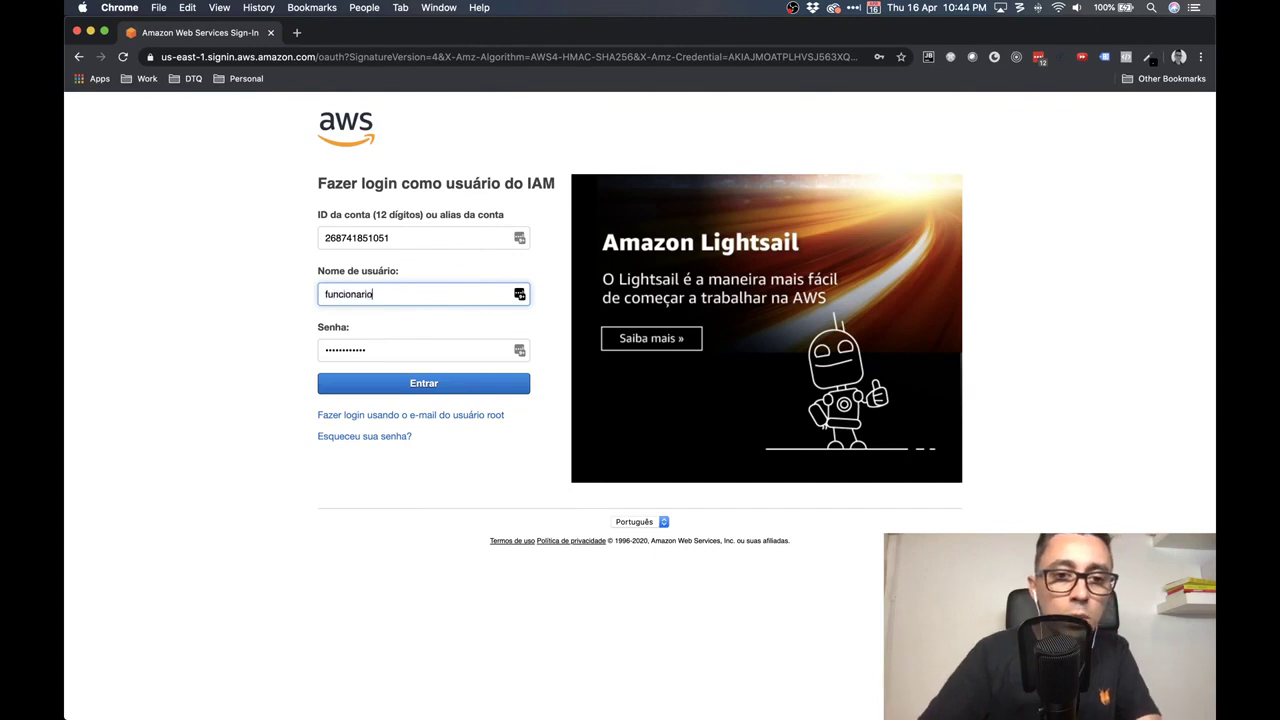
key(Tab)
click(443, 388)
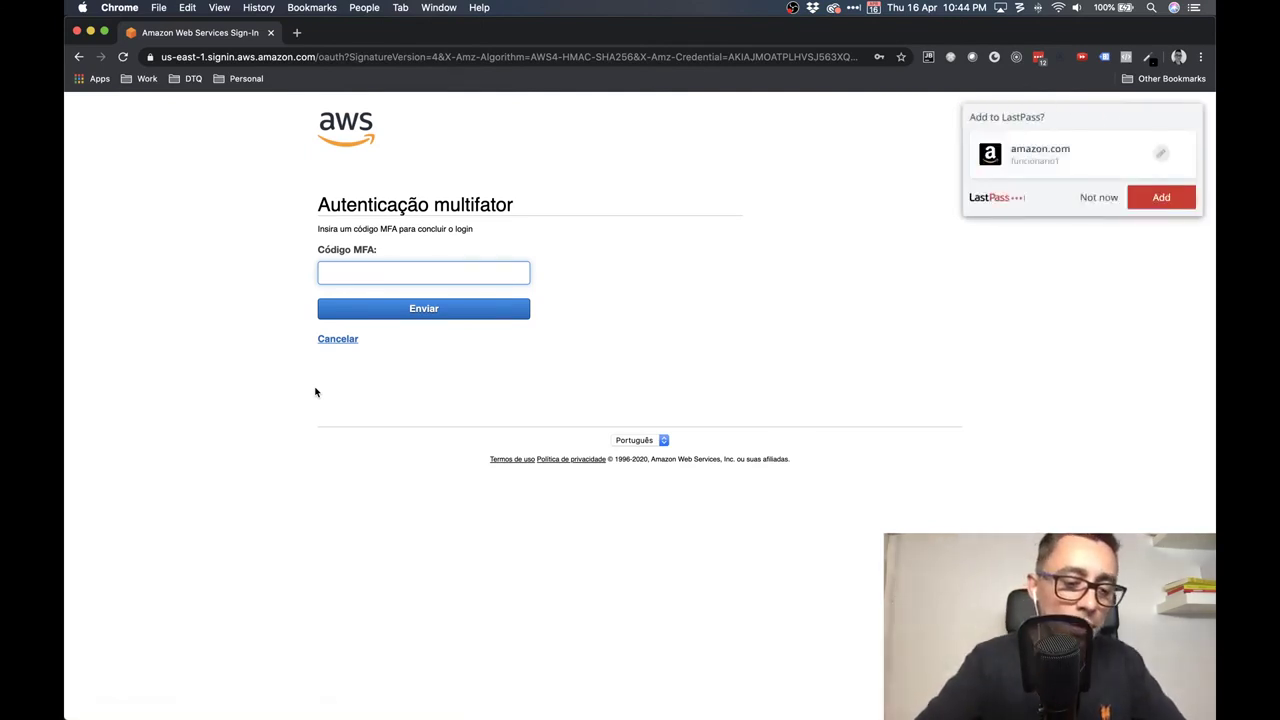
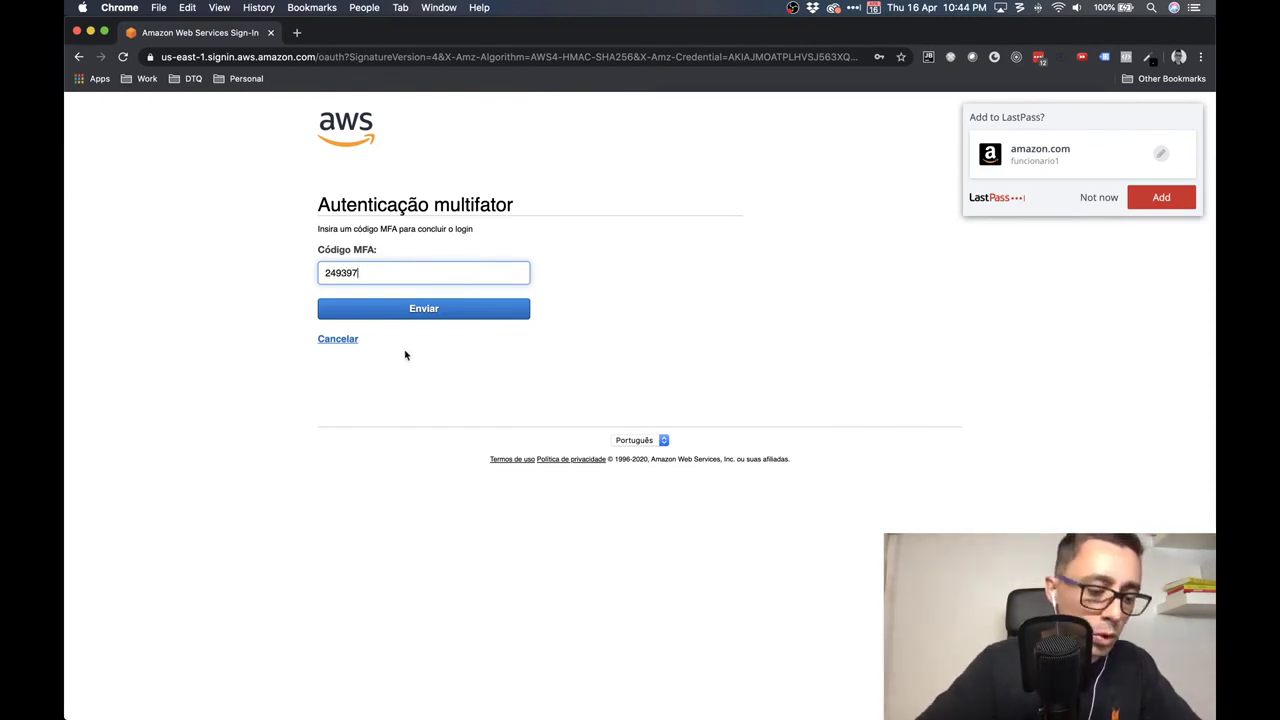
- Enter the MFA code to complete login, then sign out from the account menu
click(434, 309)
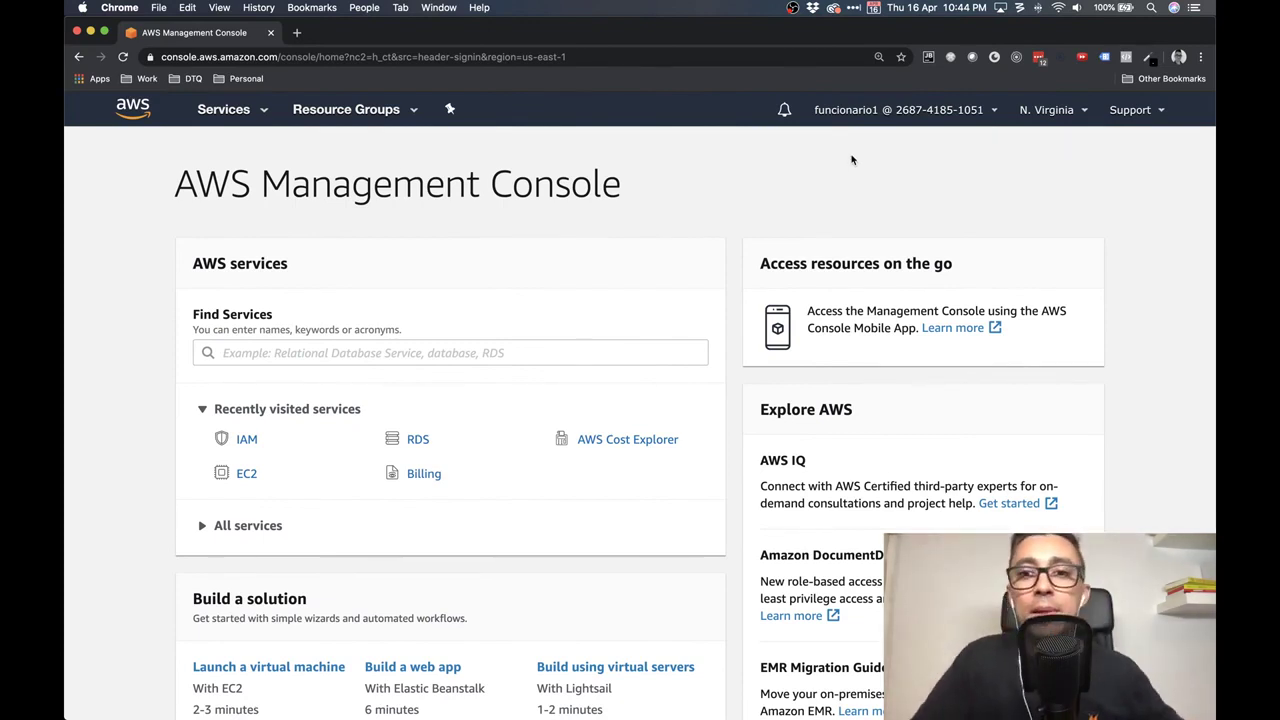
click(963, 109)
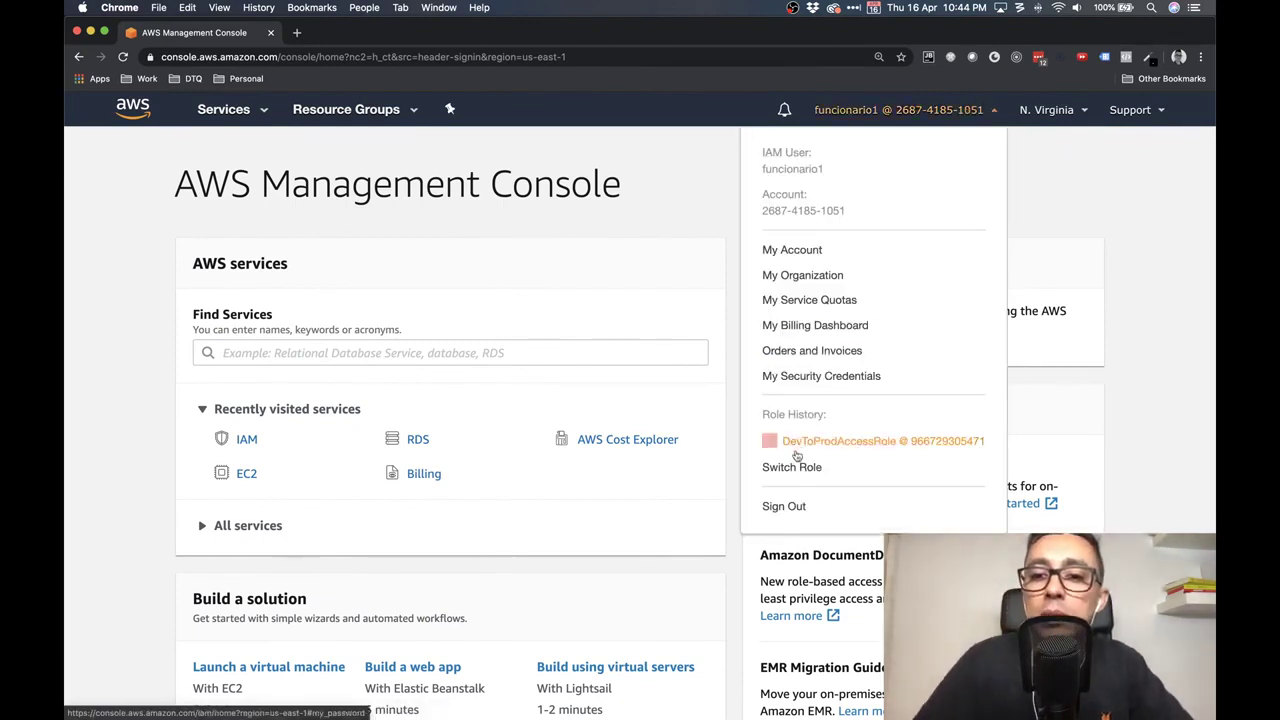
click(786, 510)
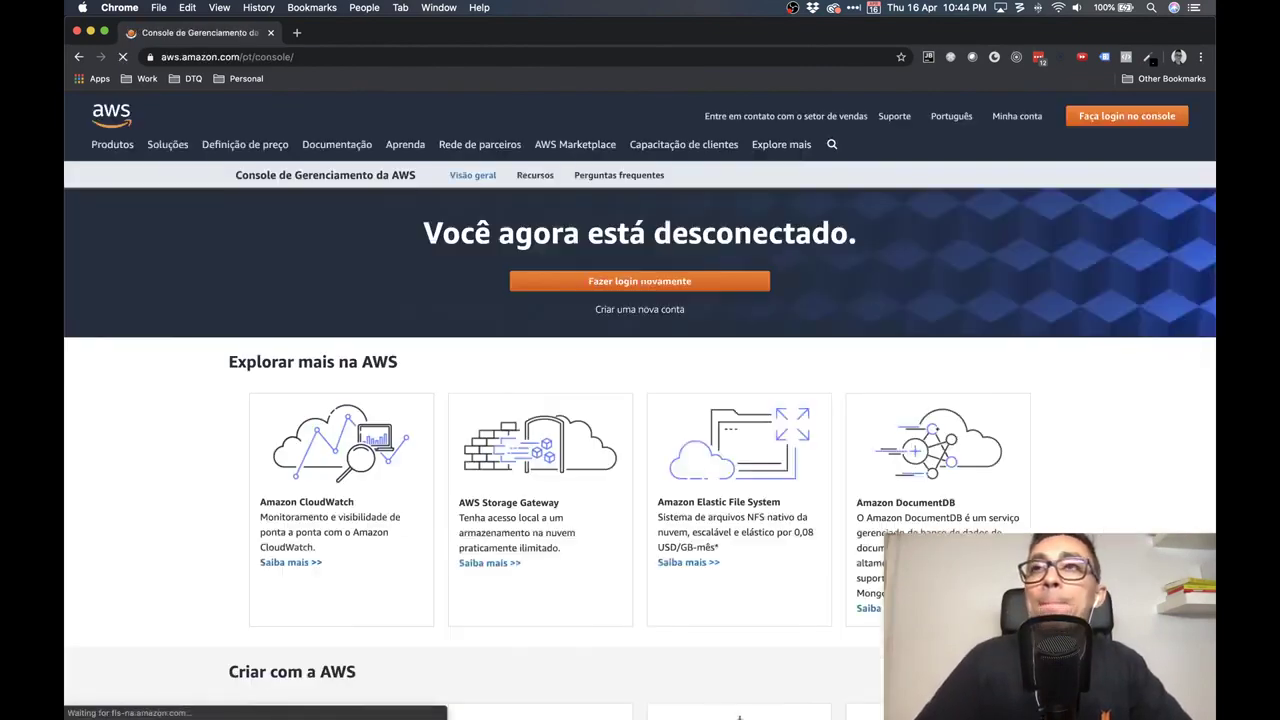